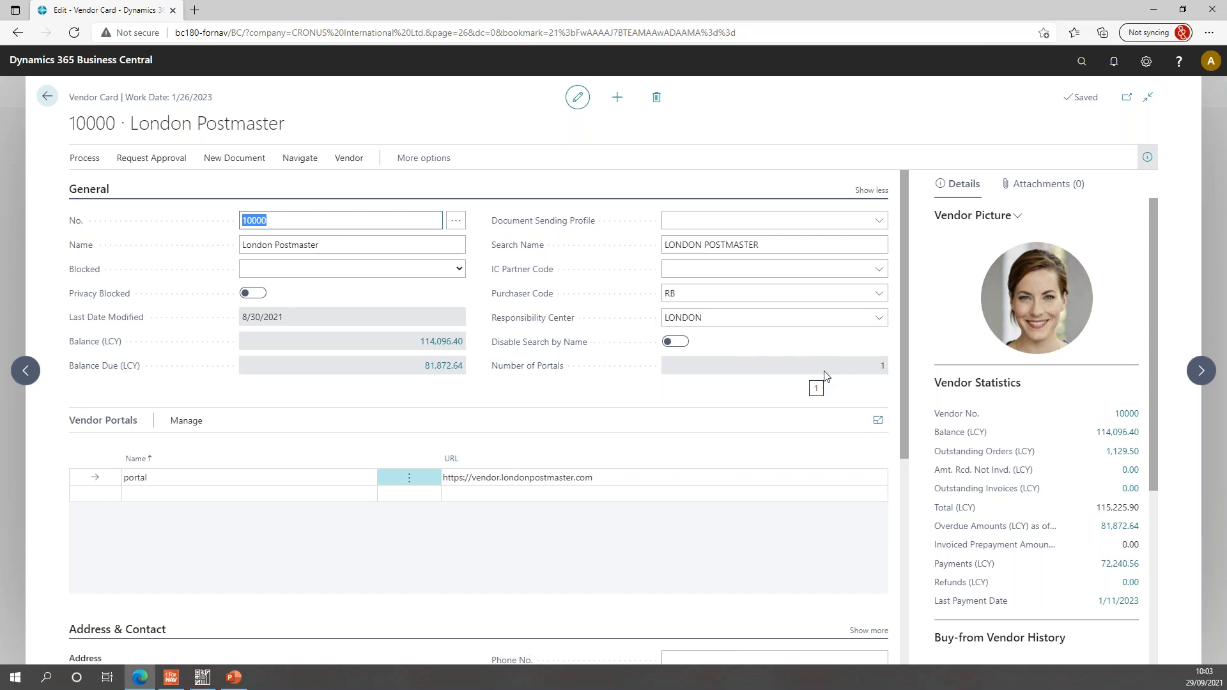
left_click(346, 498)
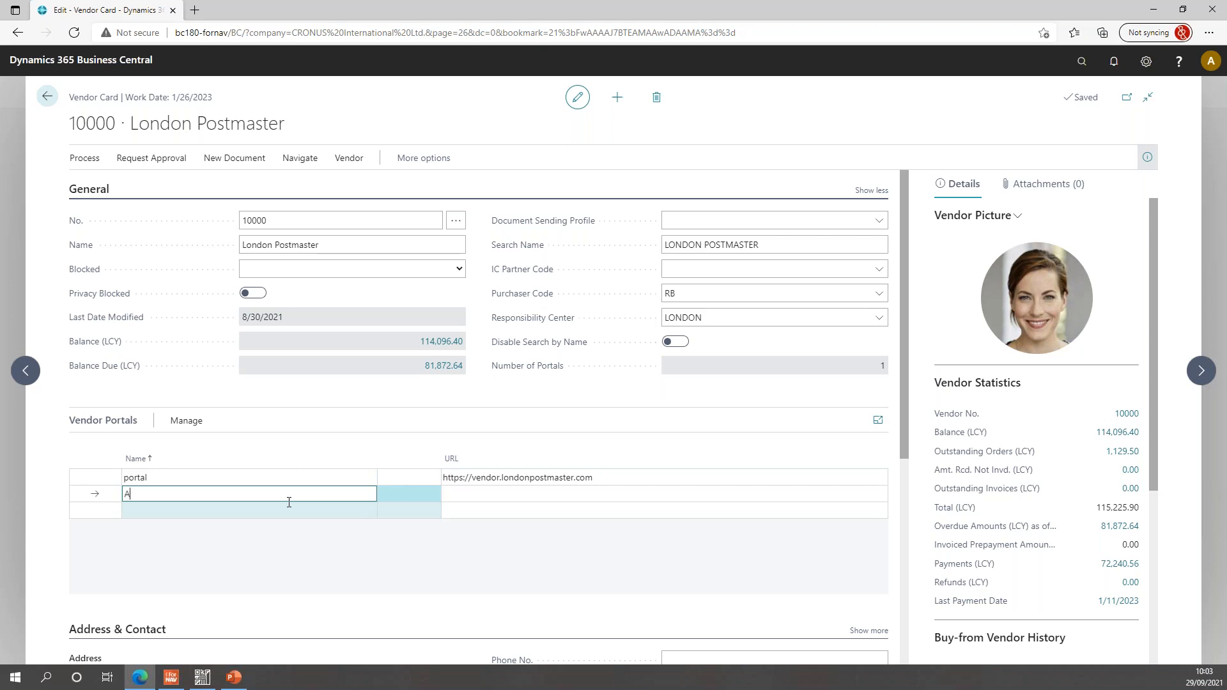
key("Tab")
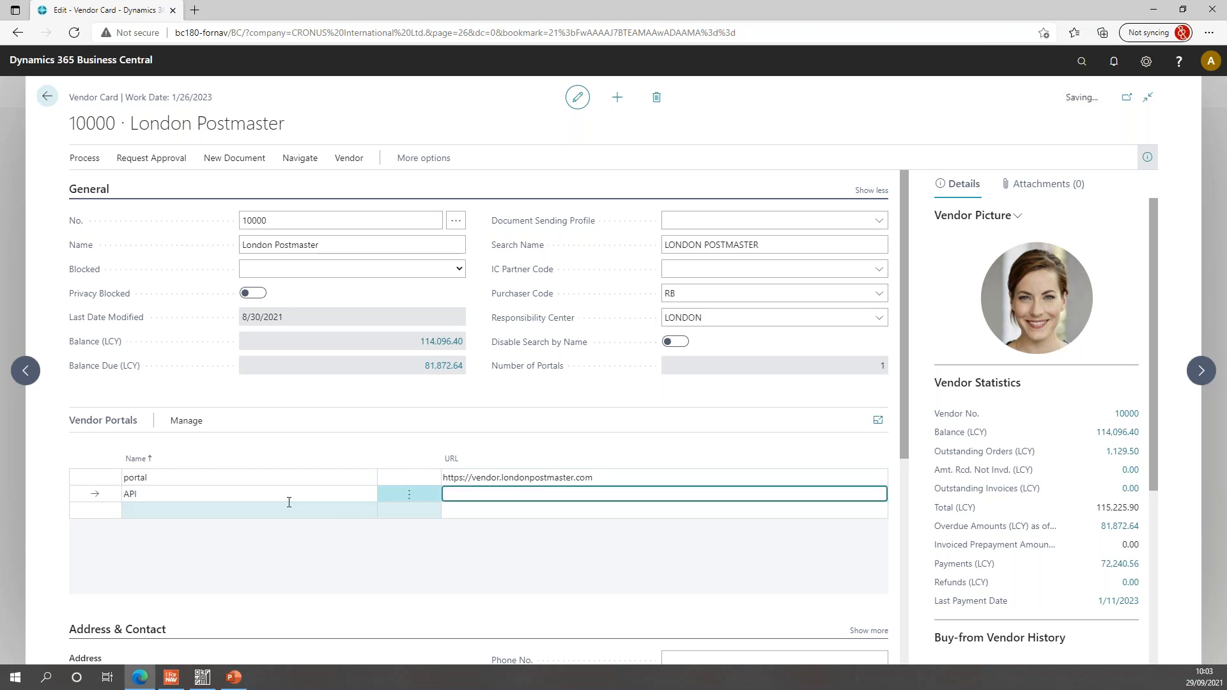
type("https://vendor.londonpostmaster.com")
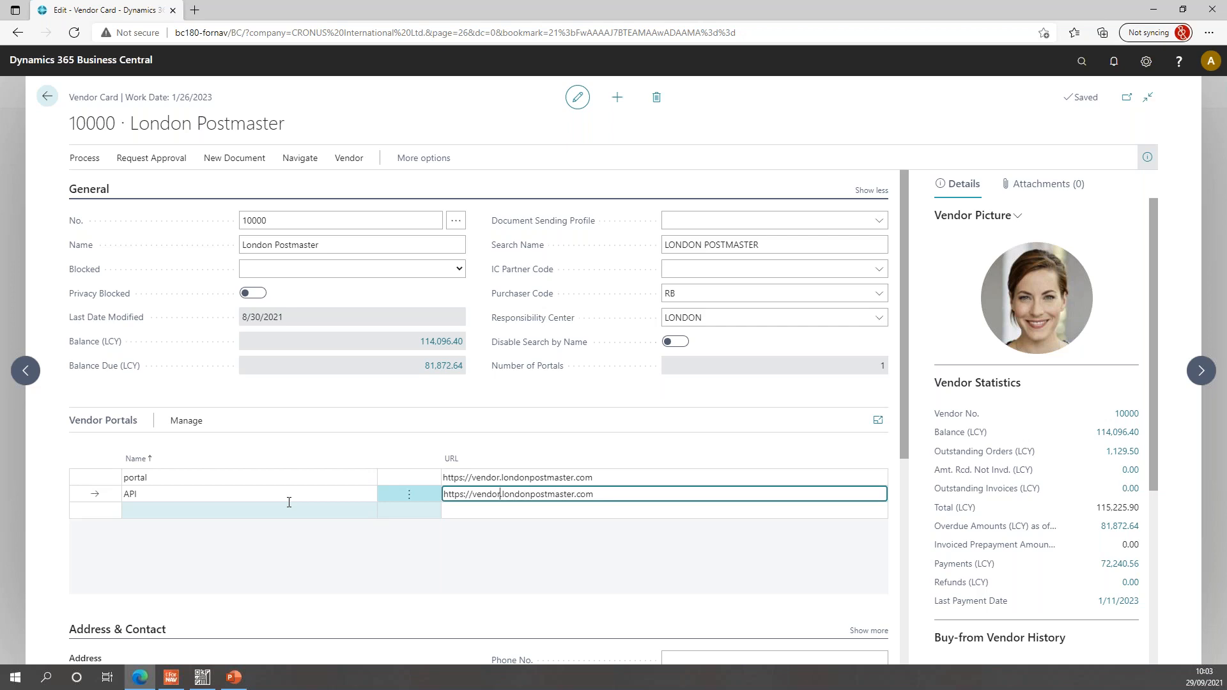
key("BackSpace")
key("BackSpace")
key("BackSpace")
key("BackSpace")
key("BackSpace")
key("BackSpace")
type("api")
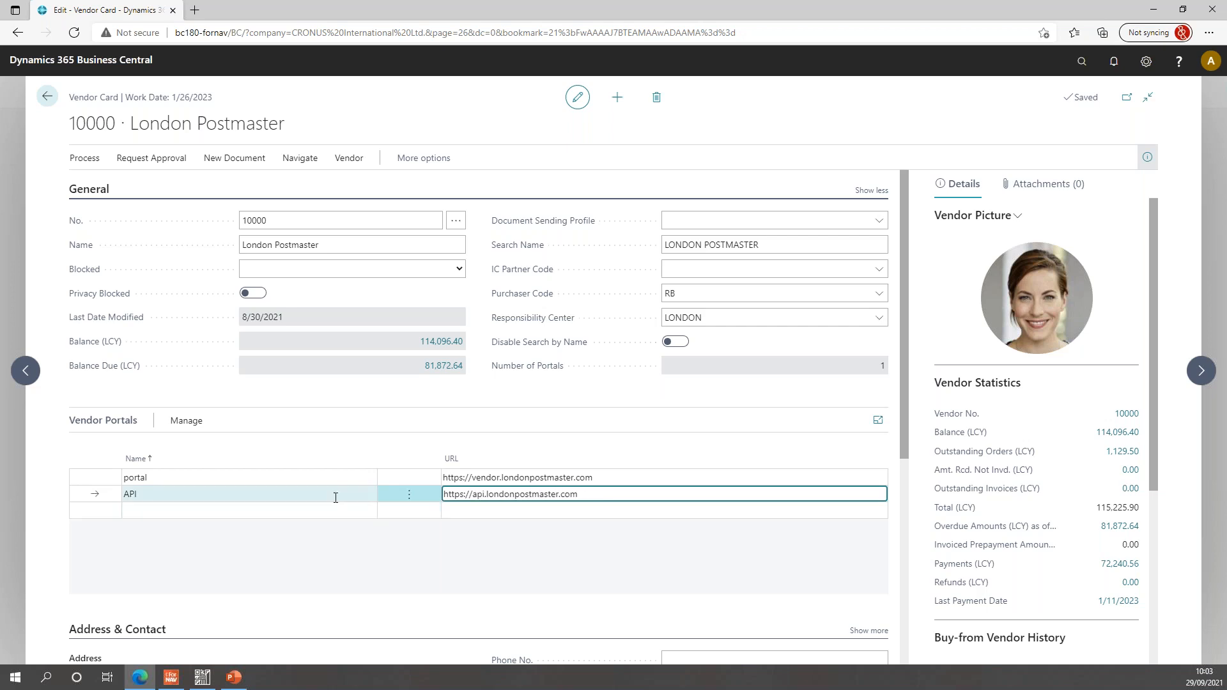
key("Up")
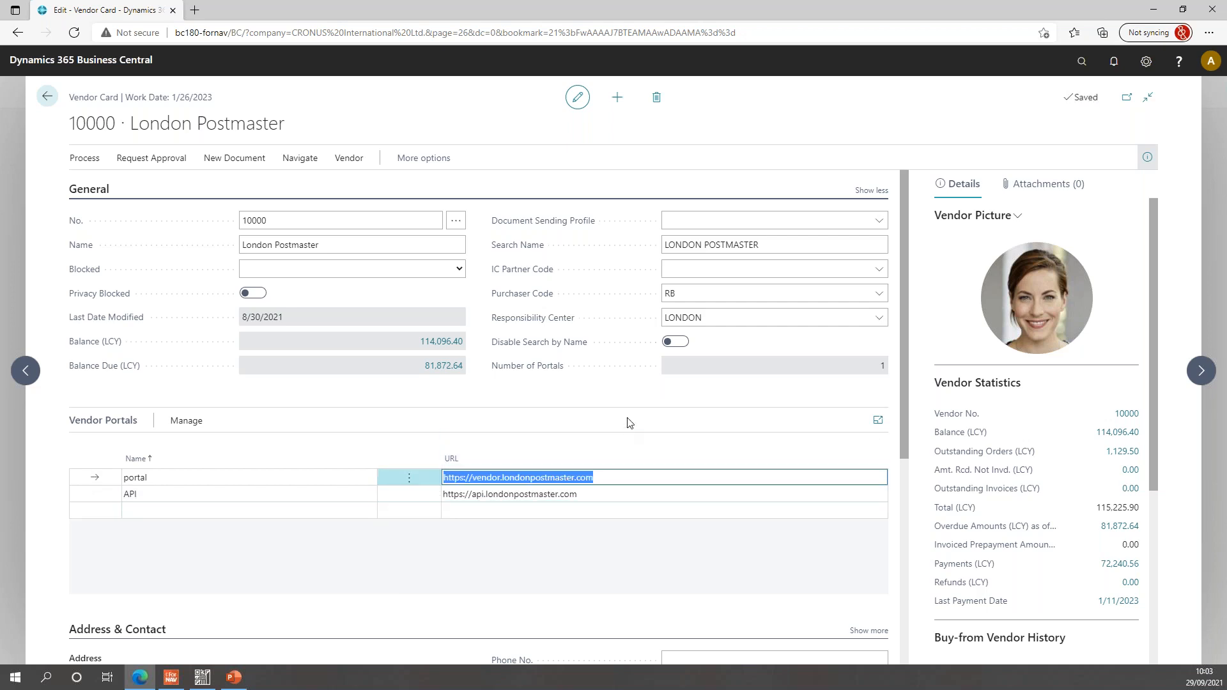
key("Escape")
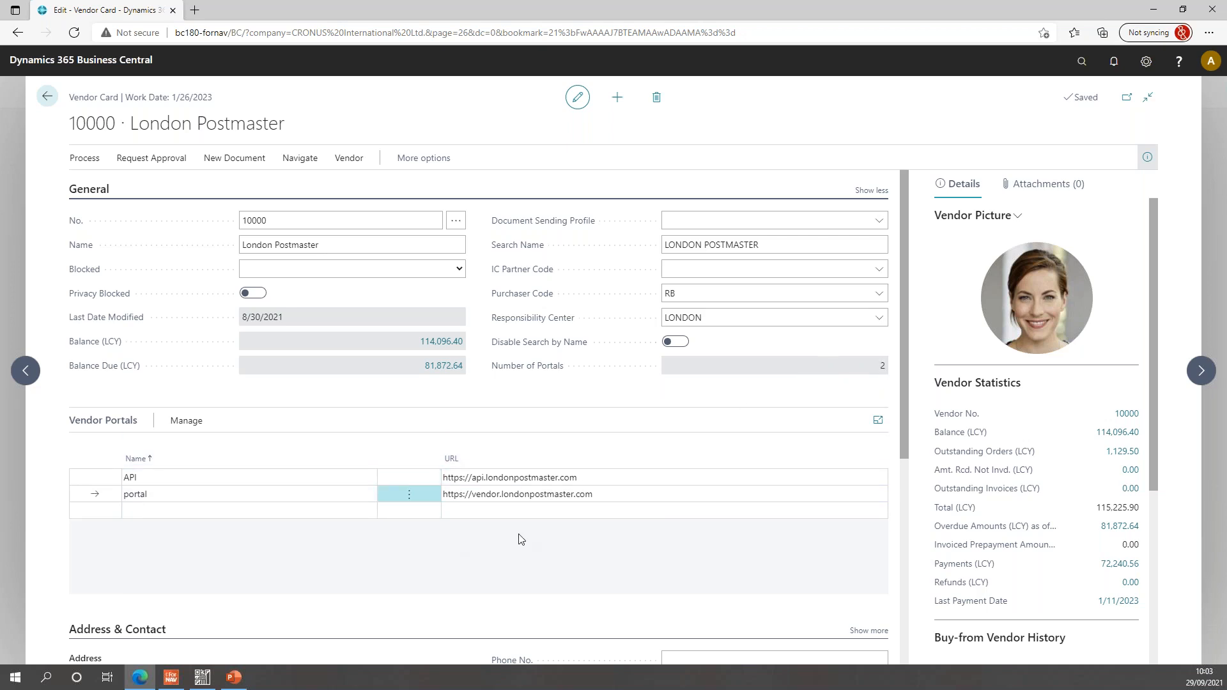
Step: Inspect the Vendor Card page, filtering its table fields by "numbe" to examine PTE Number Of Portals, and check the page's extensions
left_click(805, 320)
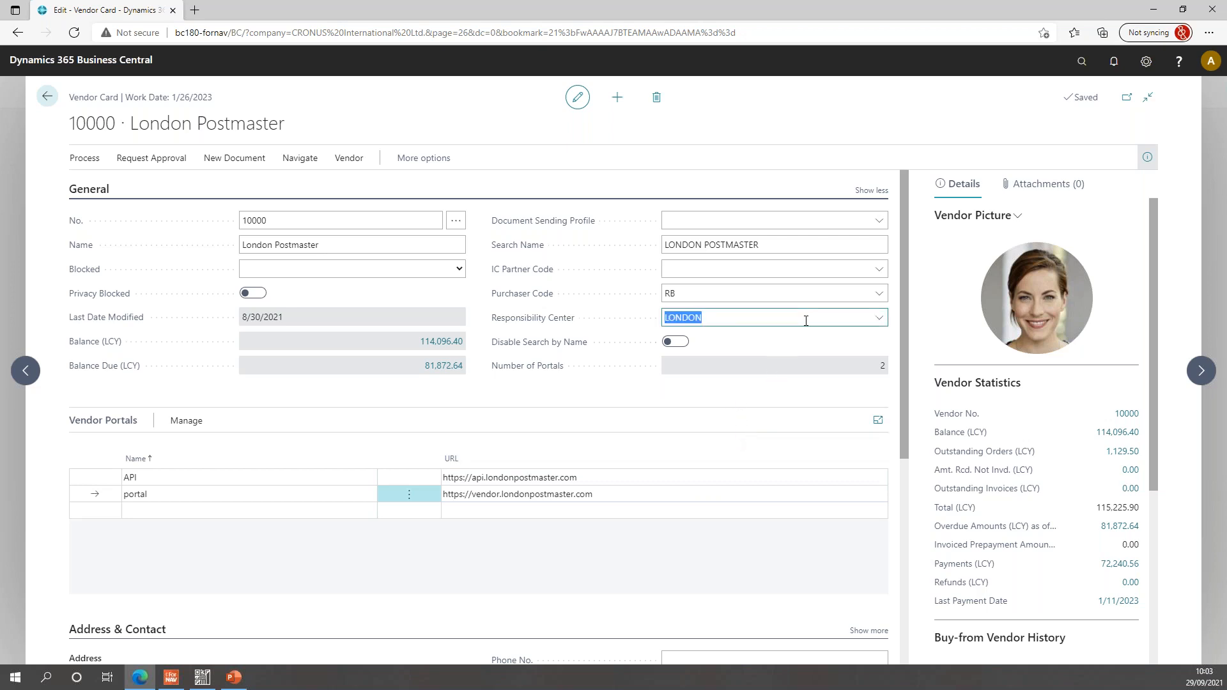
key("ctrl+alt+F1")
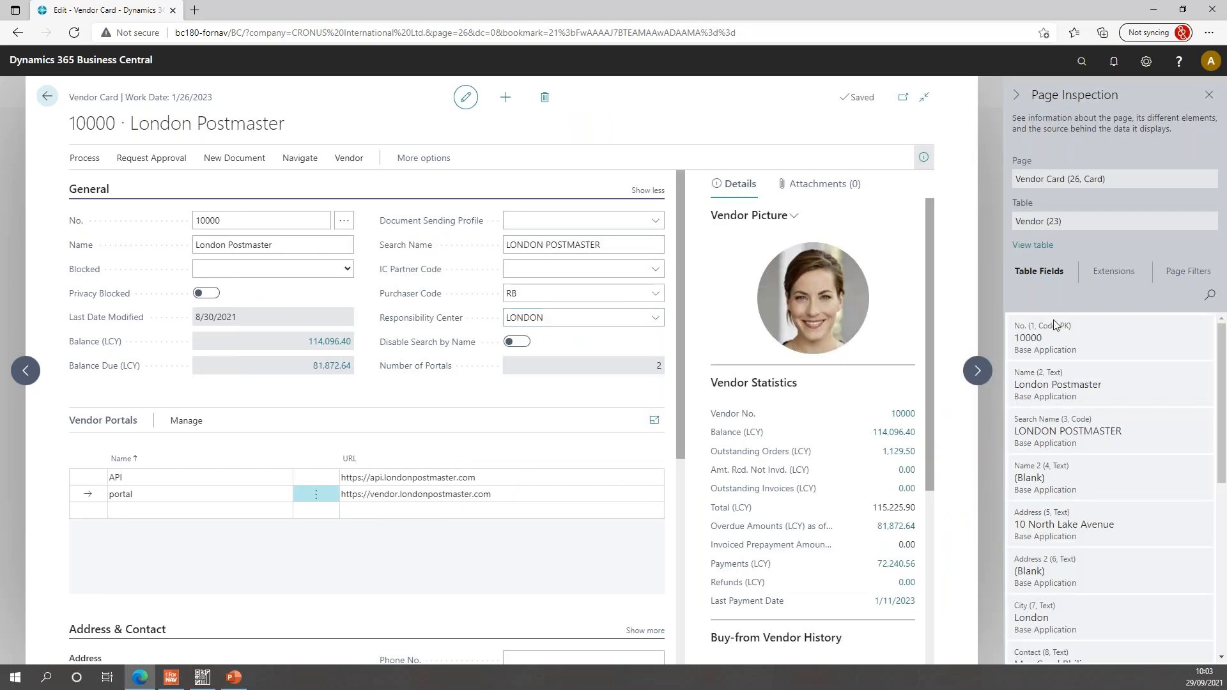
left_click(1210, 295)
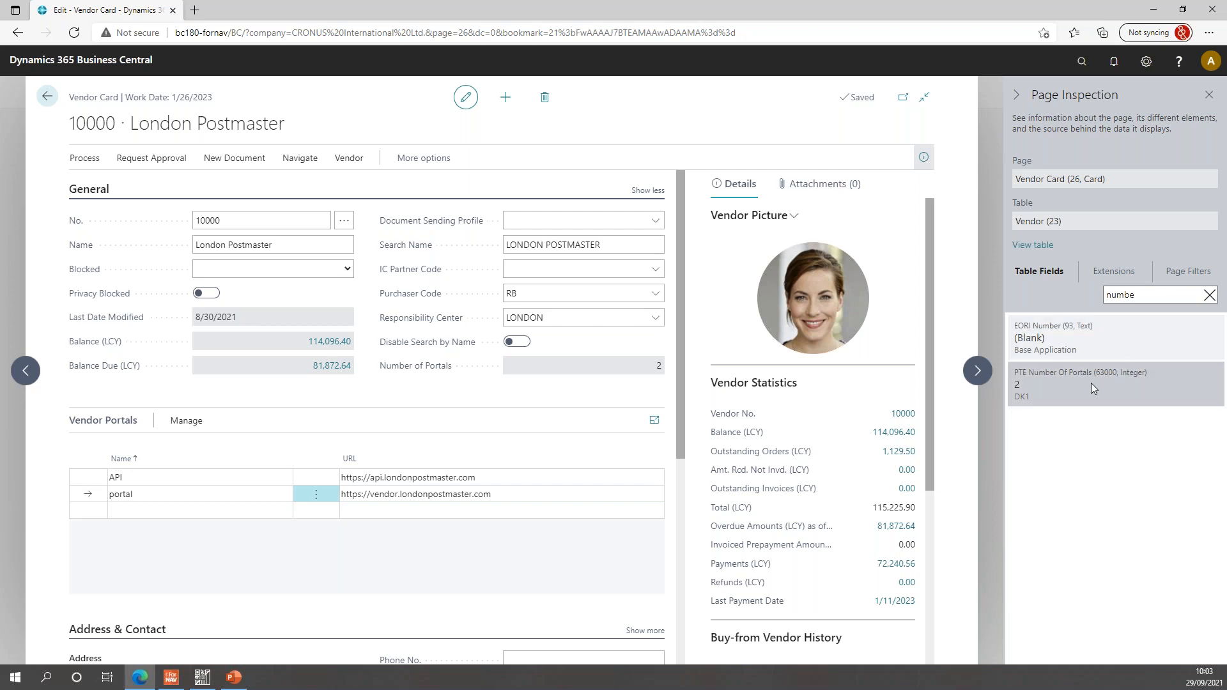
left_click(1064, 384)
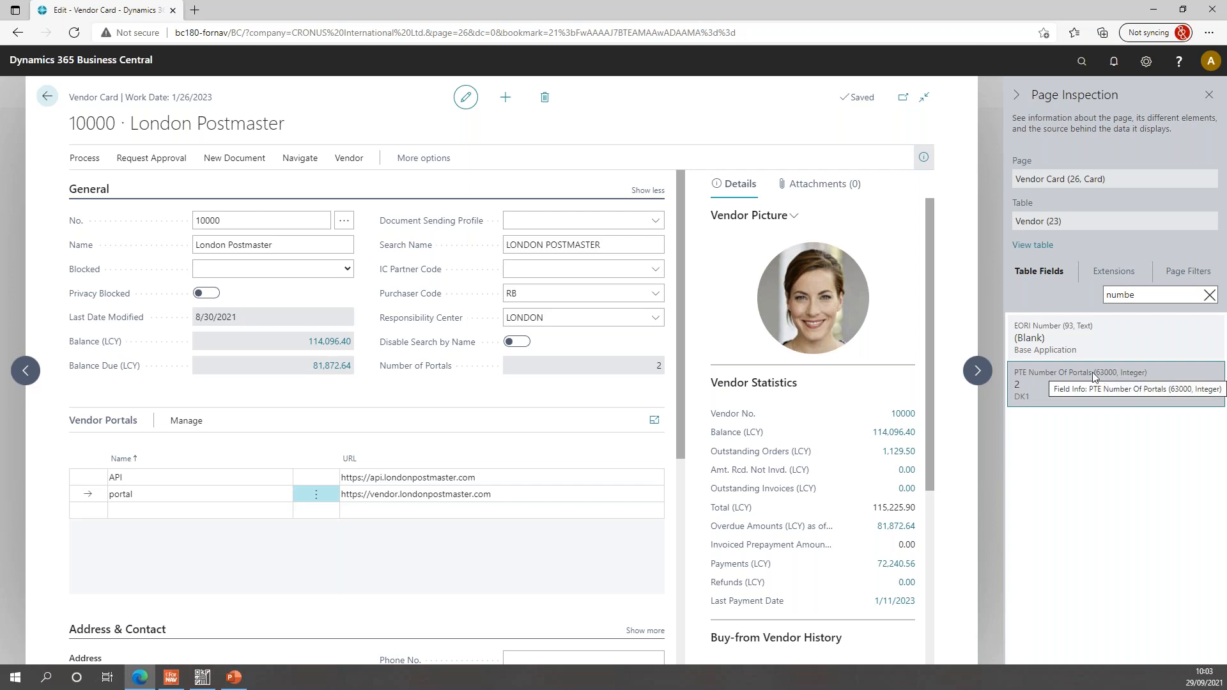
left_click(1111, 275)
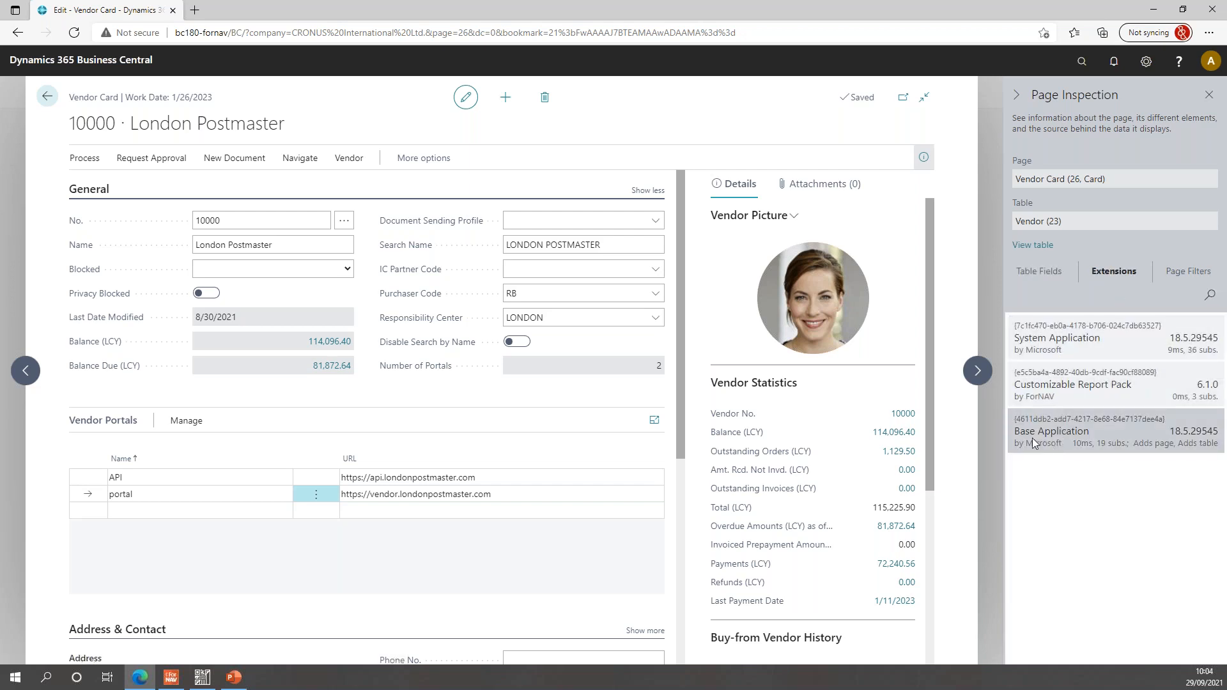
left_click(1038, 270)
left_click(1104, 389)
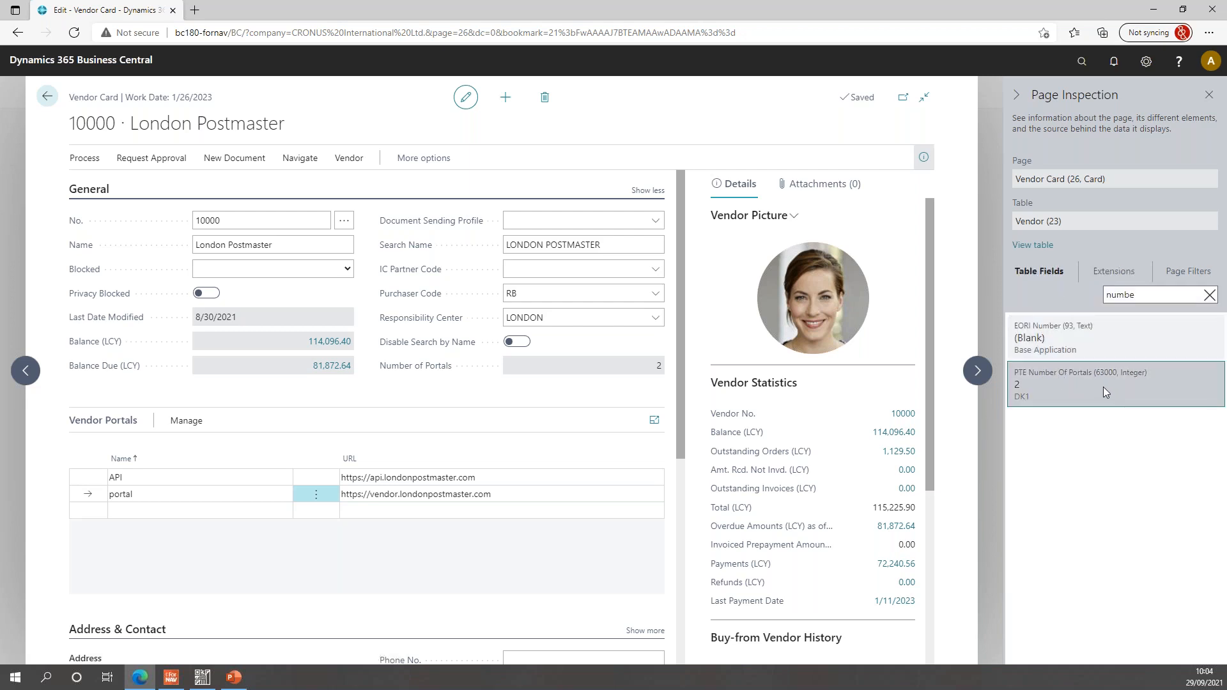
Step: Inspect the unfiltered table fields behind the Vendor Portals list, then close the page inspection
left_click(534, 478)
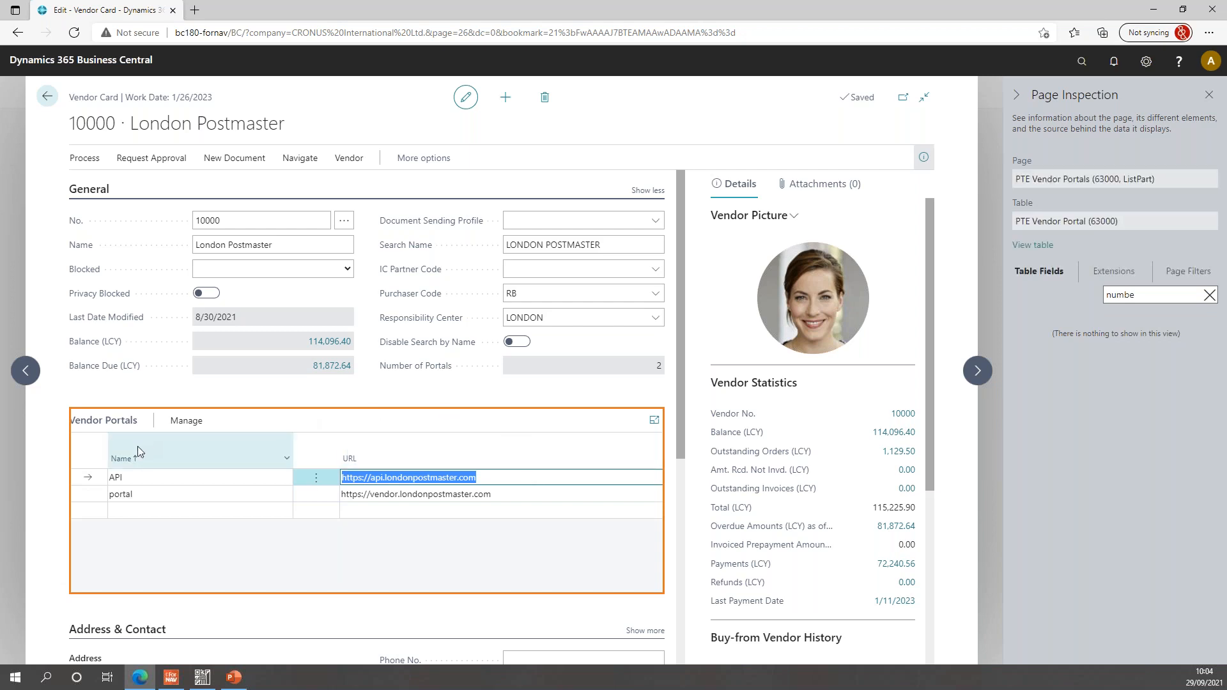
left_click(1209, 294)
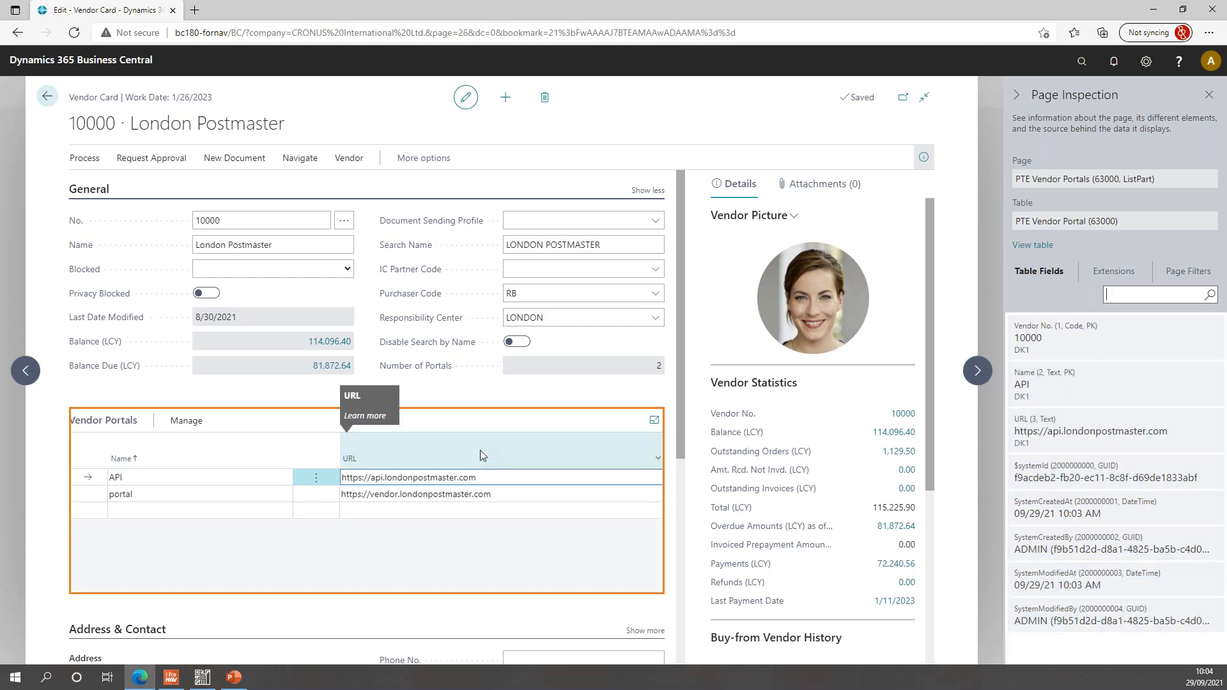
left_click(1210, 99)
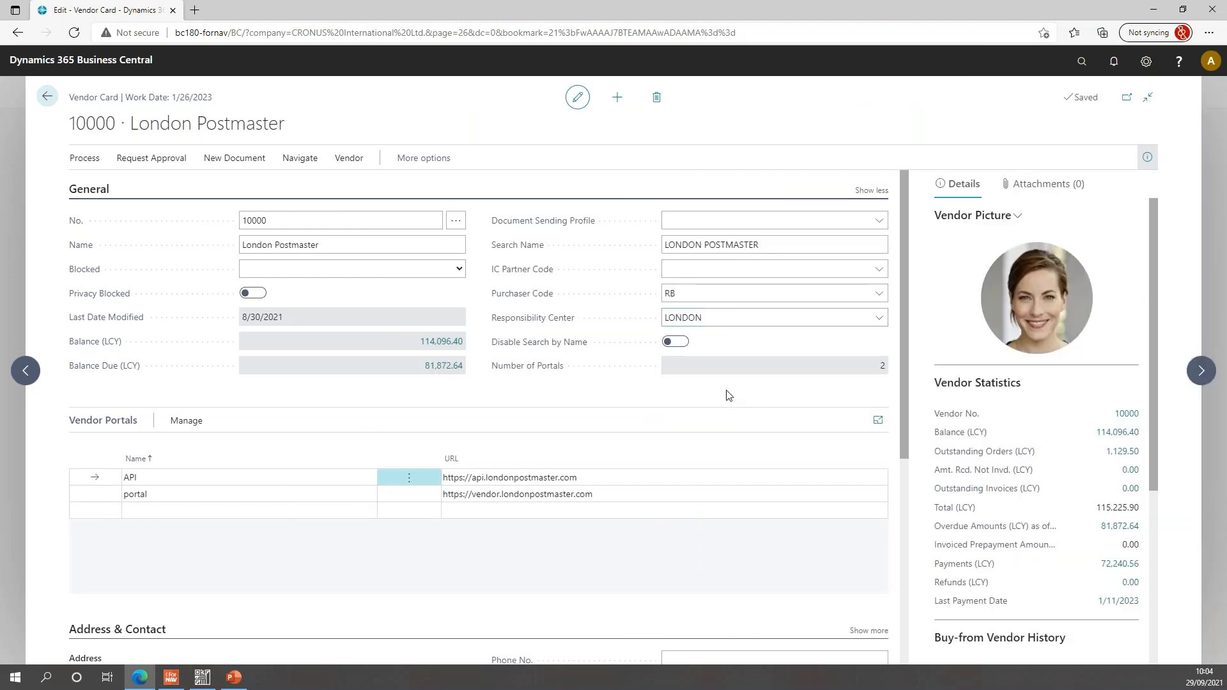
Step: Create a new layout for the Vendor List standard report and open its downloaded file in the ForNAV designer
left_click(47, 99)
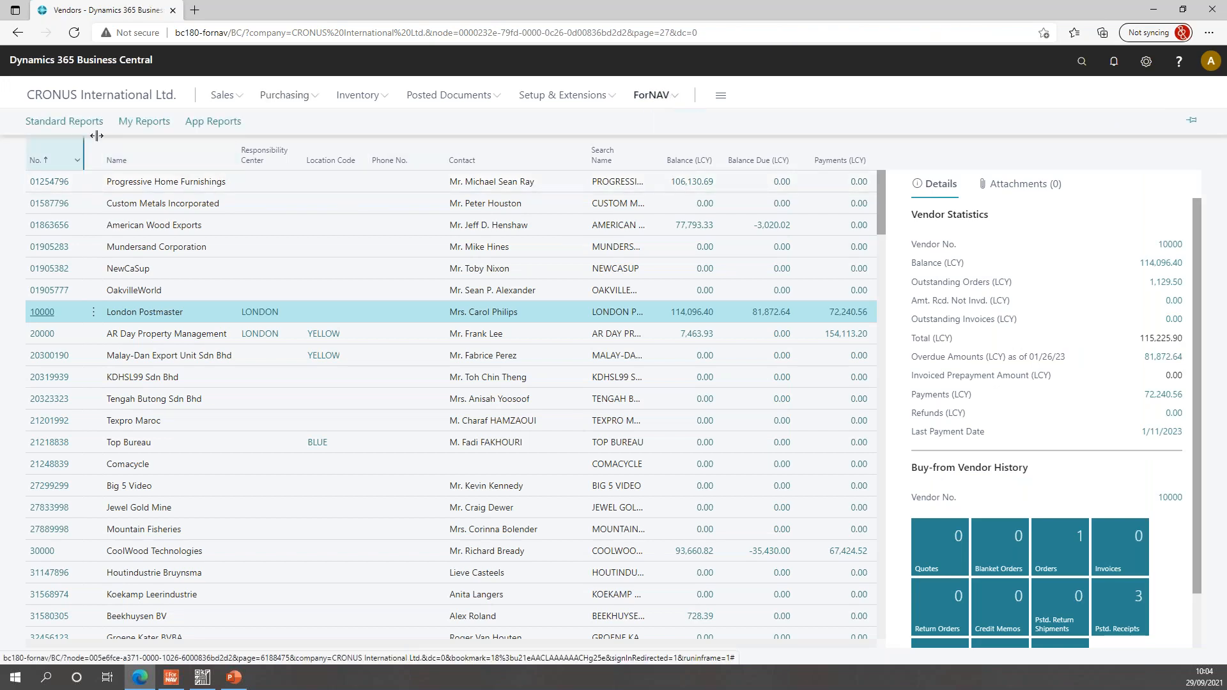
left_click(64, 122)
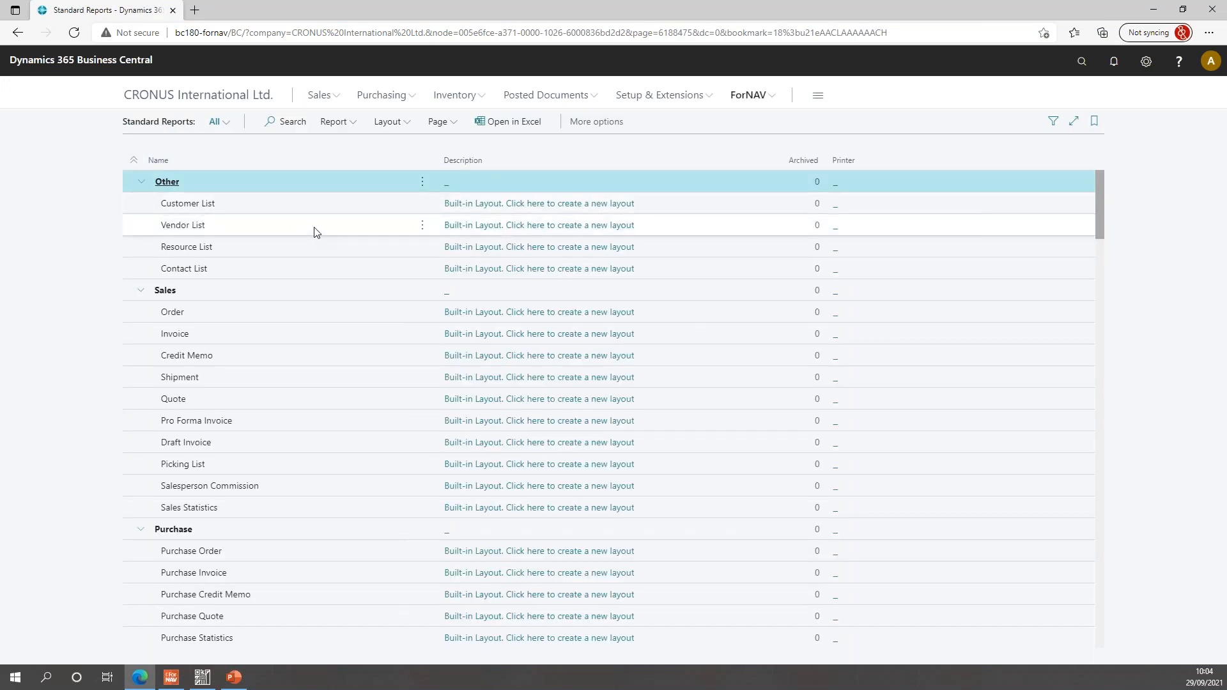
left_click(508, 229)
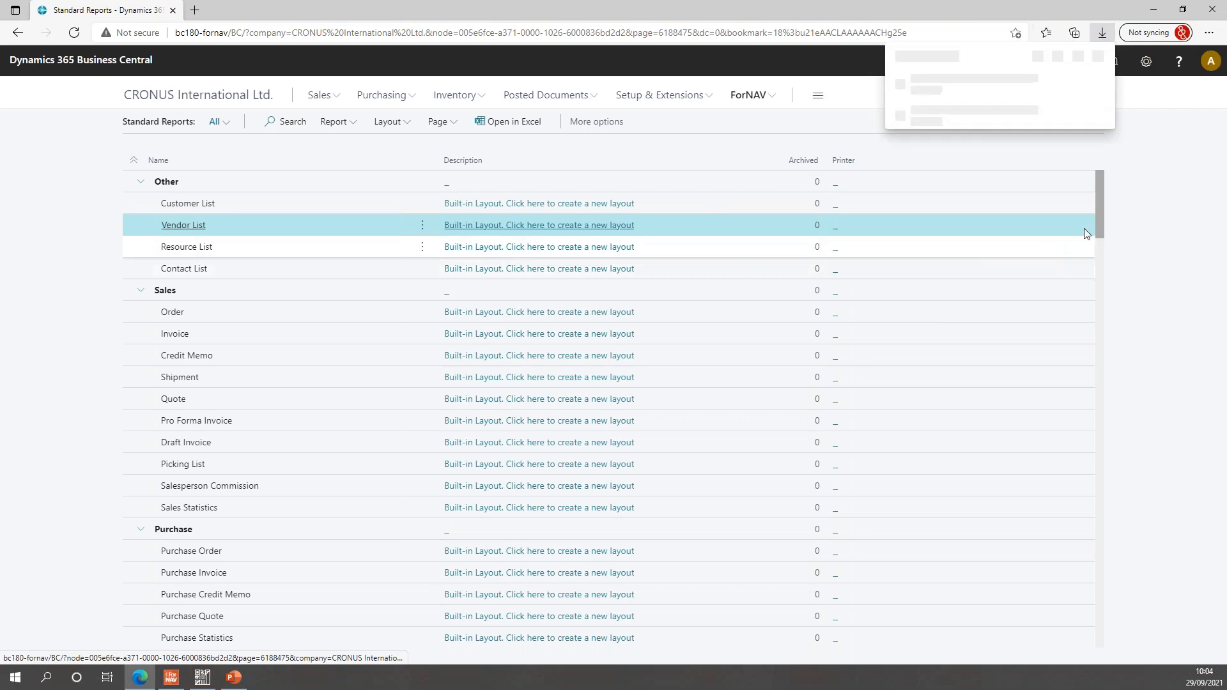
left_click(922, 89)
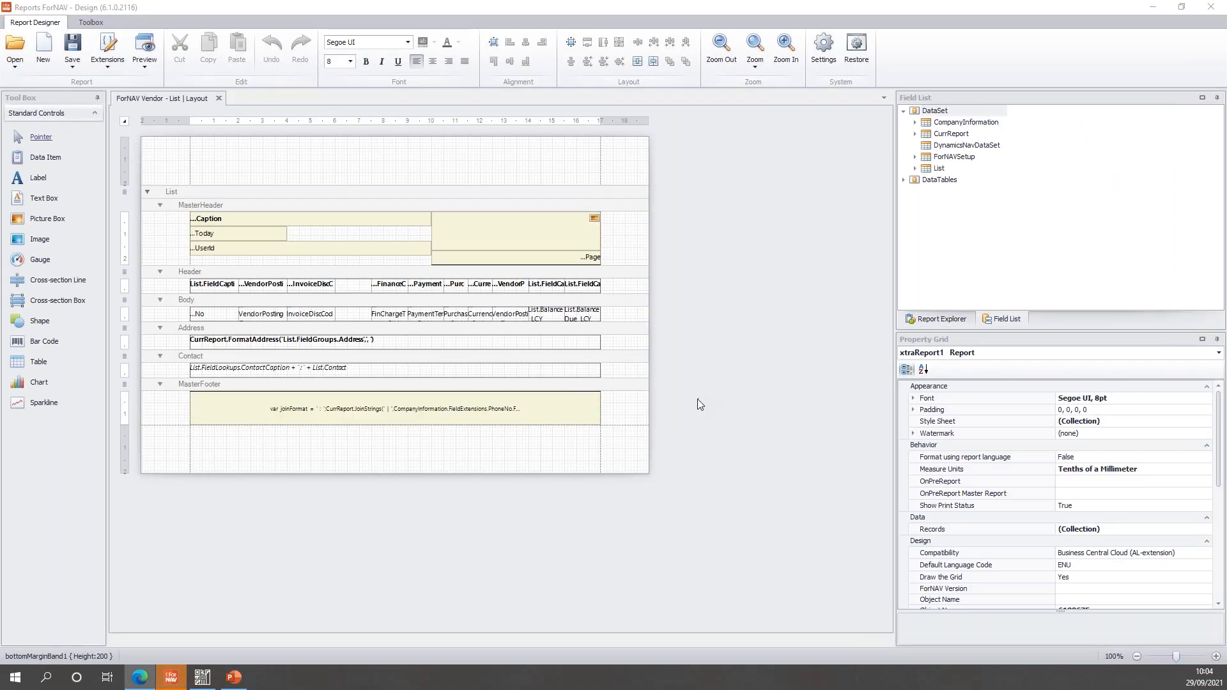
Step: Replace the Vendor Posting Group field in the second Body cell with the List field PTENumberOfPortals
scroll(697, 398, "up", 4)
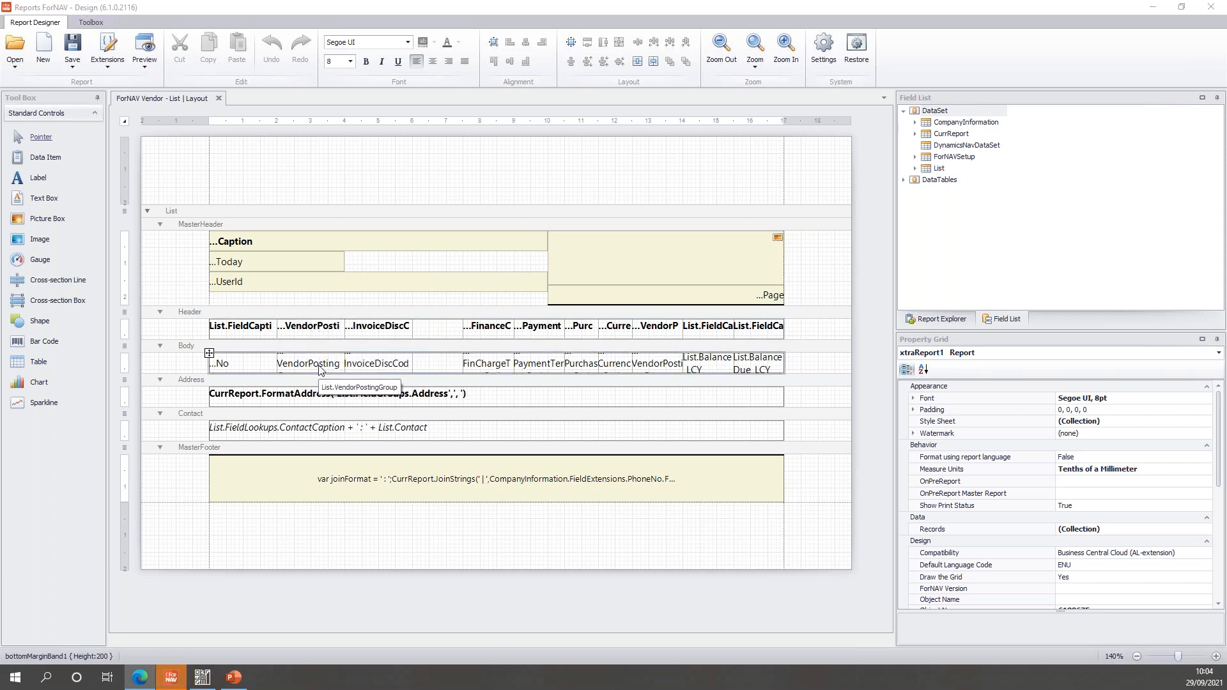
left_click(917, 168)
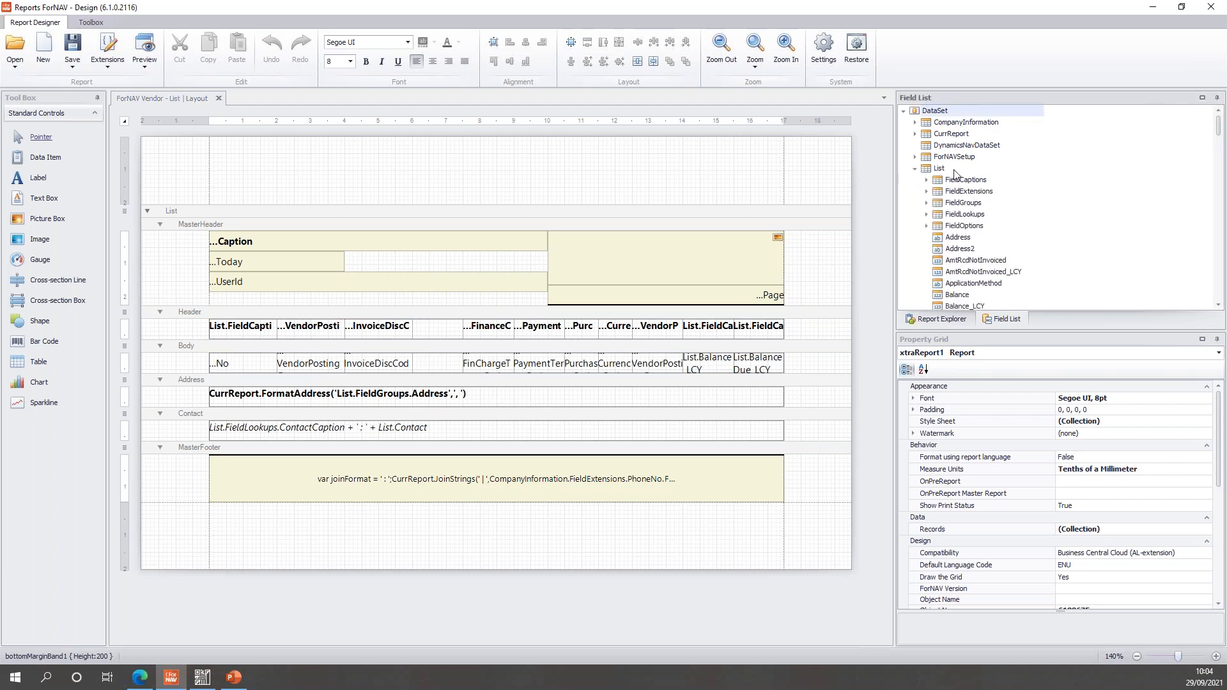
left_click(937, 170)
scroll(983, 202, "down", 1)
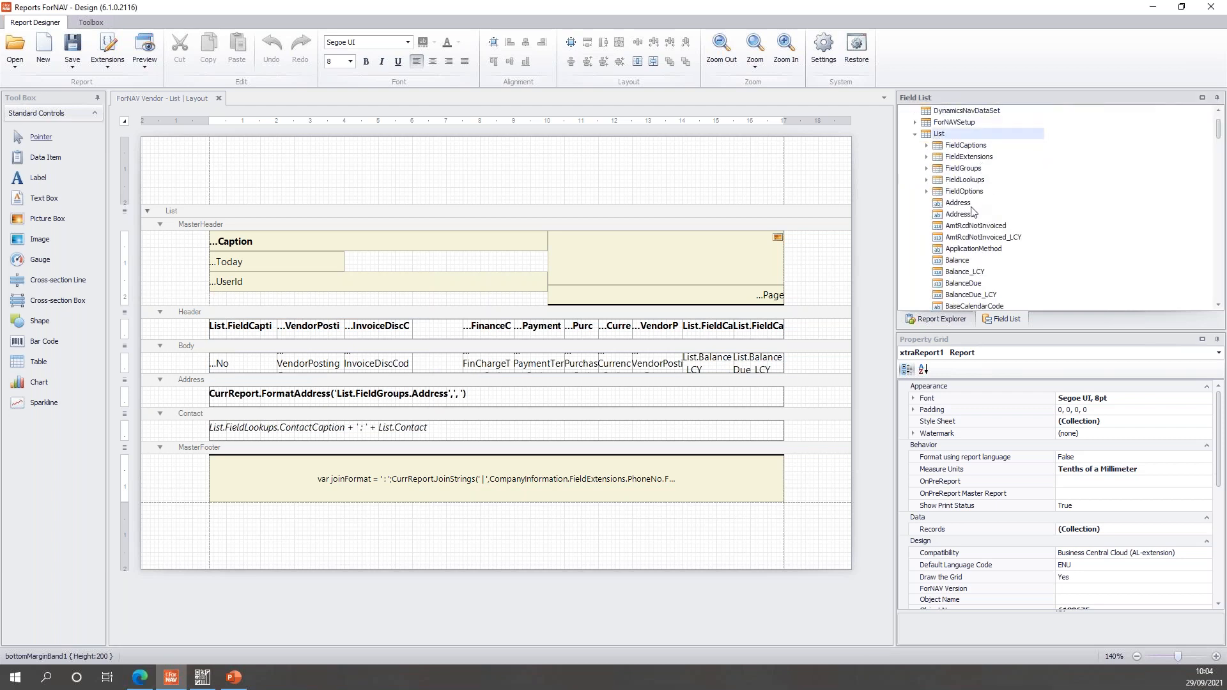
left_click(965, 239)
type("pte")
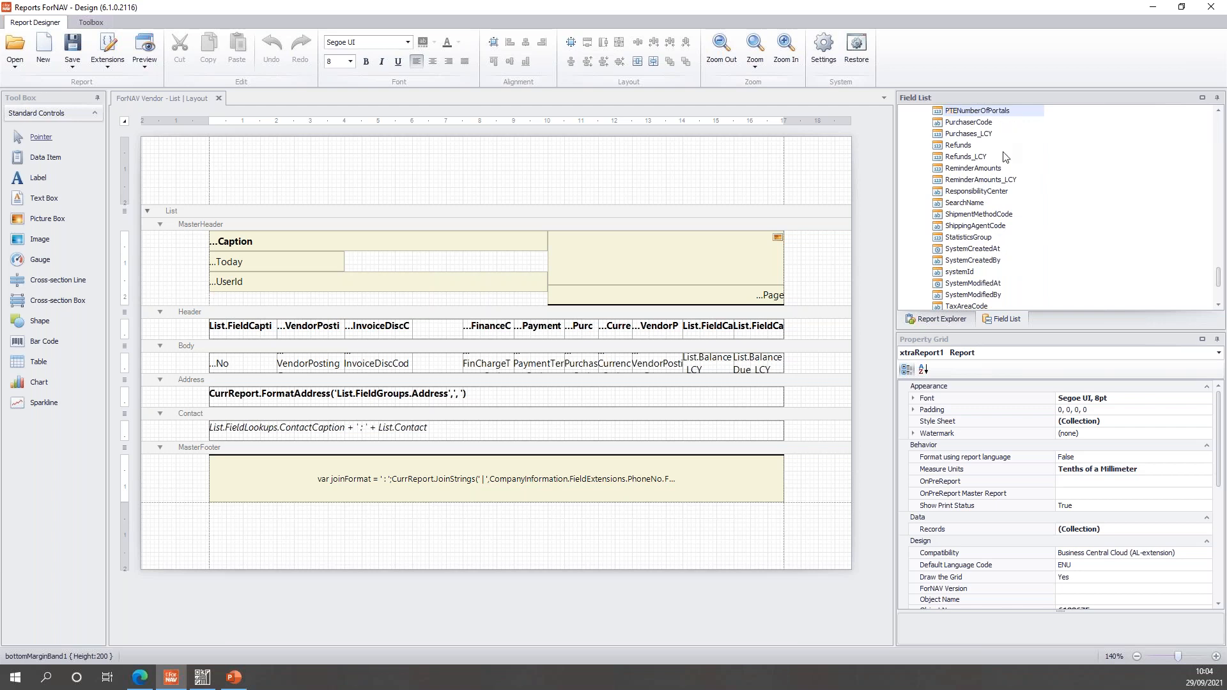
scroll(1013, 185, "up", 1)
left_click_drag(1004, 150, 315, 369)
Step: Replace the second Header cell's caption with PTENumberOfPortals from the List field captions
scroll(1012, 231, "up", 10)
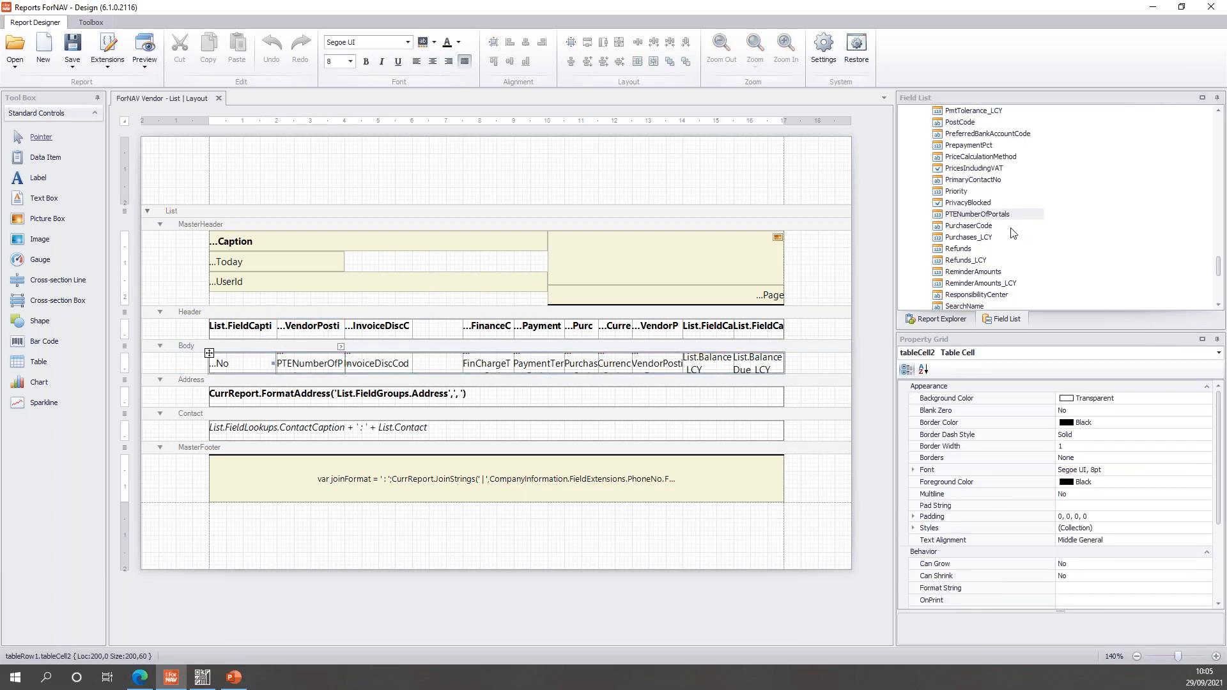
scroll(1011, 228, "up", 10)
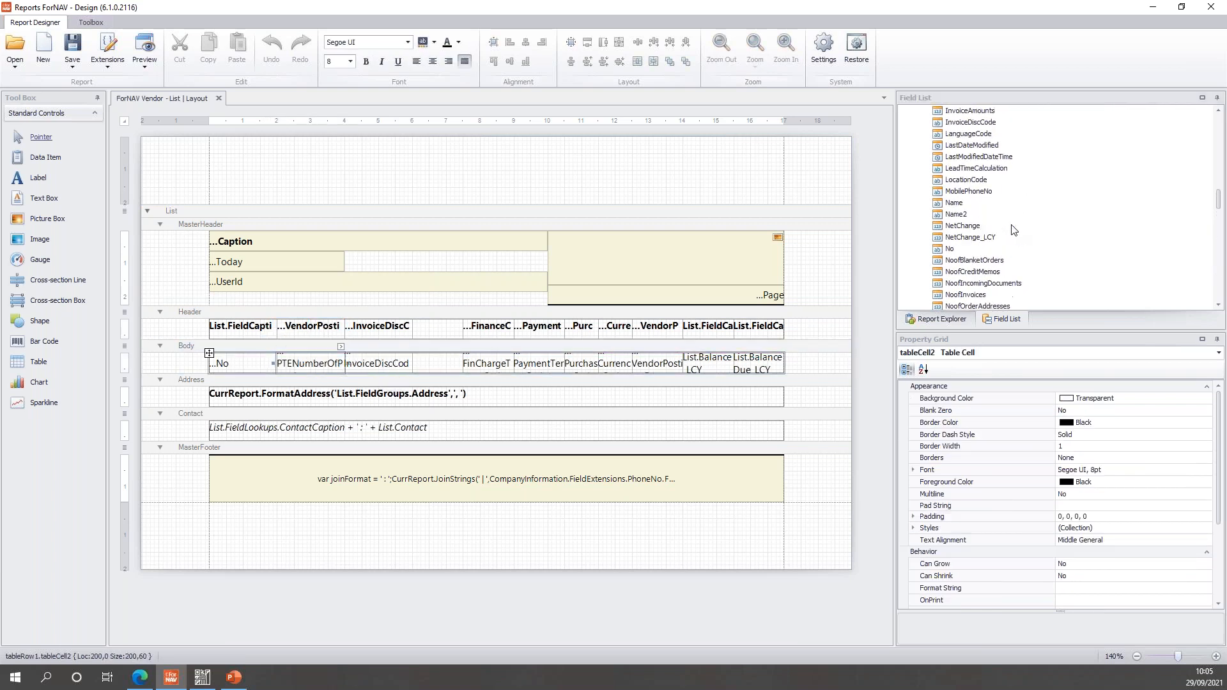
scroll(1009, 200, "up", 5)
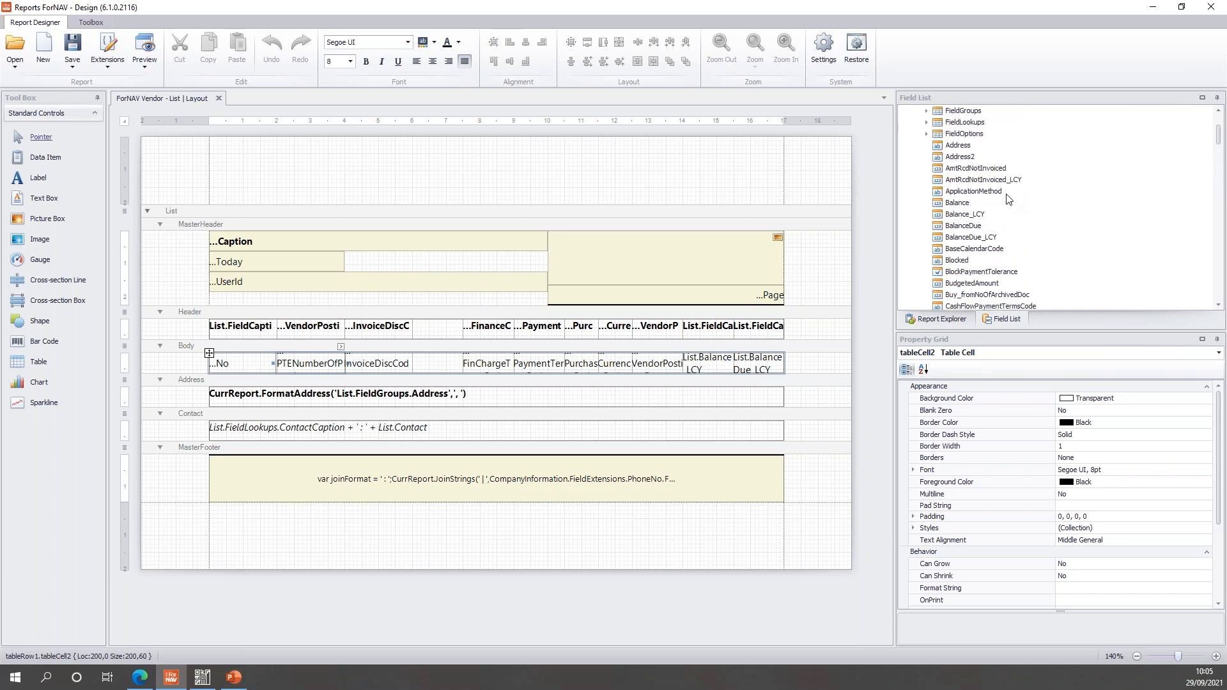
left_click(980, 182)
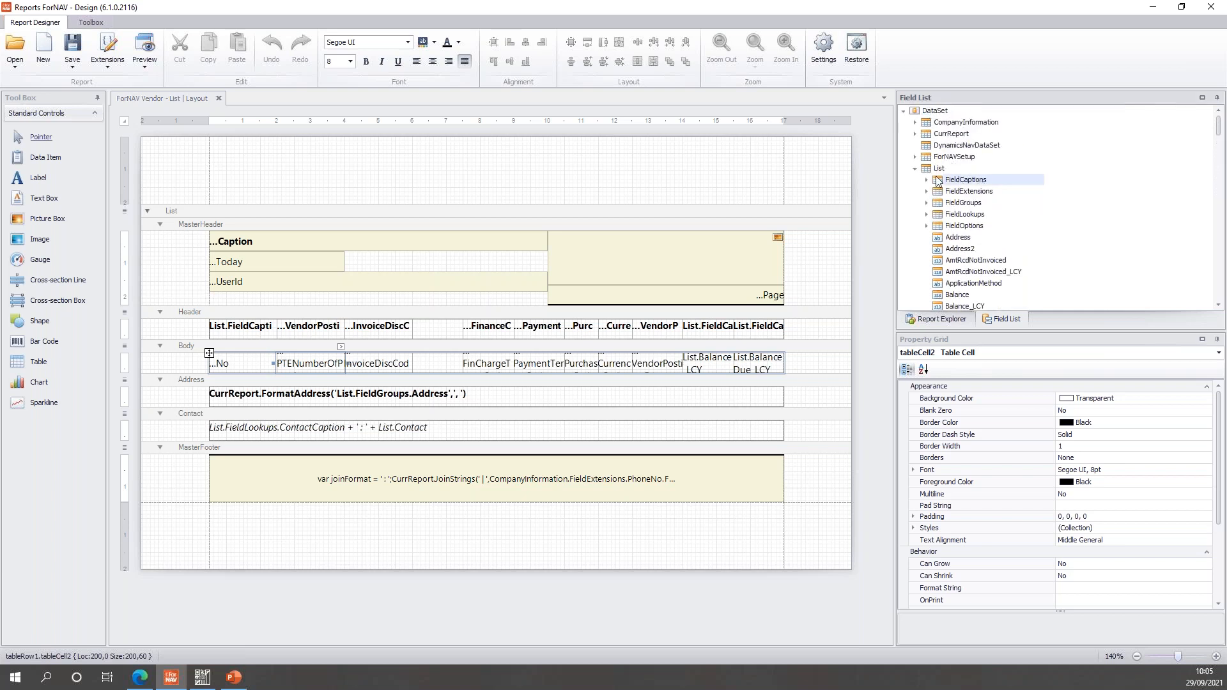
left_click(927, 180)
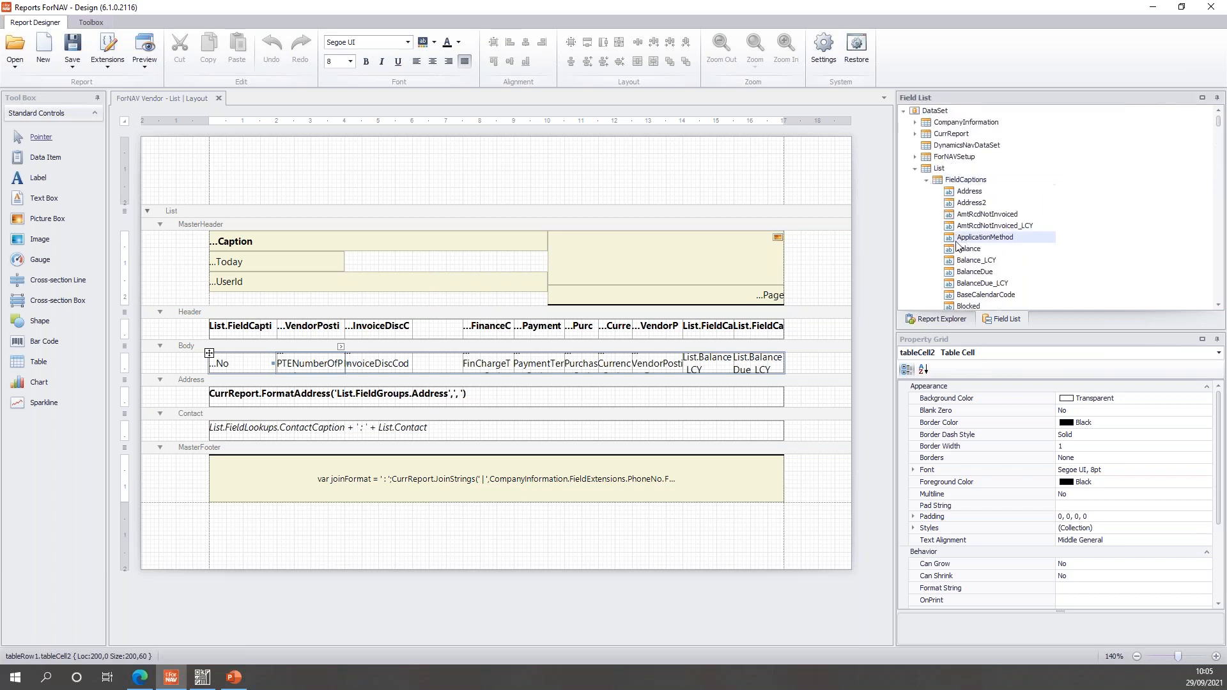
type("pte")
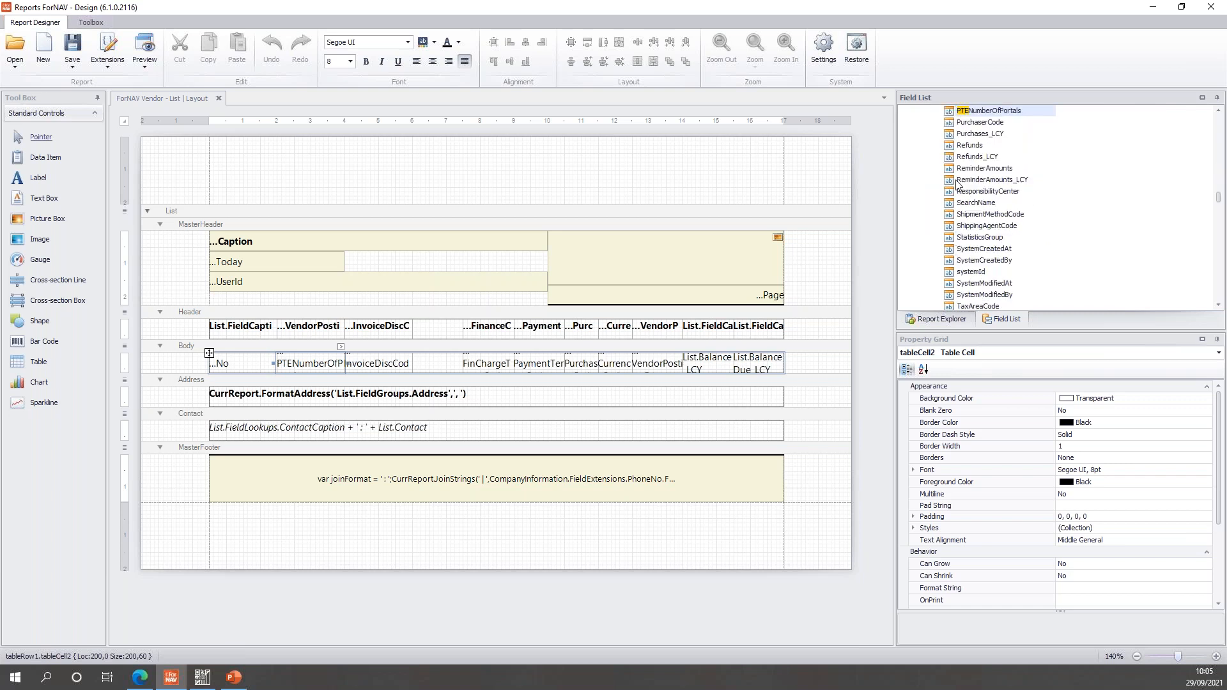
left_click_drag(996, 112, 328, 327)
Step: Give the PTENumberOfPortals cells in the Header and Body a yellow background (255, 255, 0)
left_click(325, 367, "ctrl")
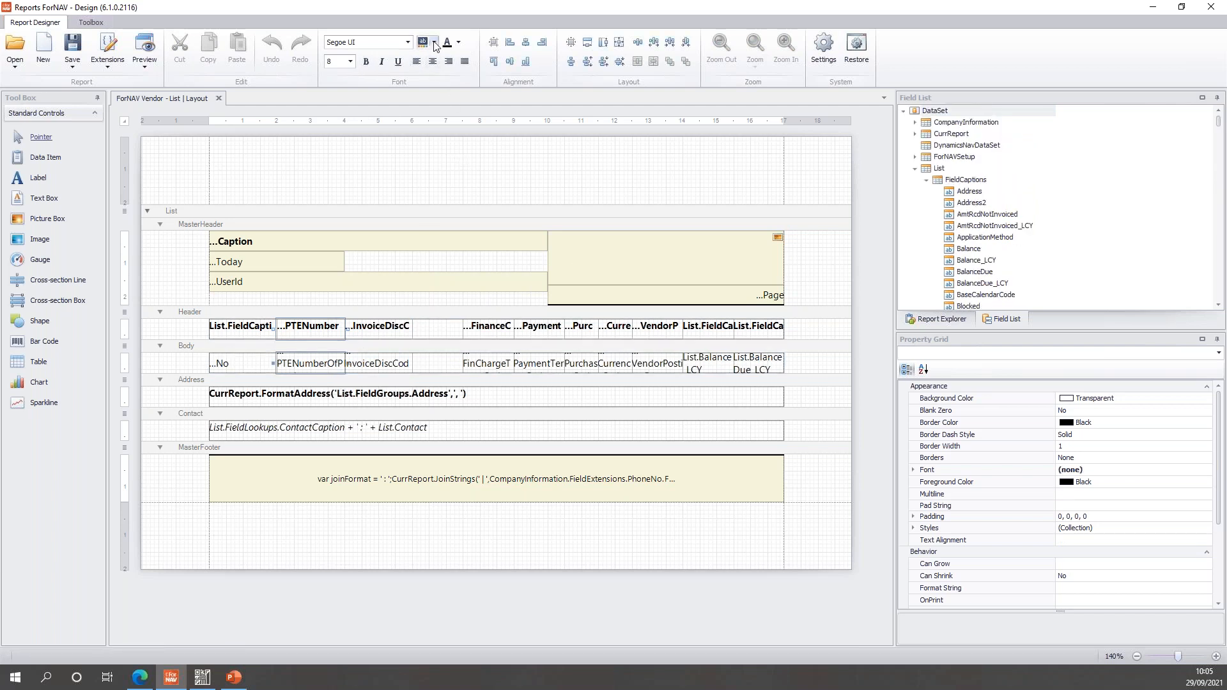
left_click(433, 42)
left_click(466, 102)
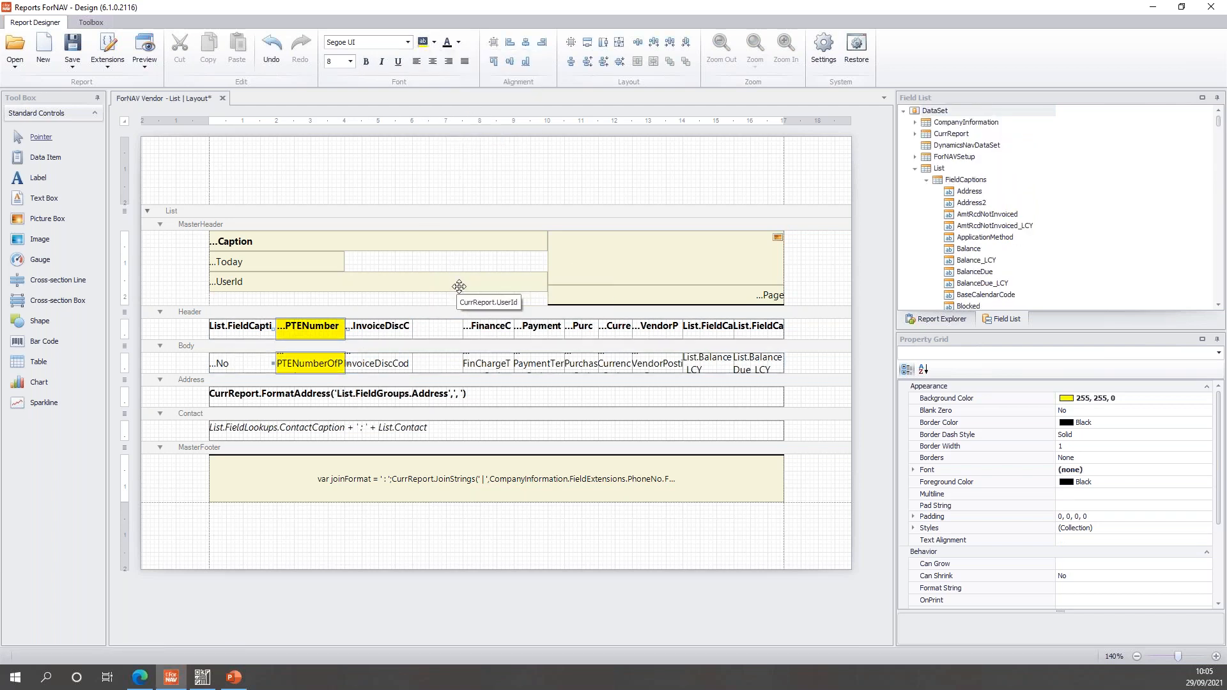
left_click(454, 306)
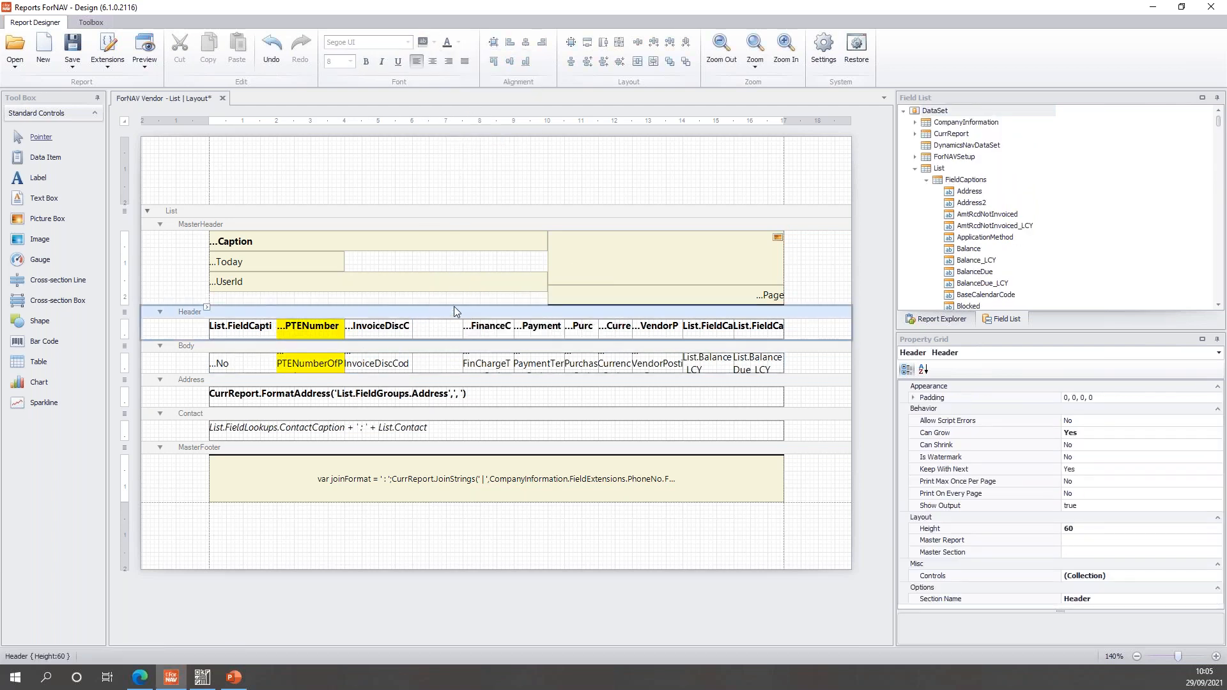
Step: Preview the Vendor List report without filters and enlarge the page to examine the Number of Portals column
left_click(151, 47)
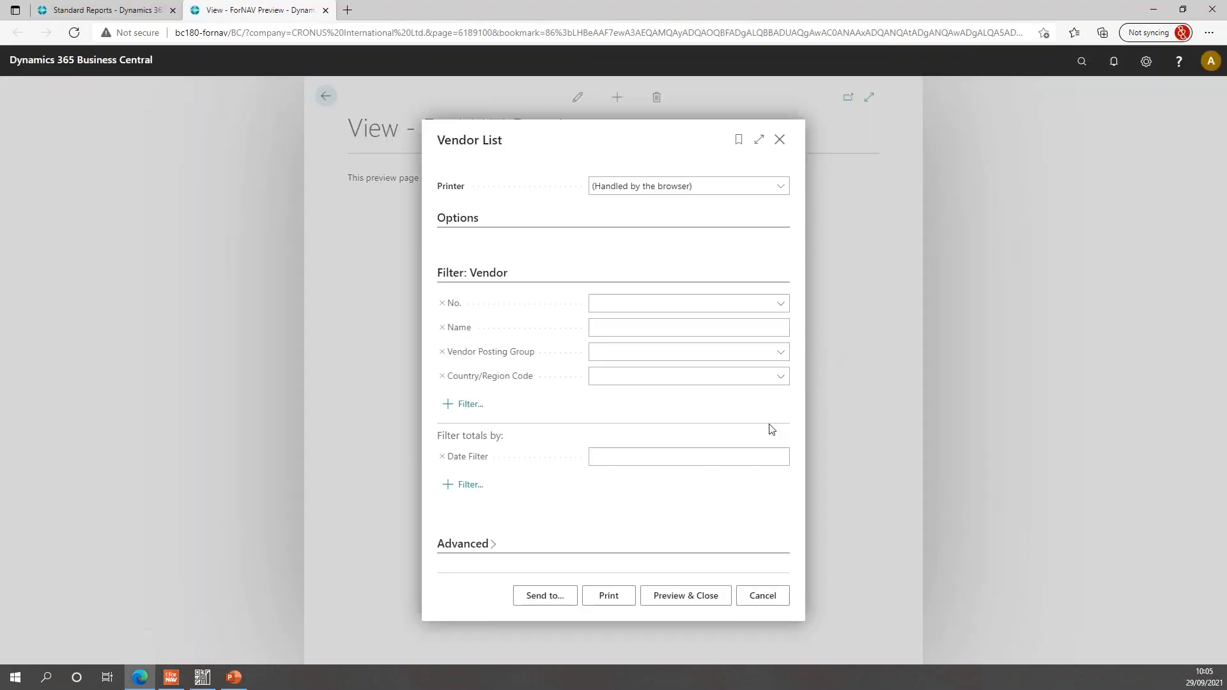
left_click(690, 582)
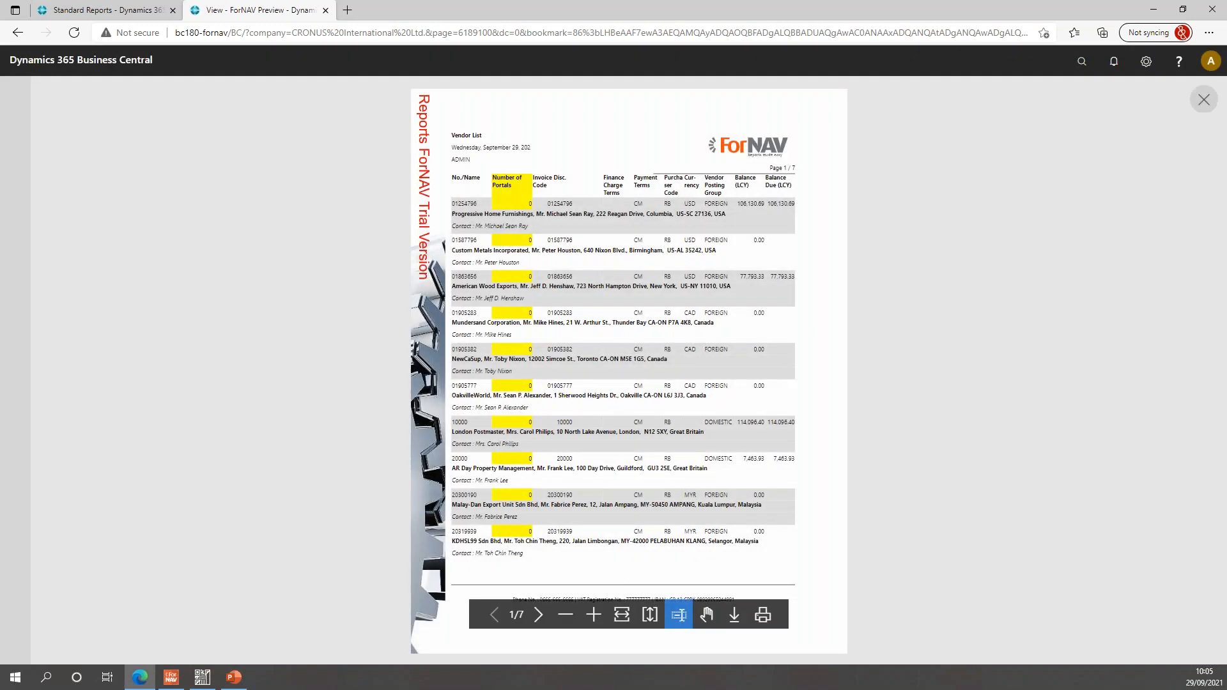
left_click(593, 615)
scroll(749, 441, "up", 3)
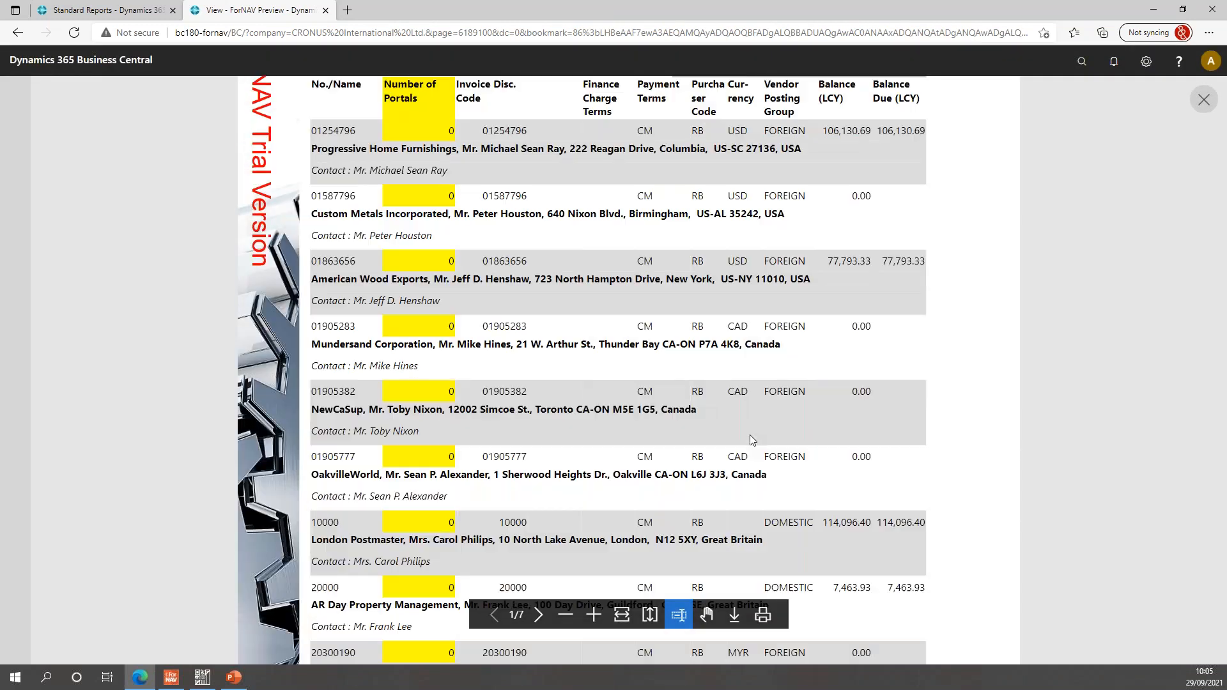
Step: Examine the Number of Portals values further down the preview page, close the preview and switch back to the Reports ForNAV designer
scroll(770, 420, "down", 2)
scroll(771, 420, "down", 3)
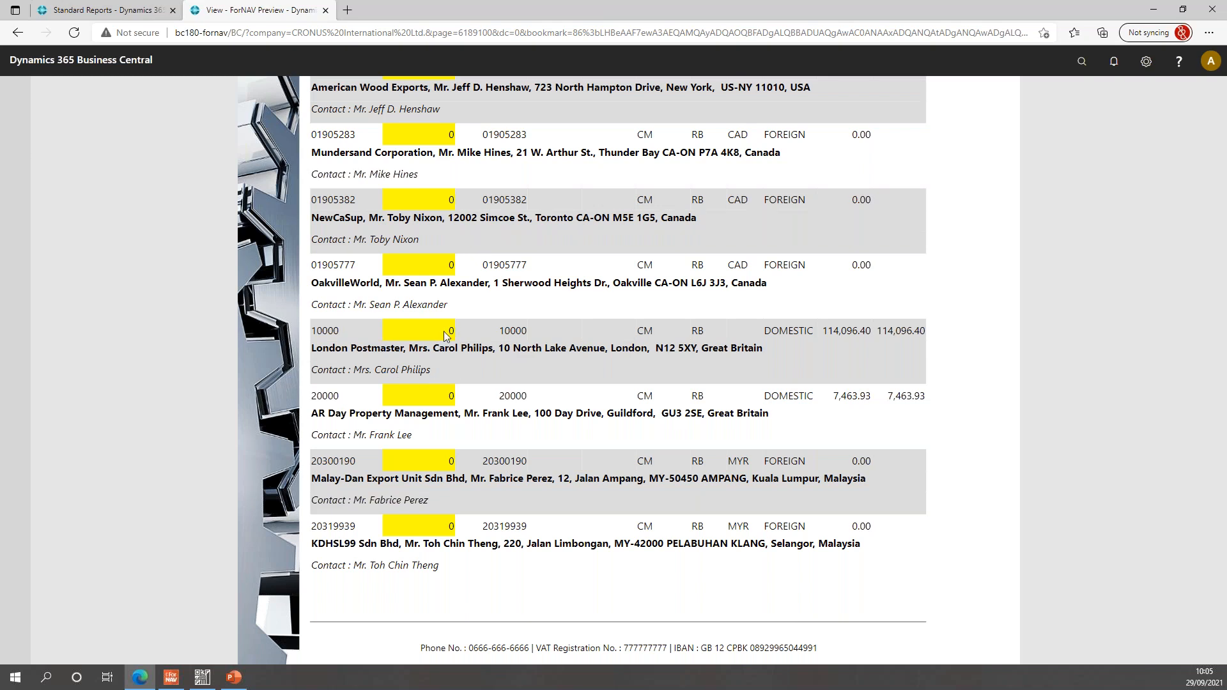
key("ctrl+w")
left_click(177, 683)
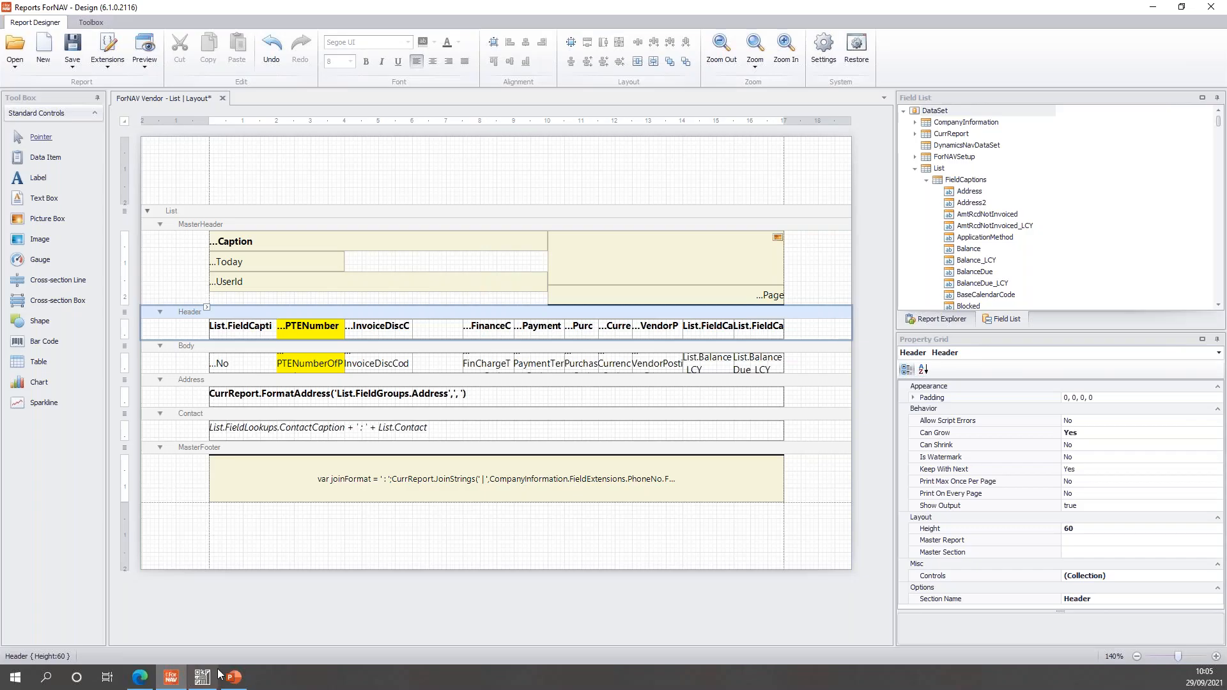
Step: Add PTE Number Of Portals to the Calculated Fields of the List data item
left_click(767, 218)
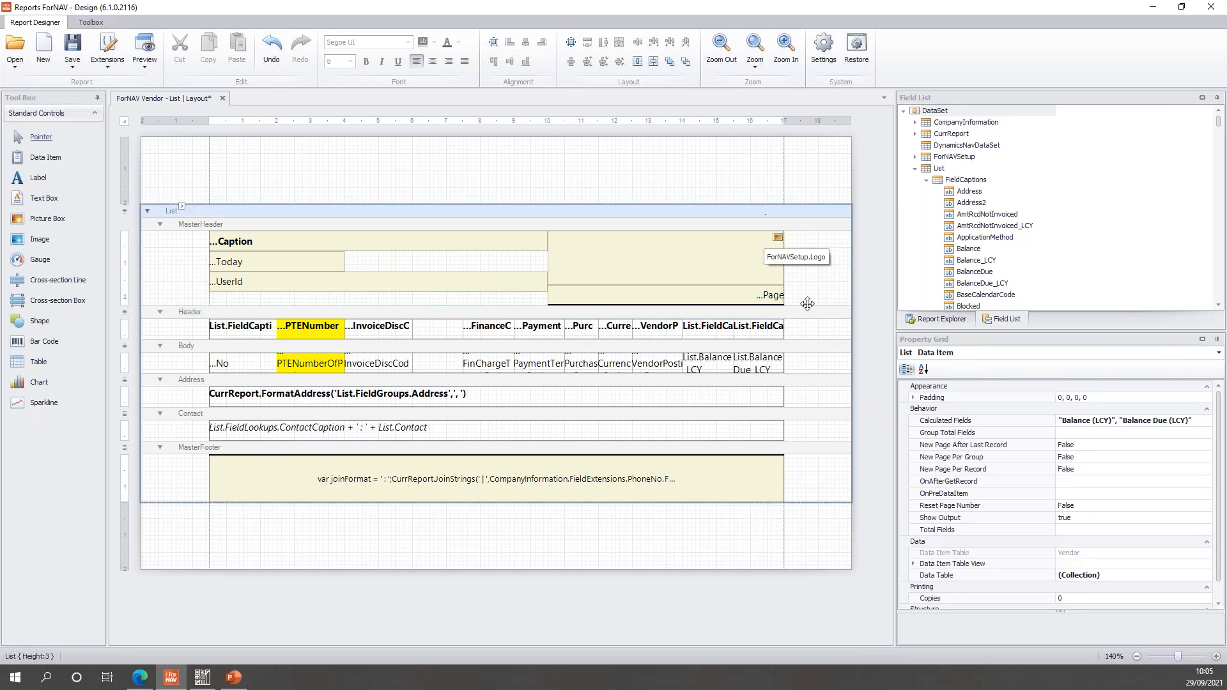
left_click(1136, 428)
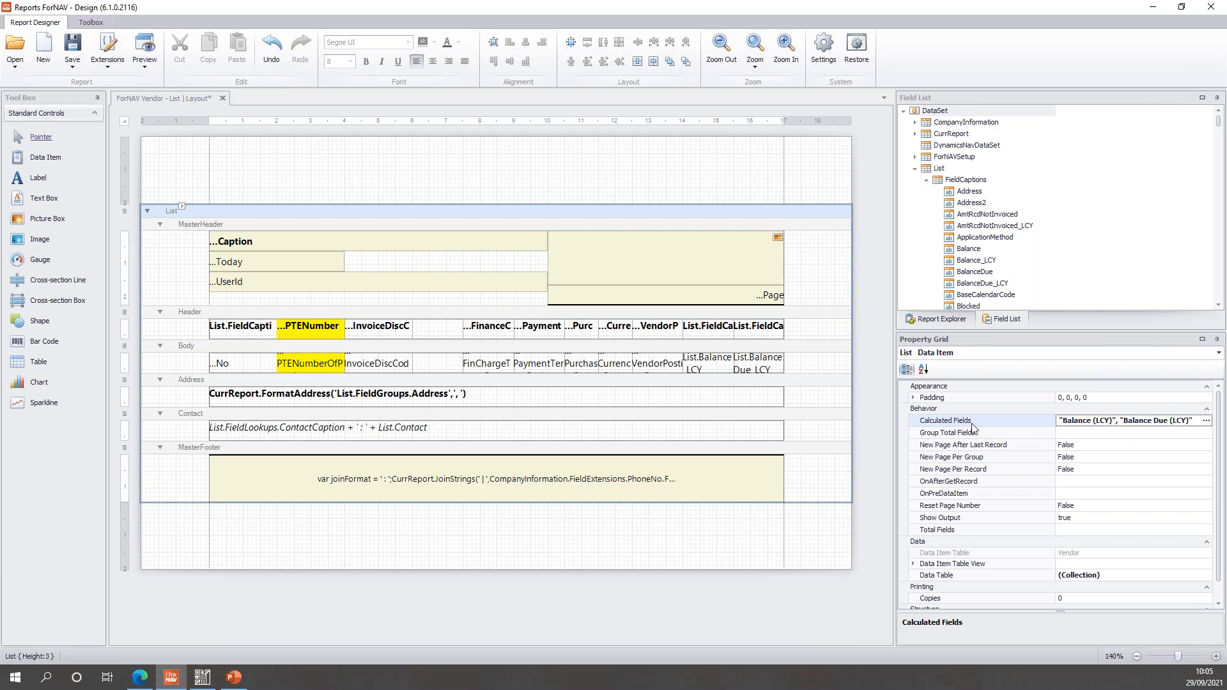
left_click(1207, 421)
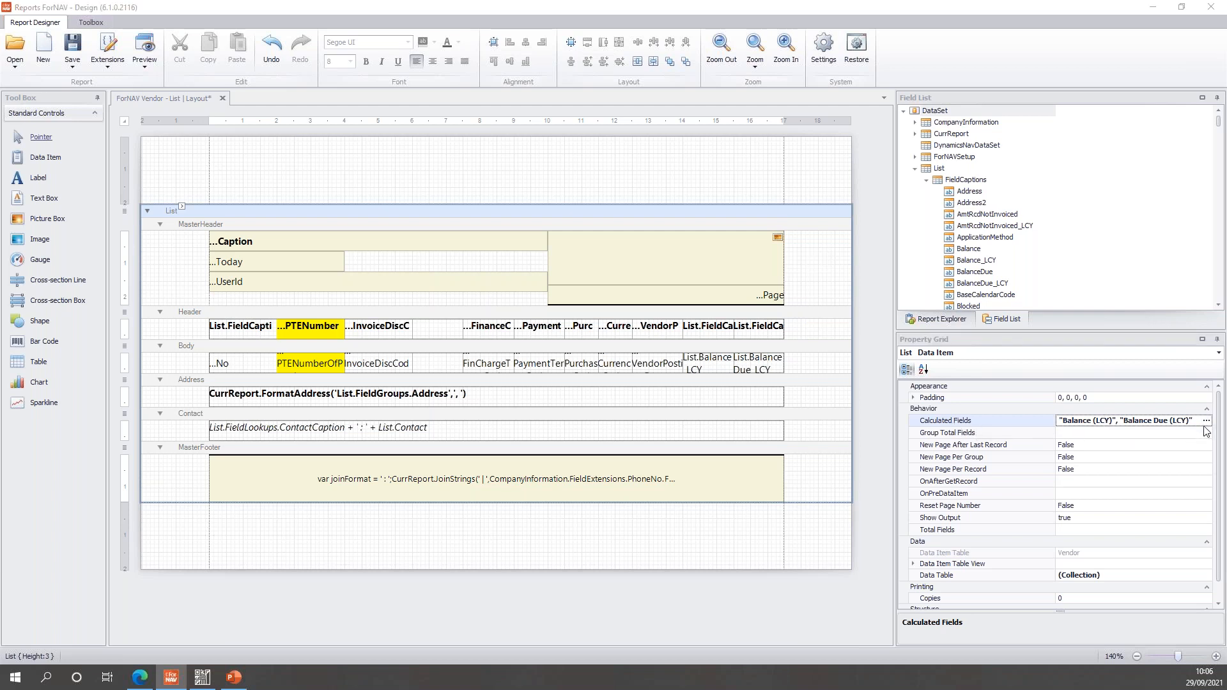
left_click(602, 265)
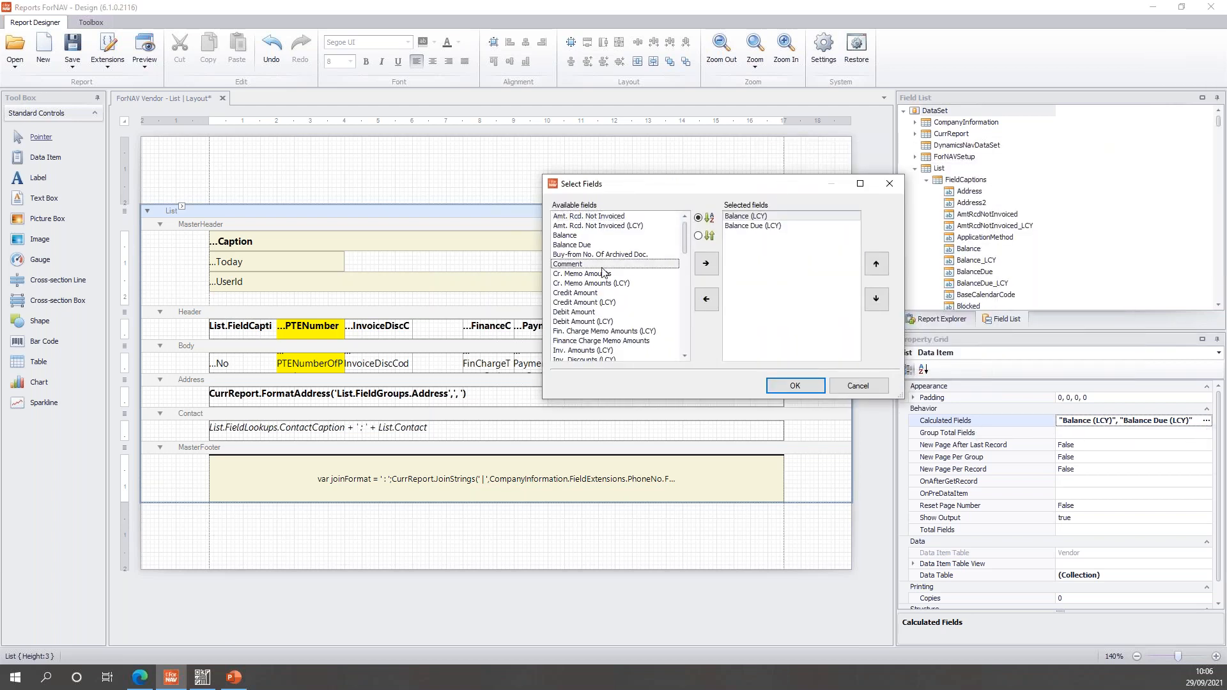
scroll(623, 284, "down", 14)
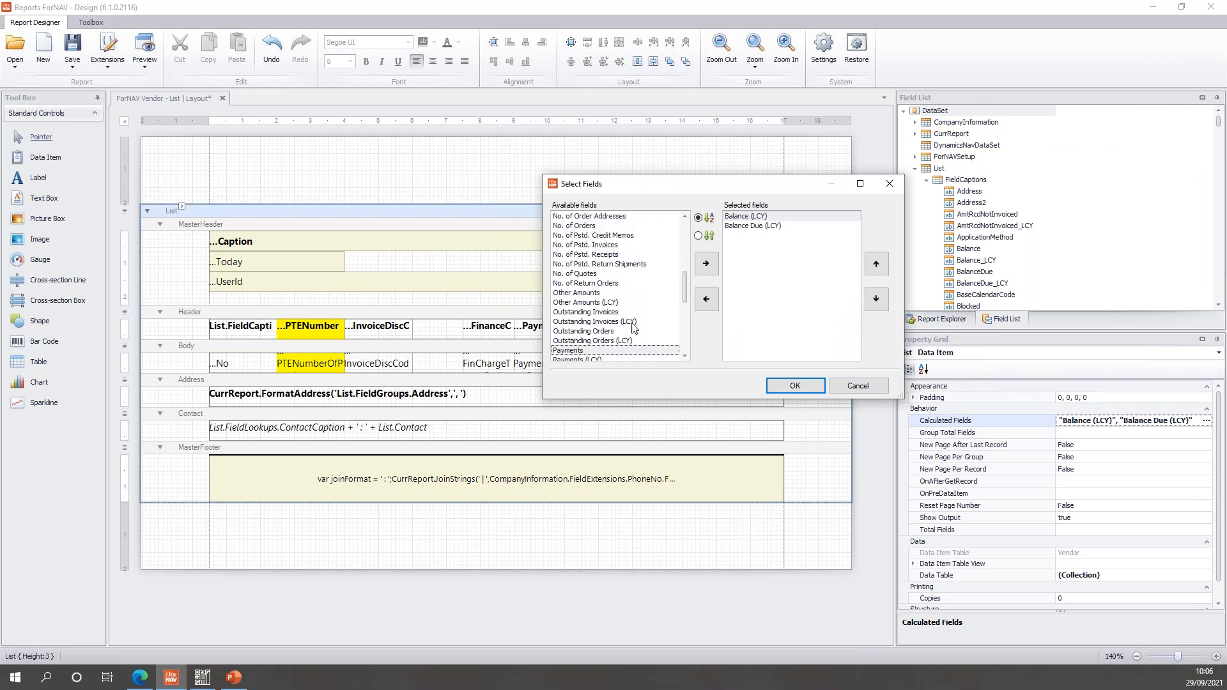
scroll(607, 333, "down", 2)
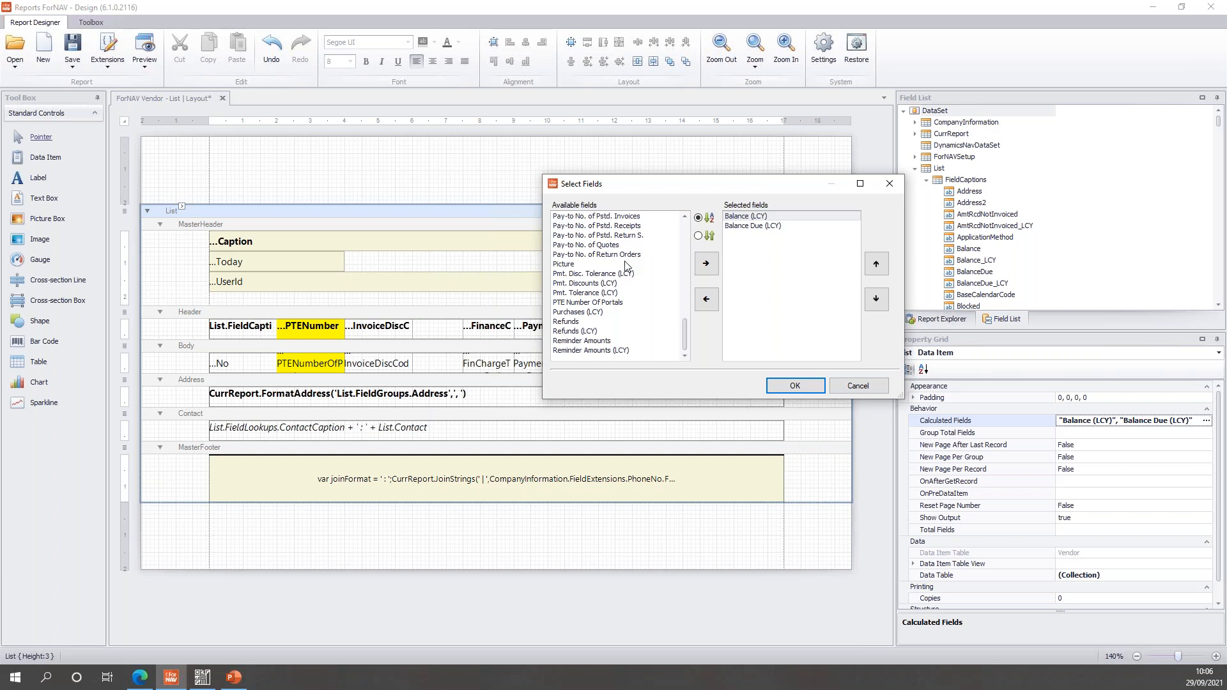
left_click(612, 304)
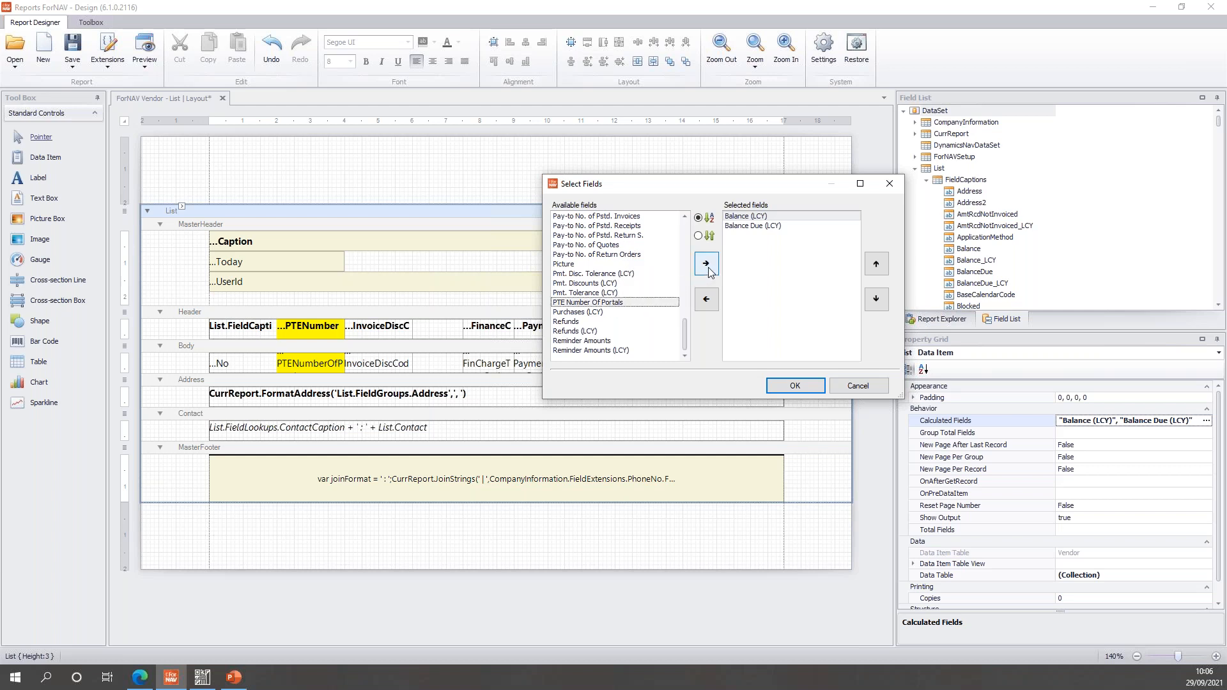
left_click(707, 264)
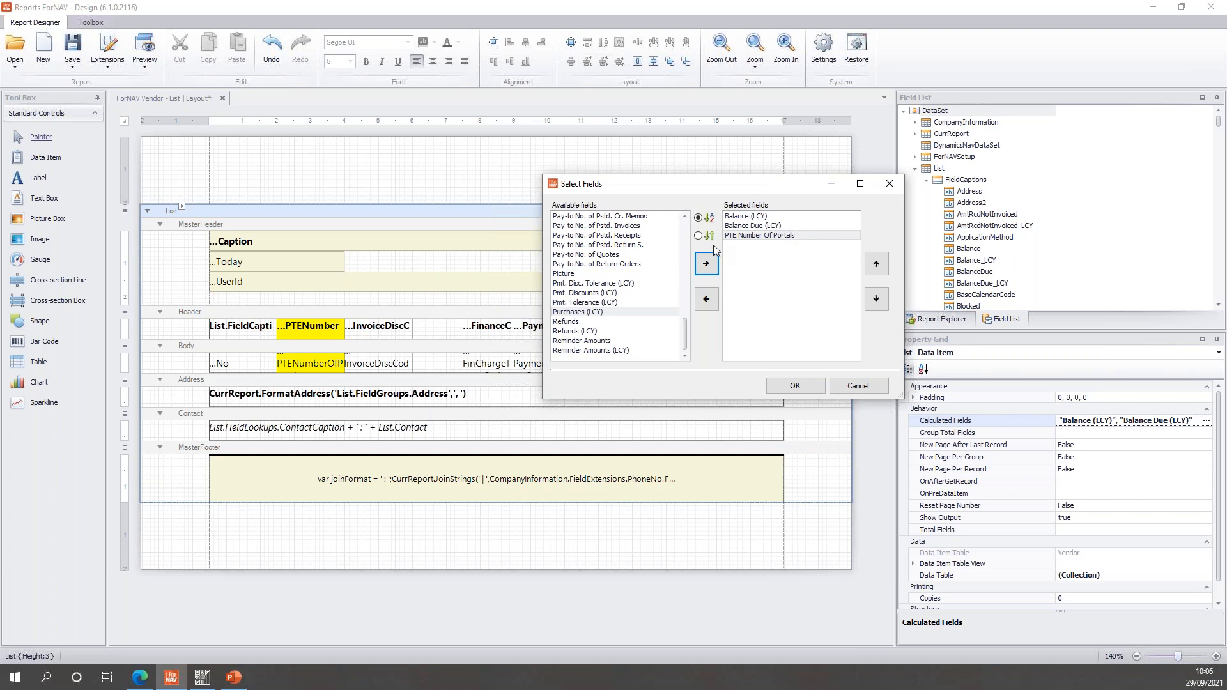
left_click_drag(691, 188, 689, 185)
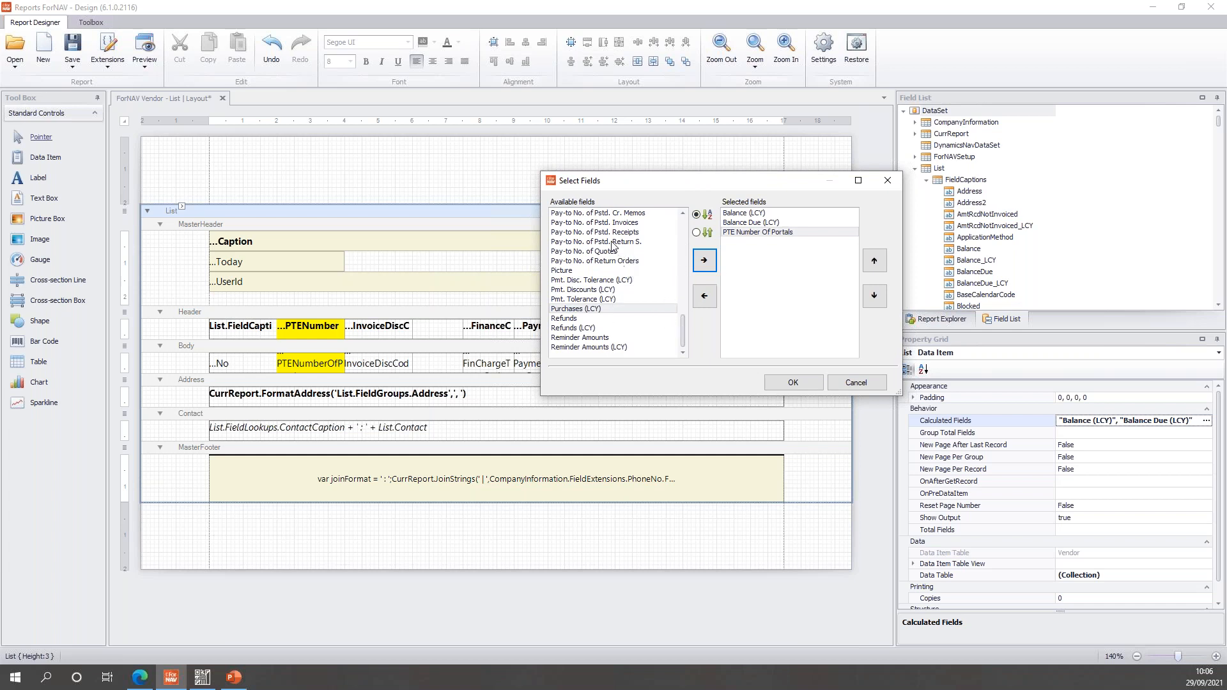
scroll(611, 267, "up", 7)
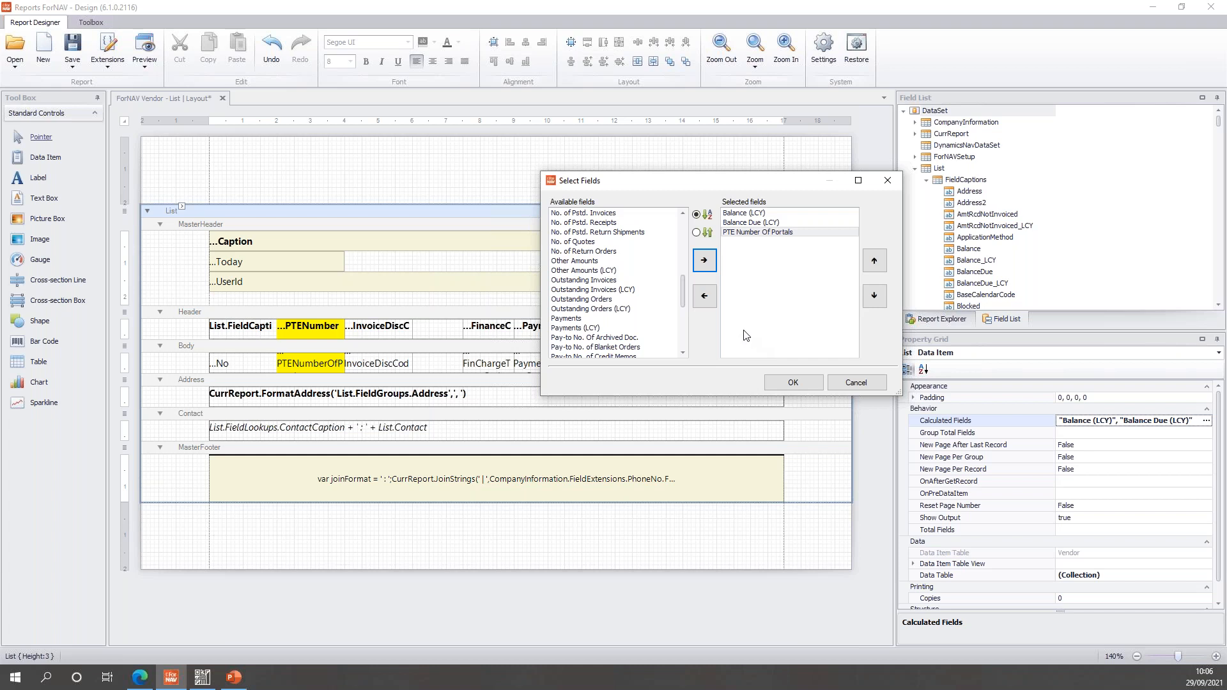
left_click(791, 383)
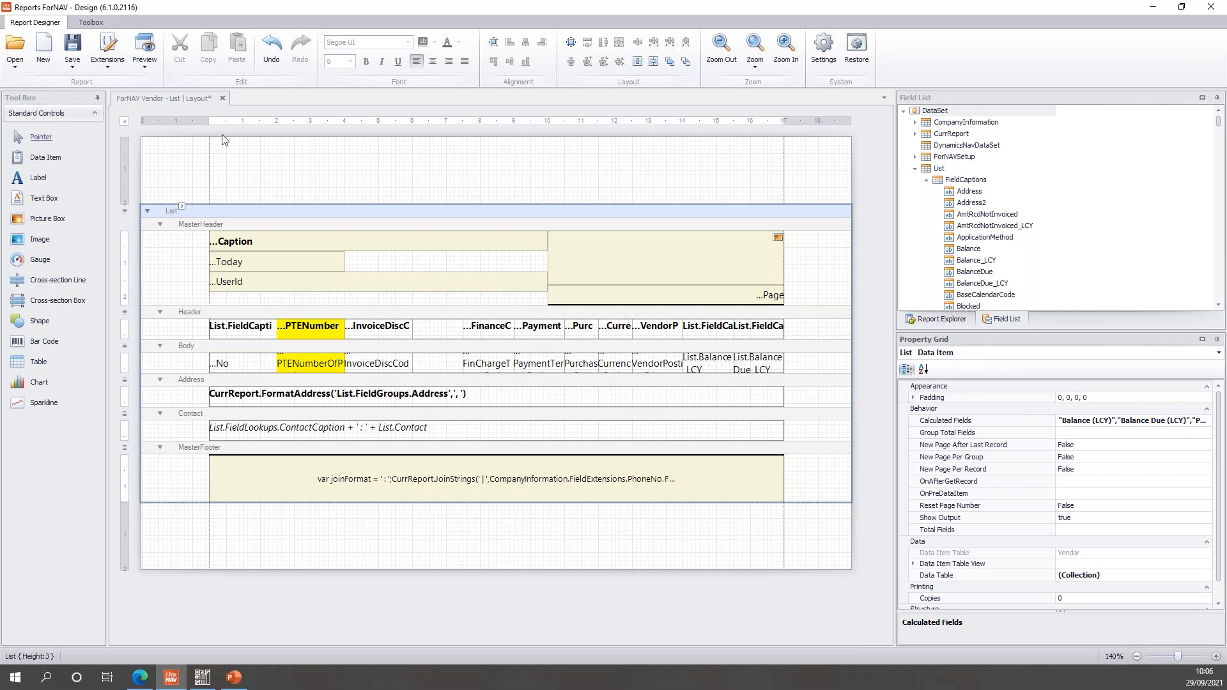
Step: Preview the Vendor List report without filters again and check the Number of Portals values on the enlarged first page
left_click(154, 44)
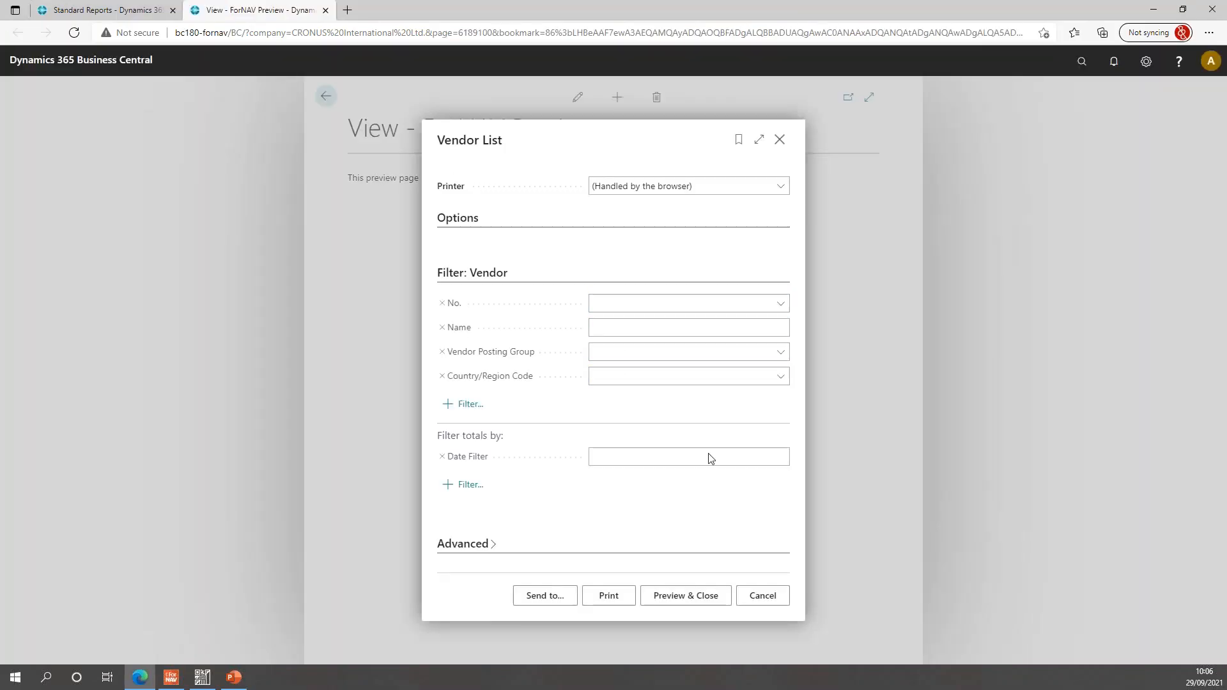
left_click(702, 595)
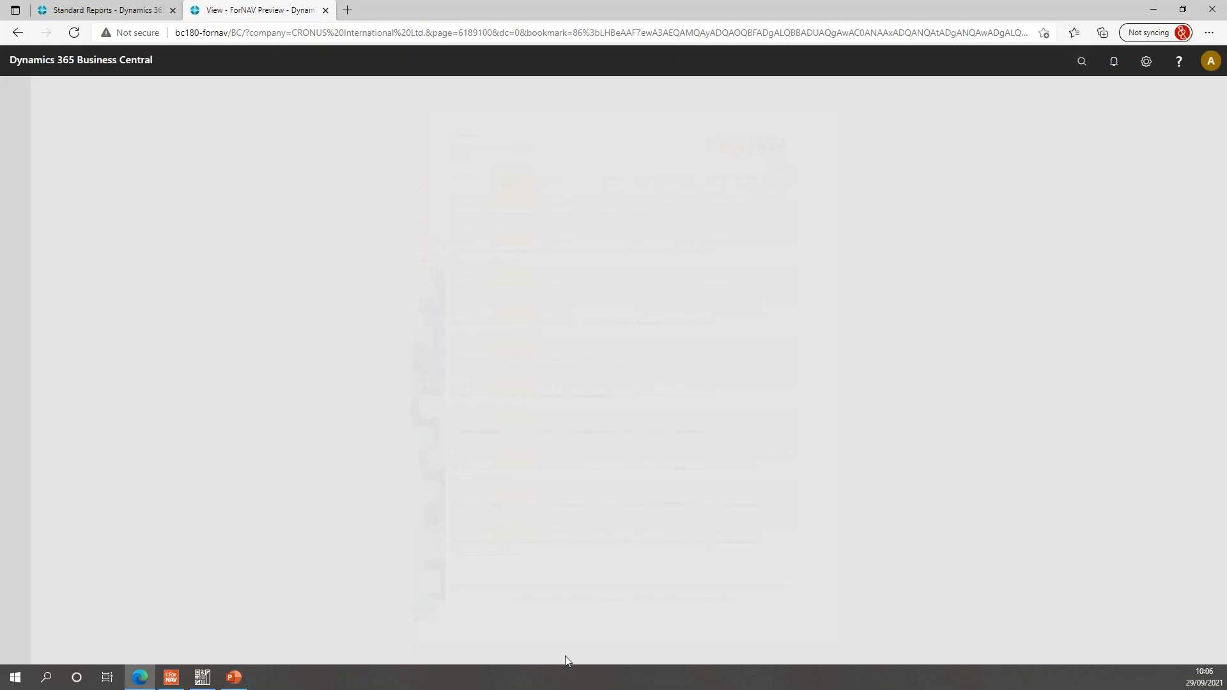
left_click(594, 614)
scroll(620, 435, "down", 5)
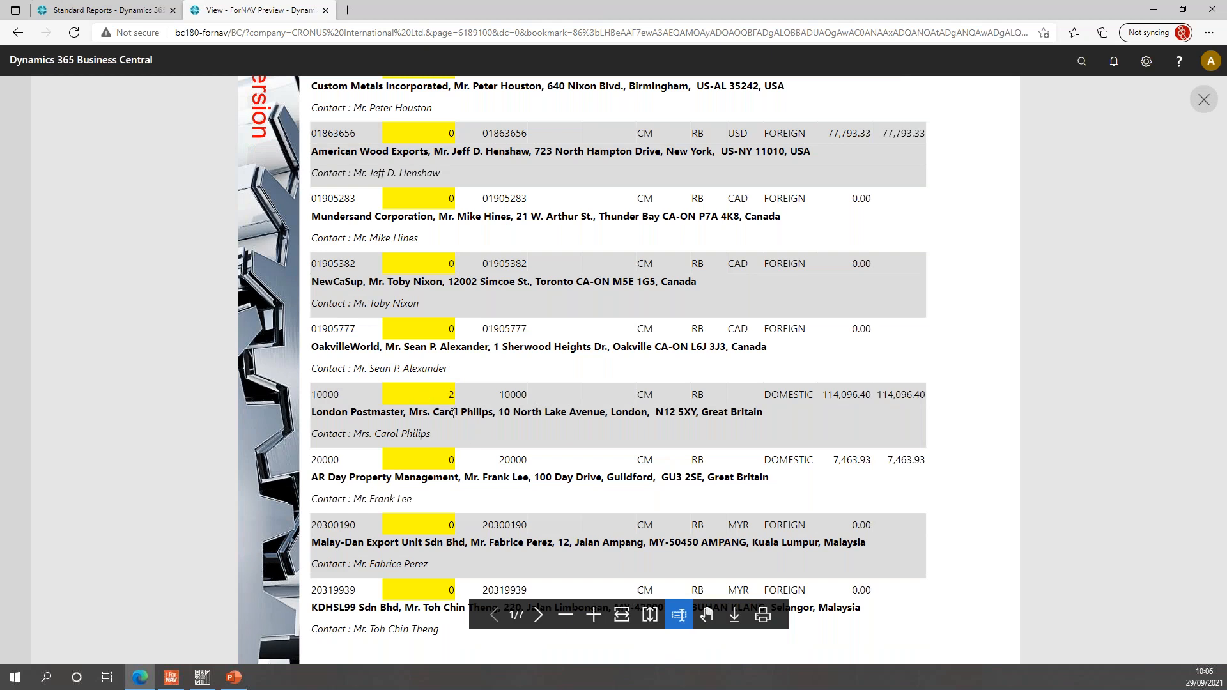
Step: Check the portal count on the enlarged last preview page, close the preview and switch back to the Reports ForNAV designer
left_click(539, 615)
left_click(538, 615)
left_click(539, 615)
left_click(539, 614)
left_click(538, 615)
left_click(539, 615)
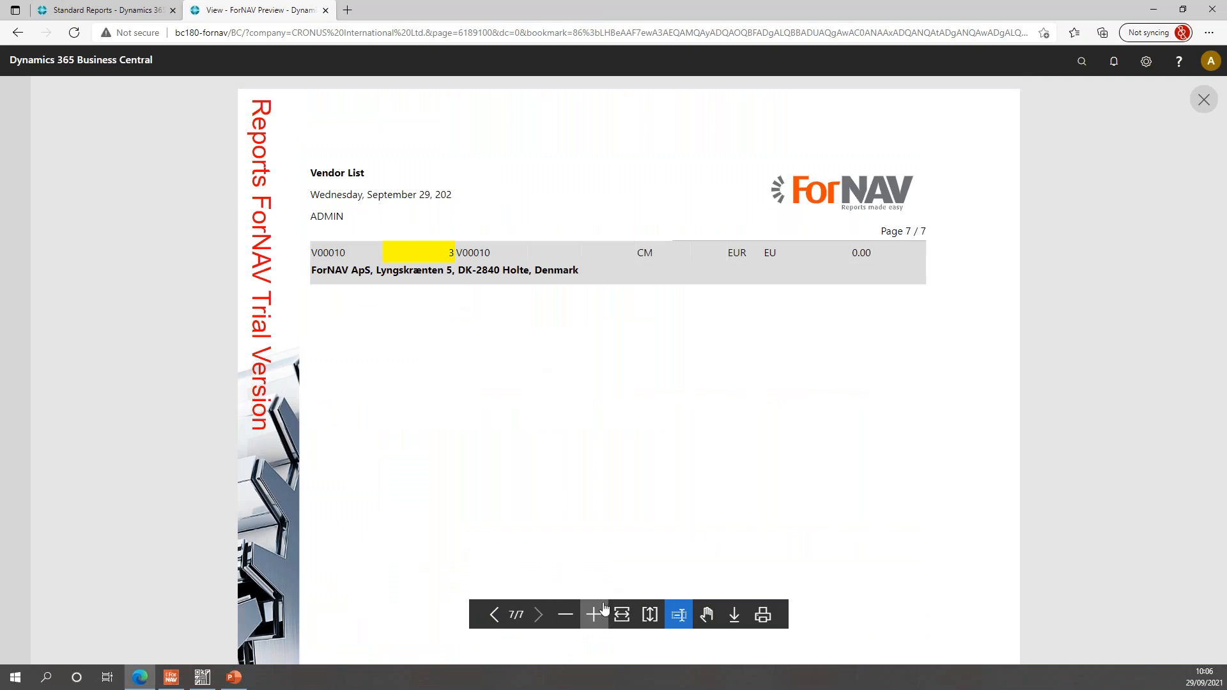
left_click(604, 610)
scroll(549, 460, "up", 1)
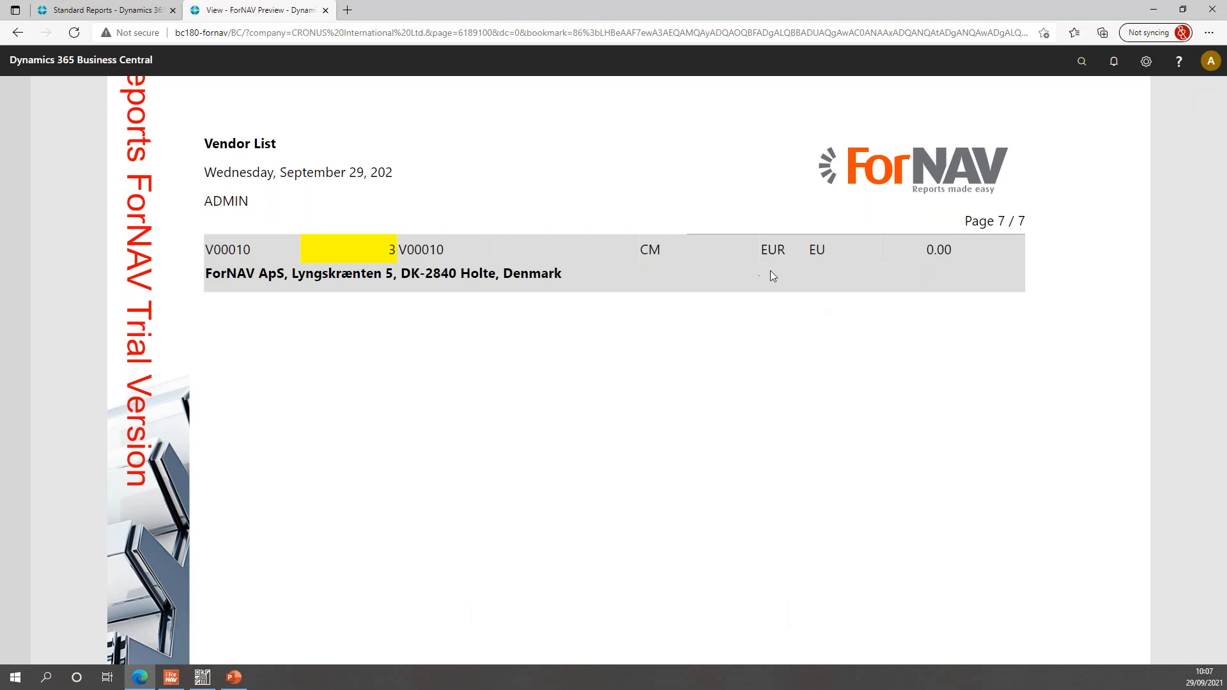
key("ctrl+w")
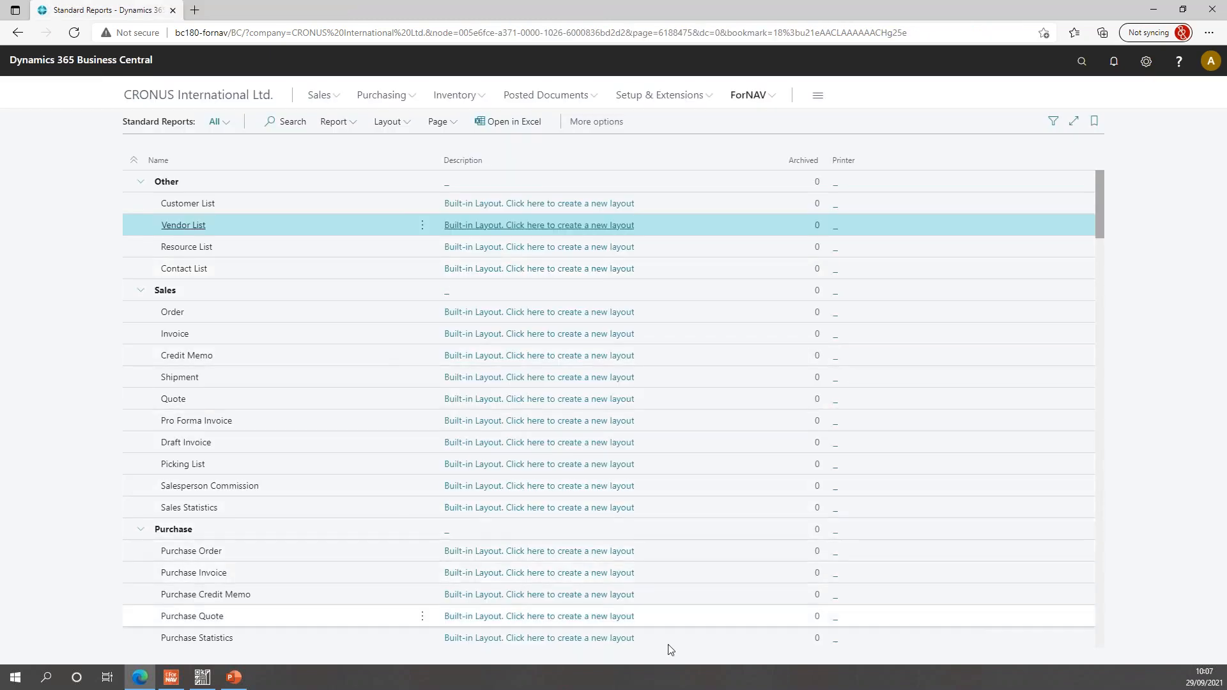
left_click(182, 677)
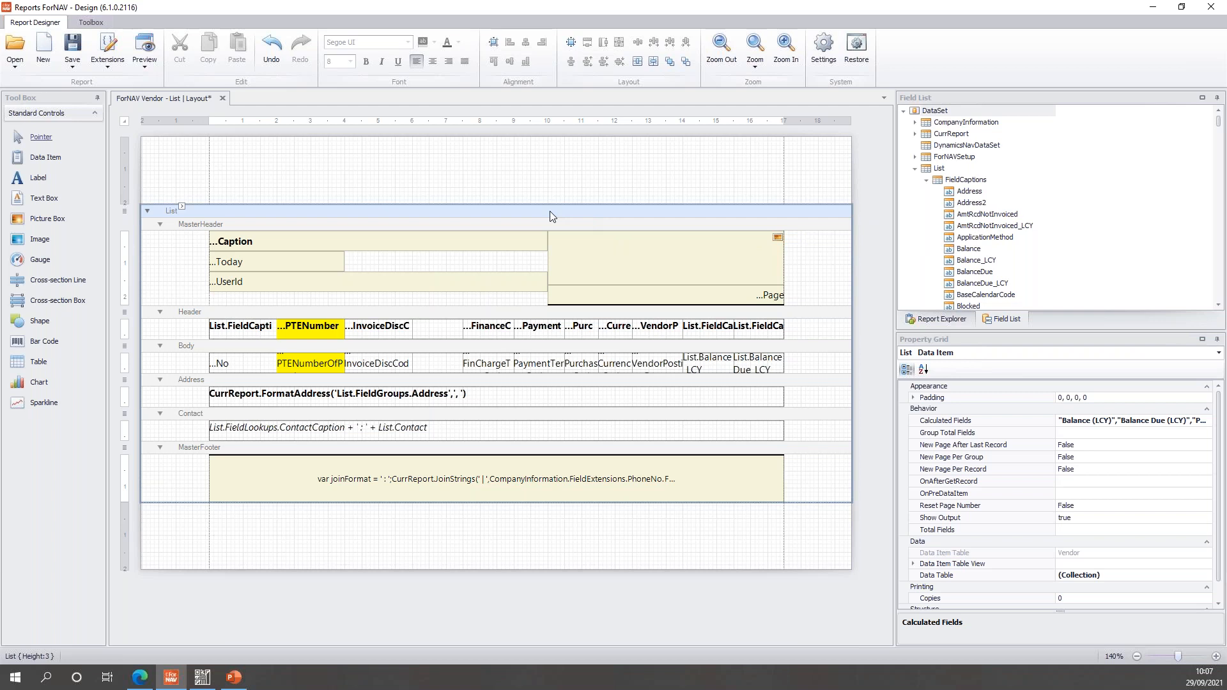
Step: Add a Where condition to the List data item's table view: PTE Number Of Portals, type Filter, value >0
left_click(1135, 565)
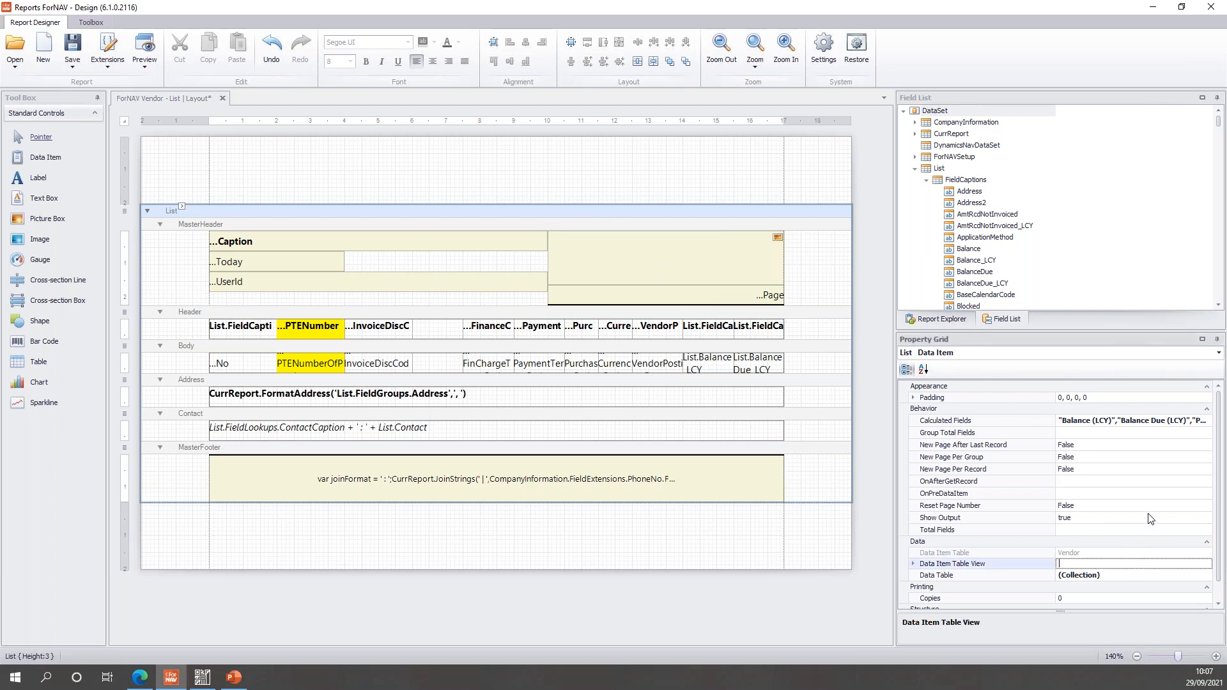
scroll(1218, 508, "down", 2)
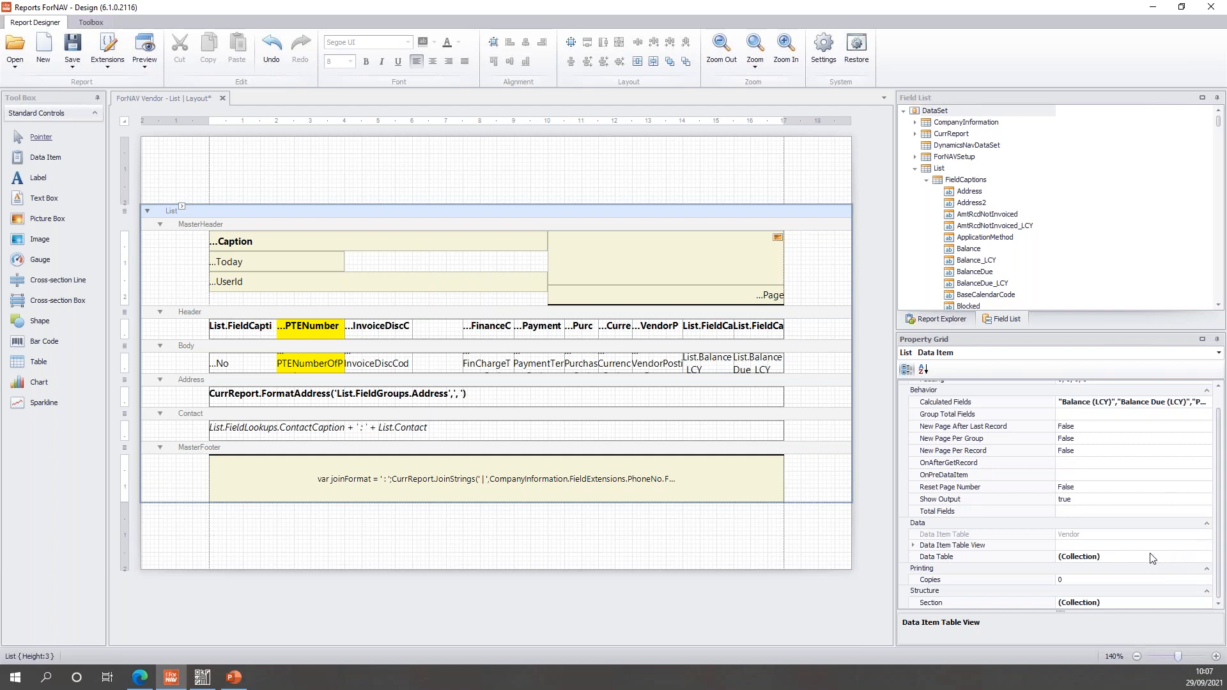
left_click(912, 547)
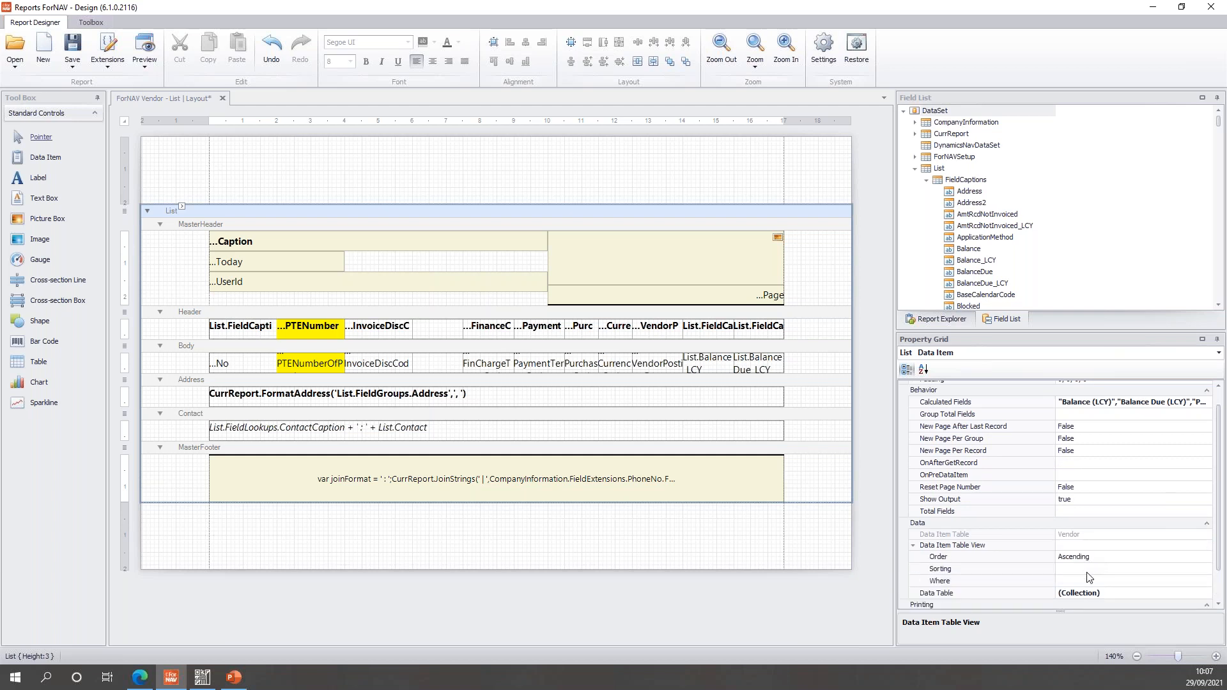
left_click(1090, 580)
left_click(1206, 581)
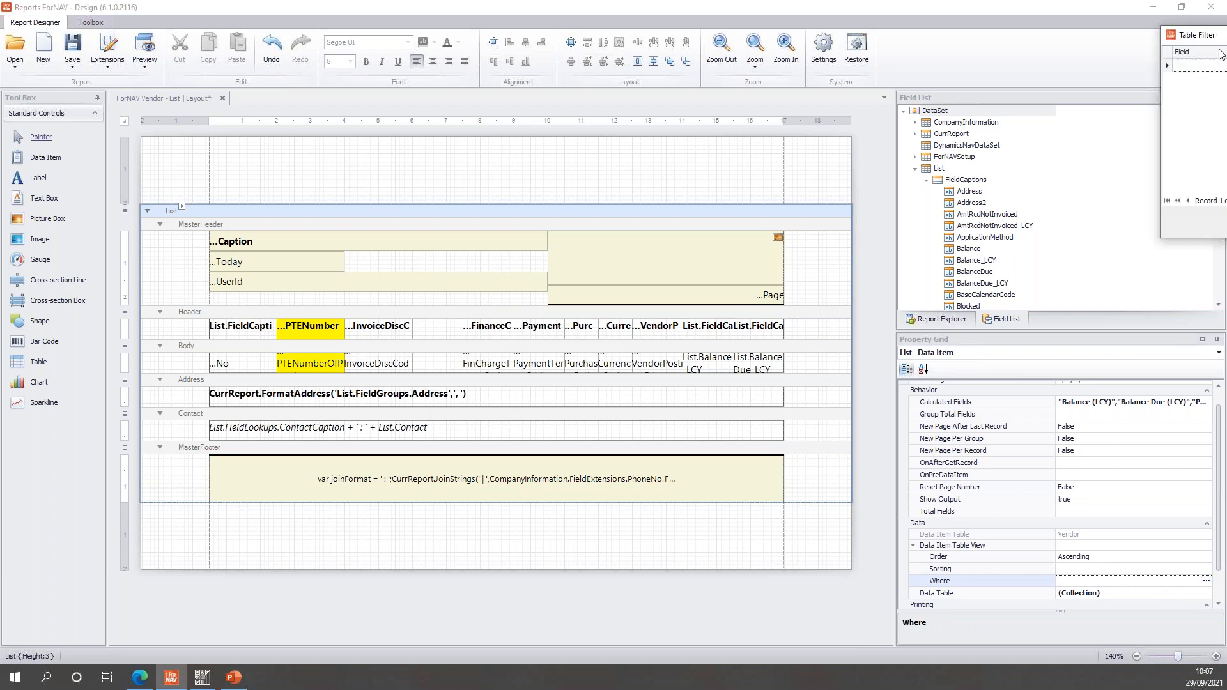
left_click(668, 98)
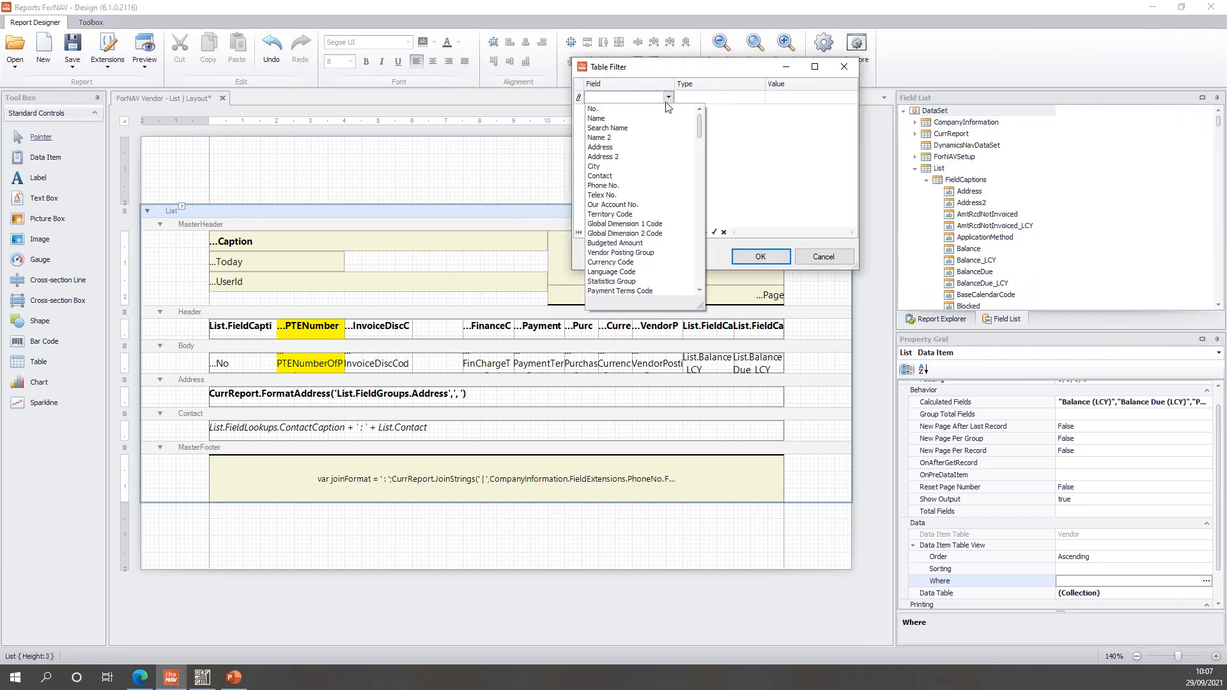
type("PTE Number Of Portals")
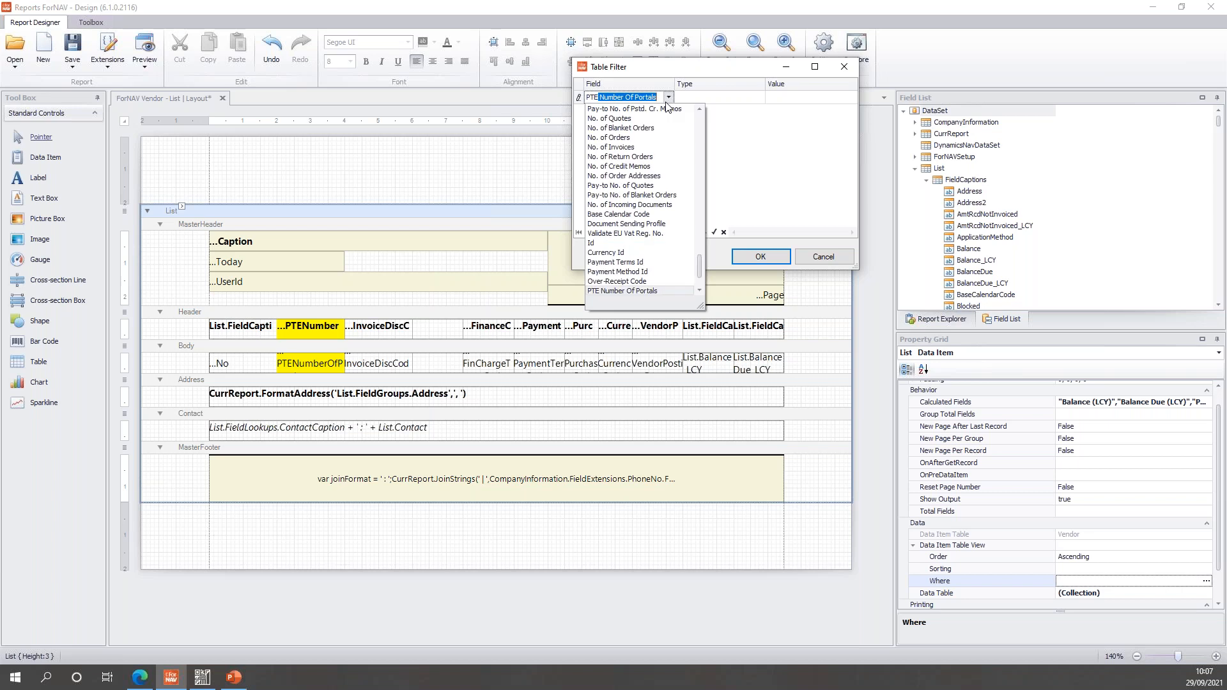
key("Return")
left_click(716, 101)
left_click(723, 119)
left_click(812, 99)
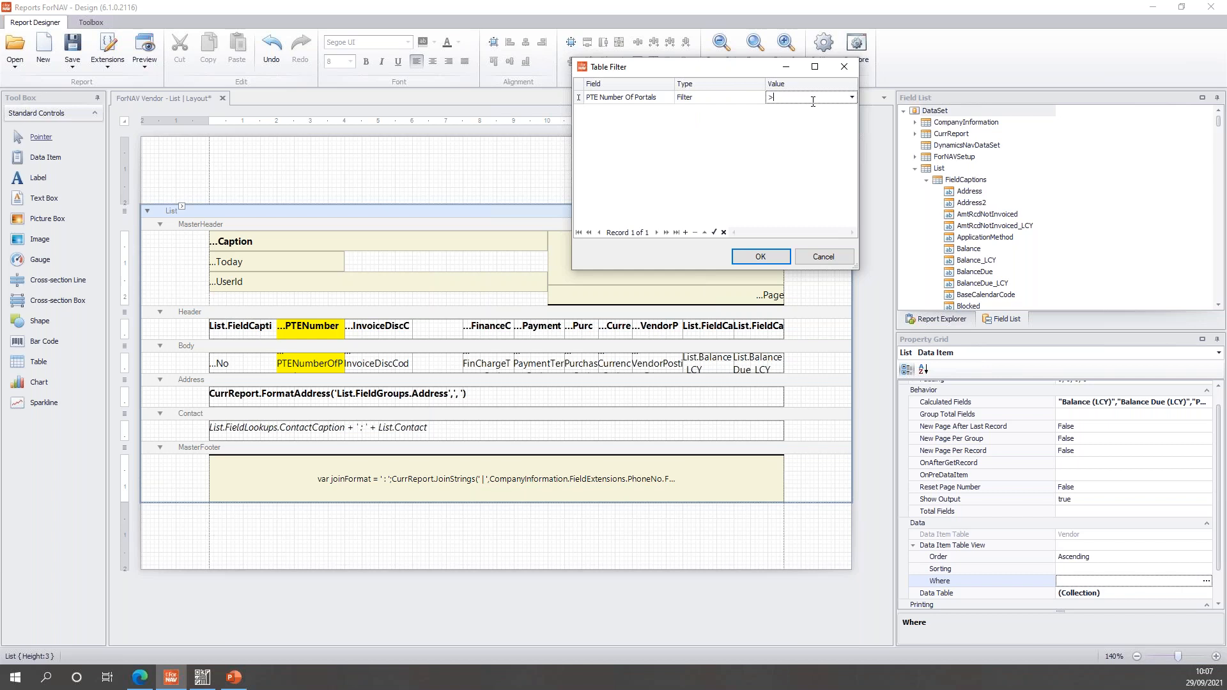
left_click(832, 139)
left_click(752, 258)
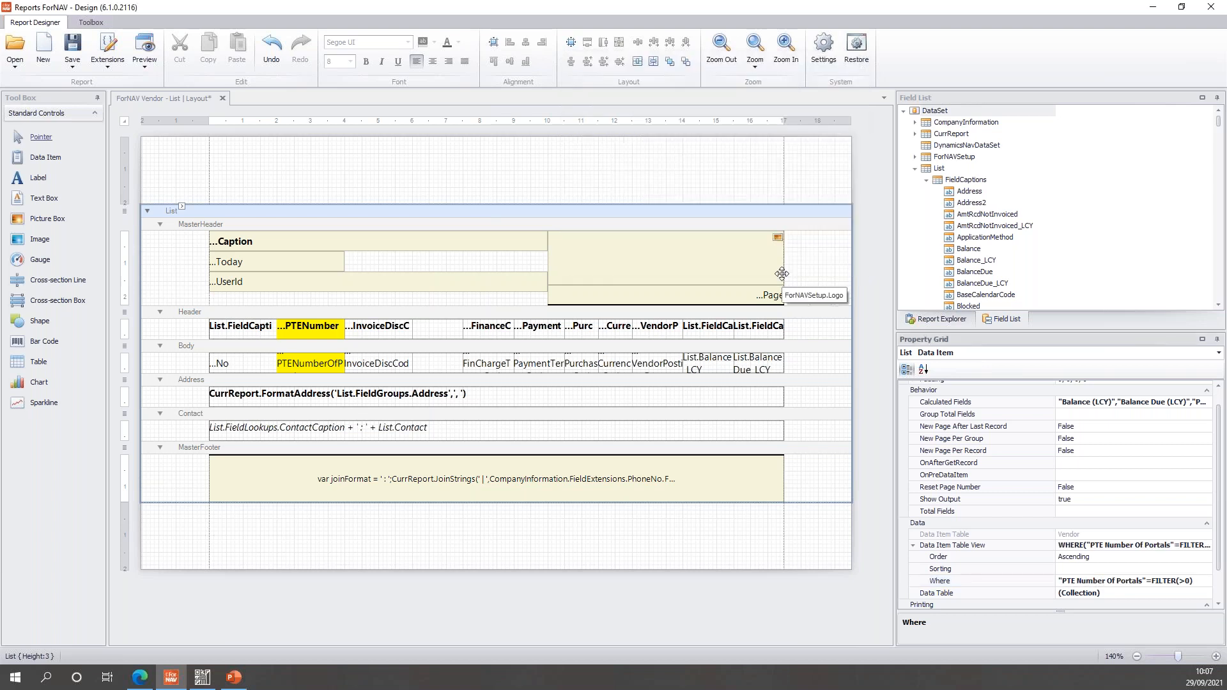
Step: Preview the Vendor List report with the new table filter, examine the vendors on the enlarged page and close the preview
left_click(141, 43)
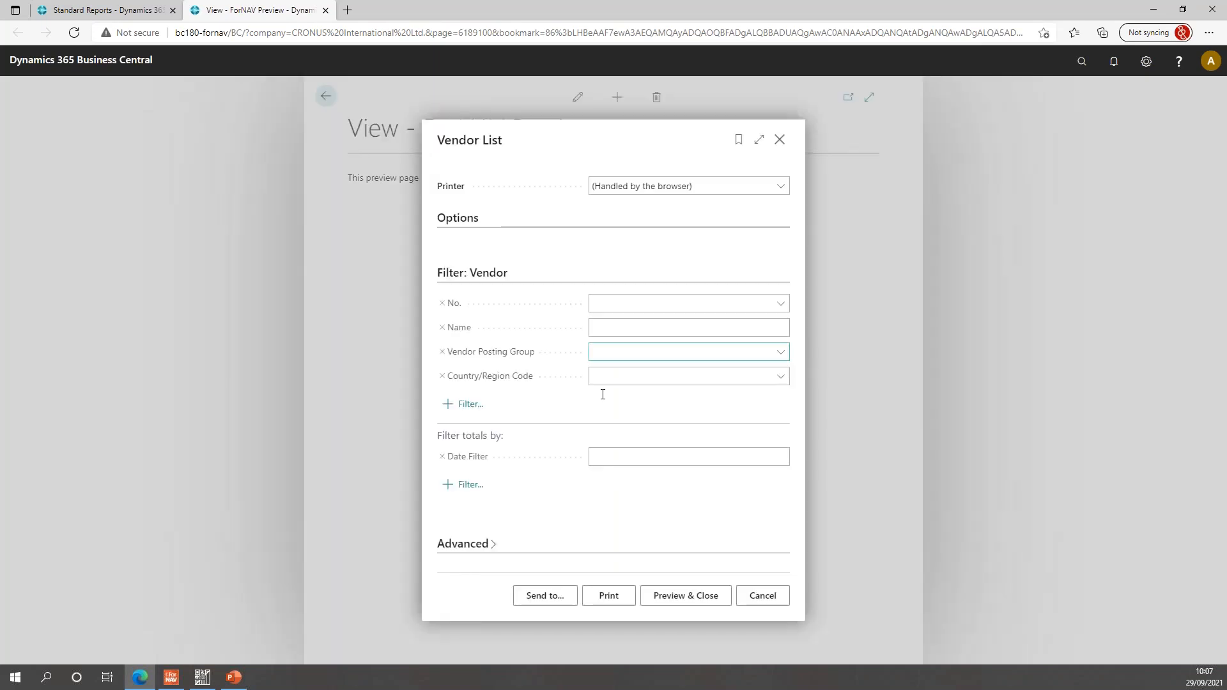
left_click(703, 596)
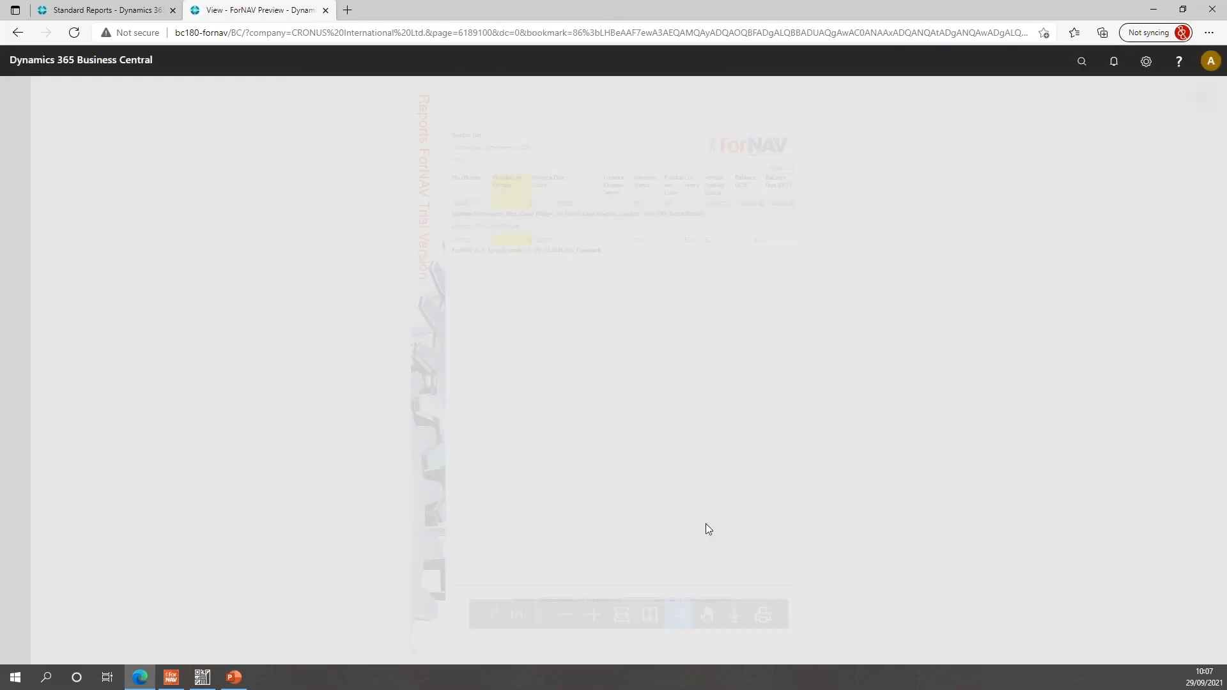
left_click(594, 615)
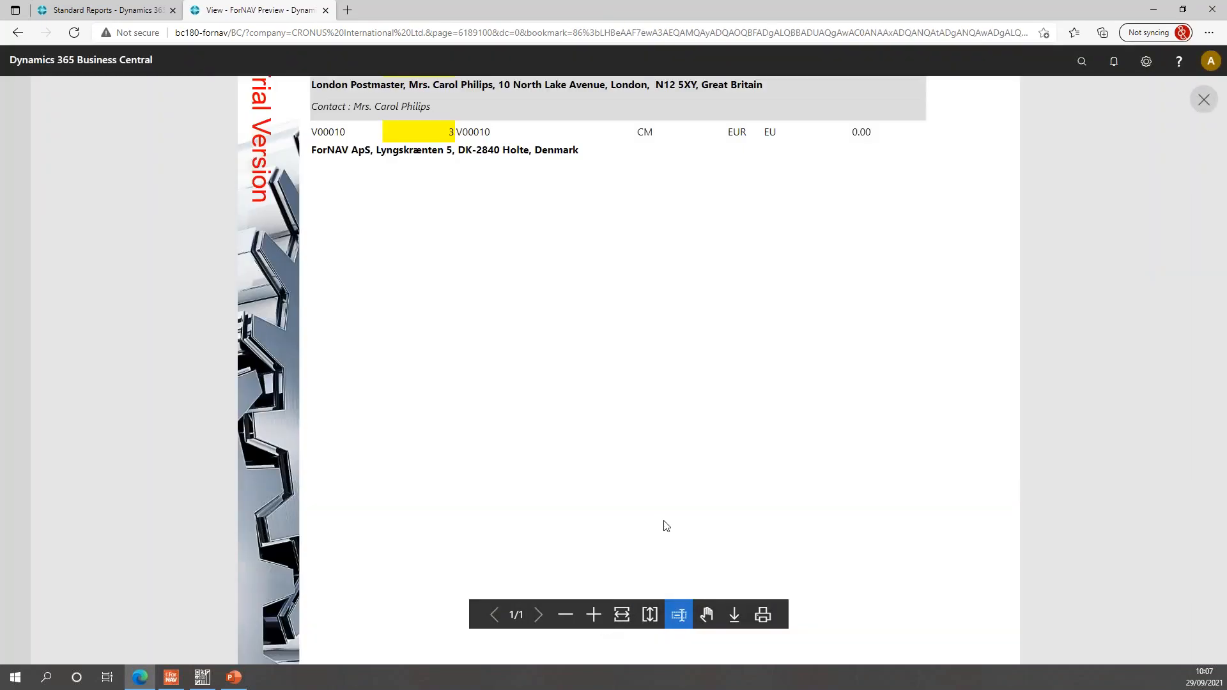
scroll(668, 524, "up", 3)
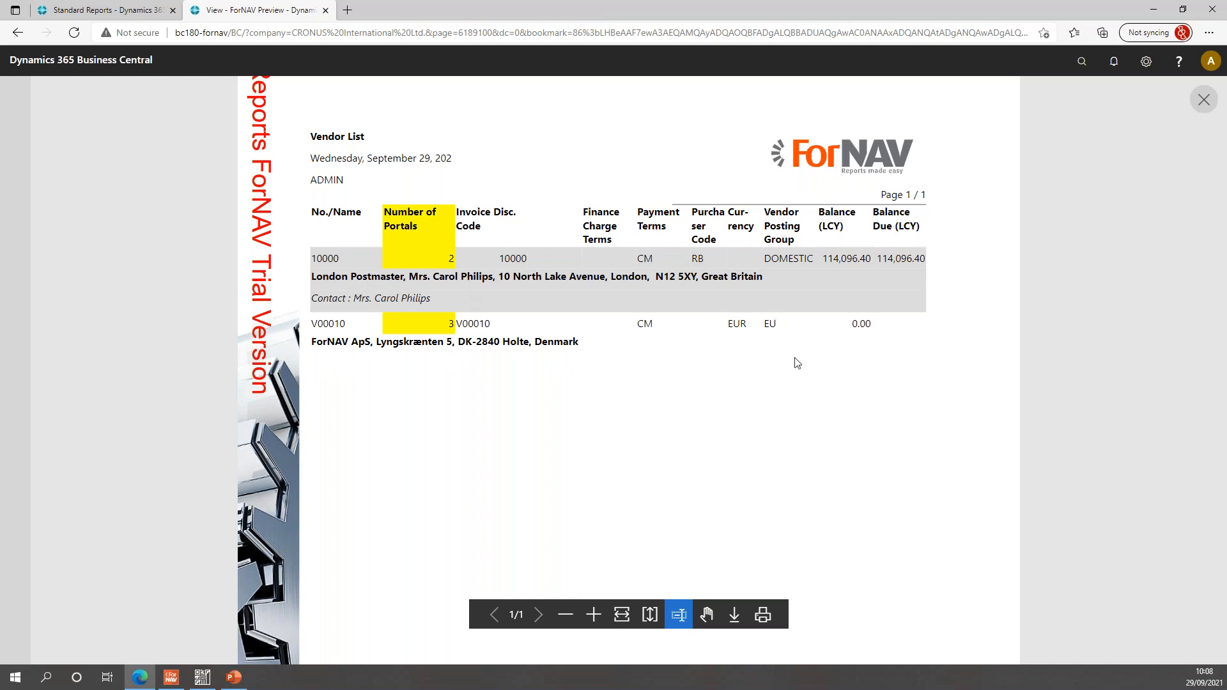
key("ctrl+w")
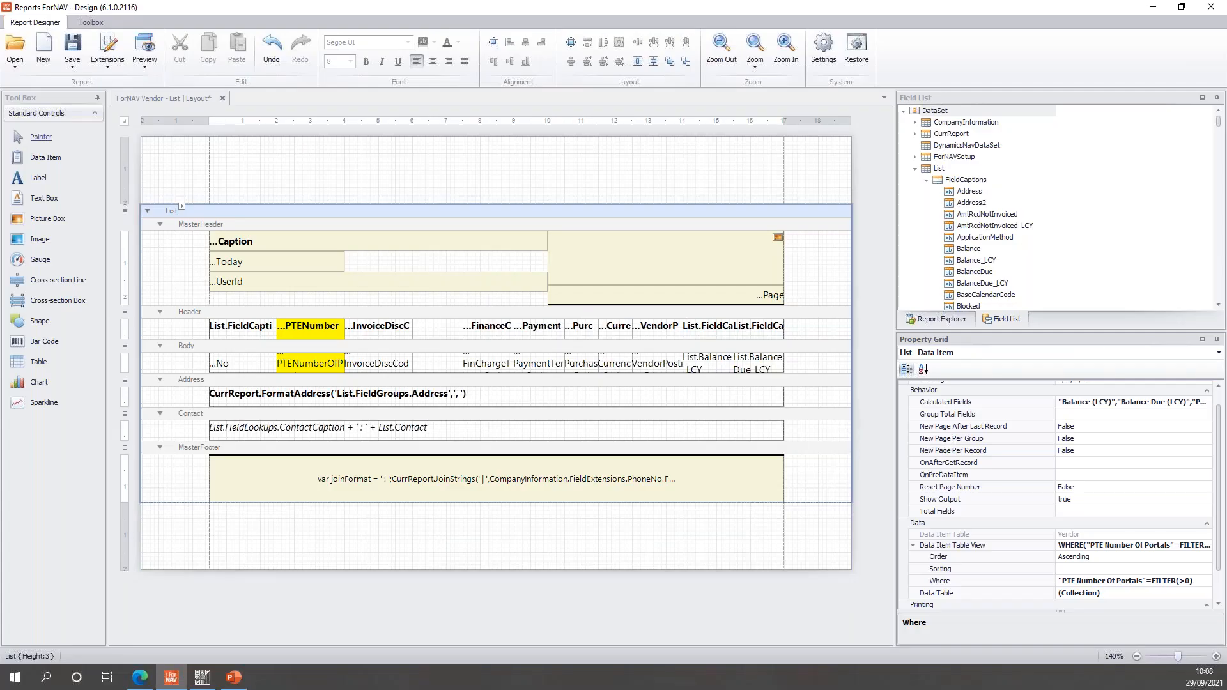
Step: Add a data item inside the List data item and choose PTE Vendor Portal as its table
left_click(865, 378)
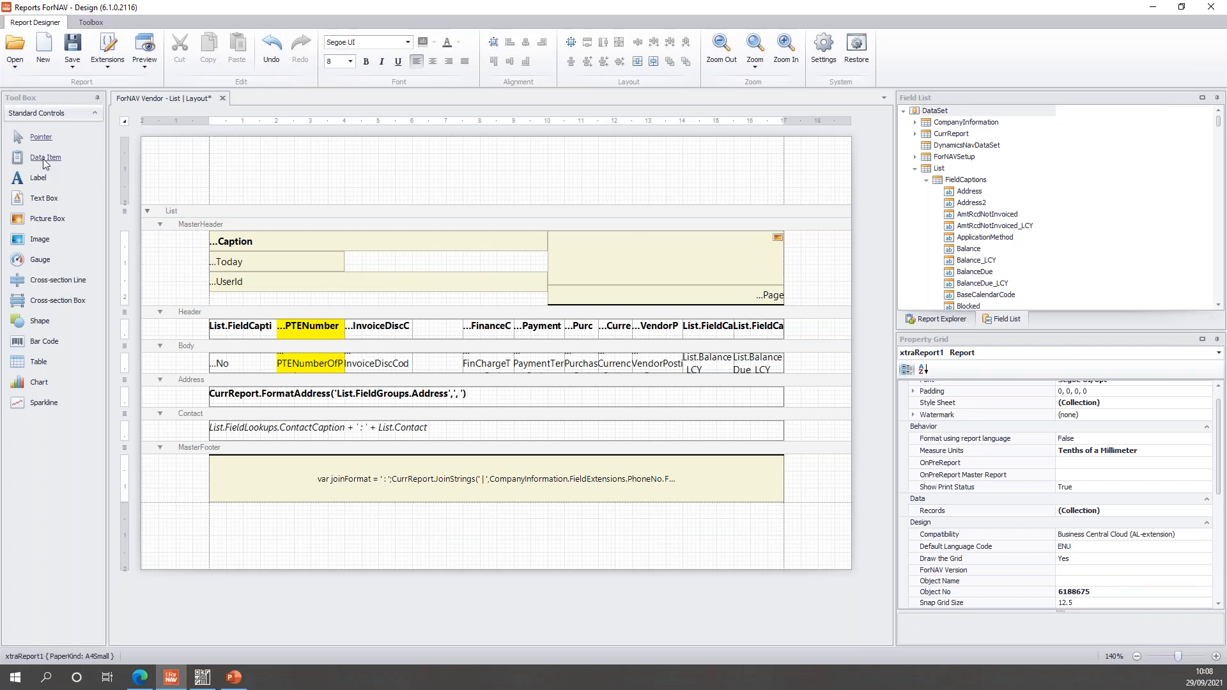
left_click_drag(46, 159, 315, 213)
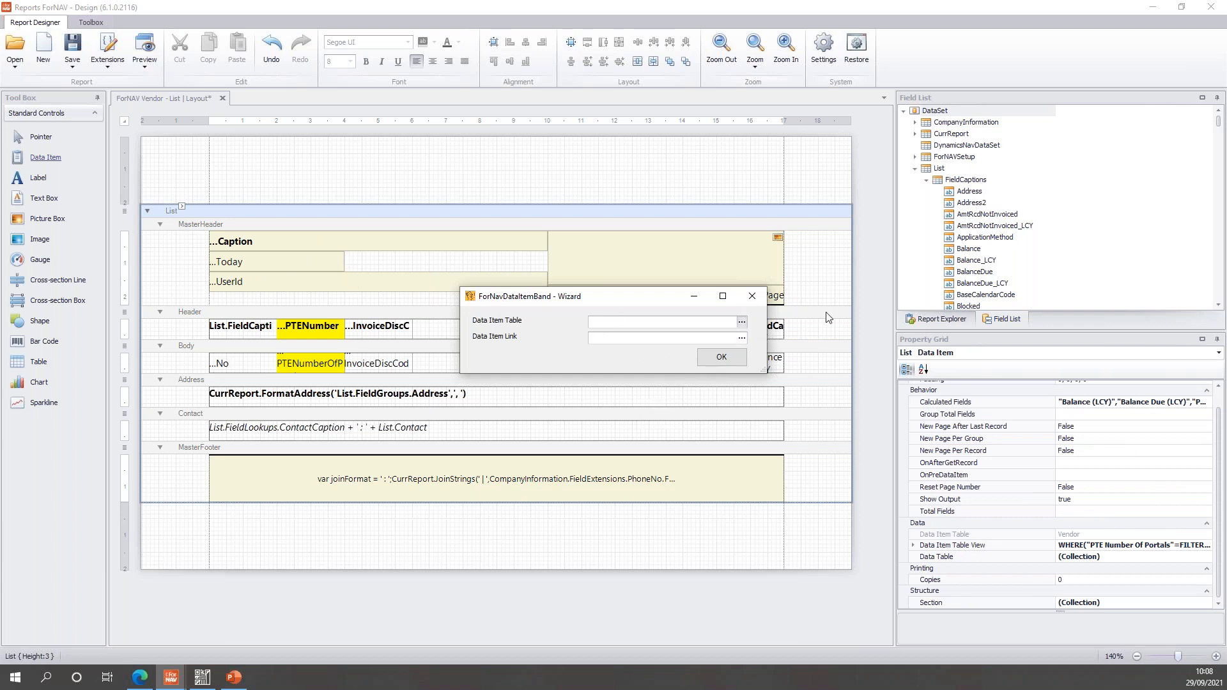
left_click_drag(1226, 57, 726, 68)
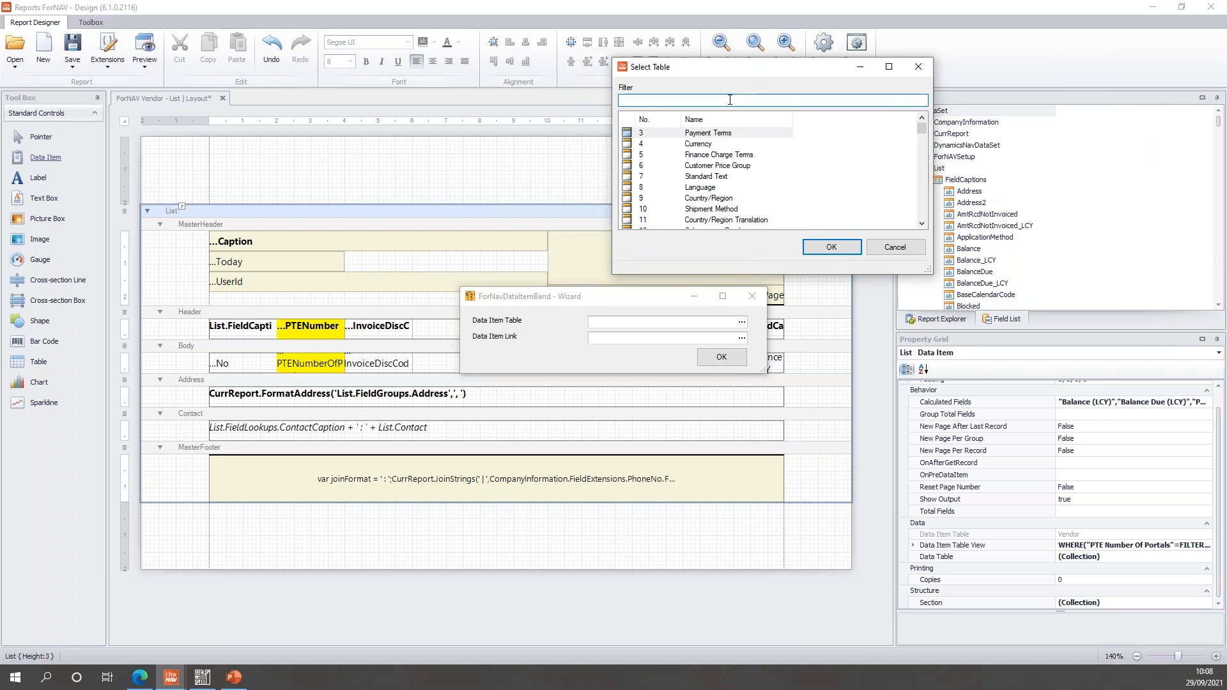
type("pte")
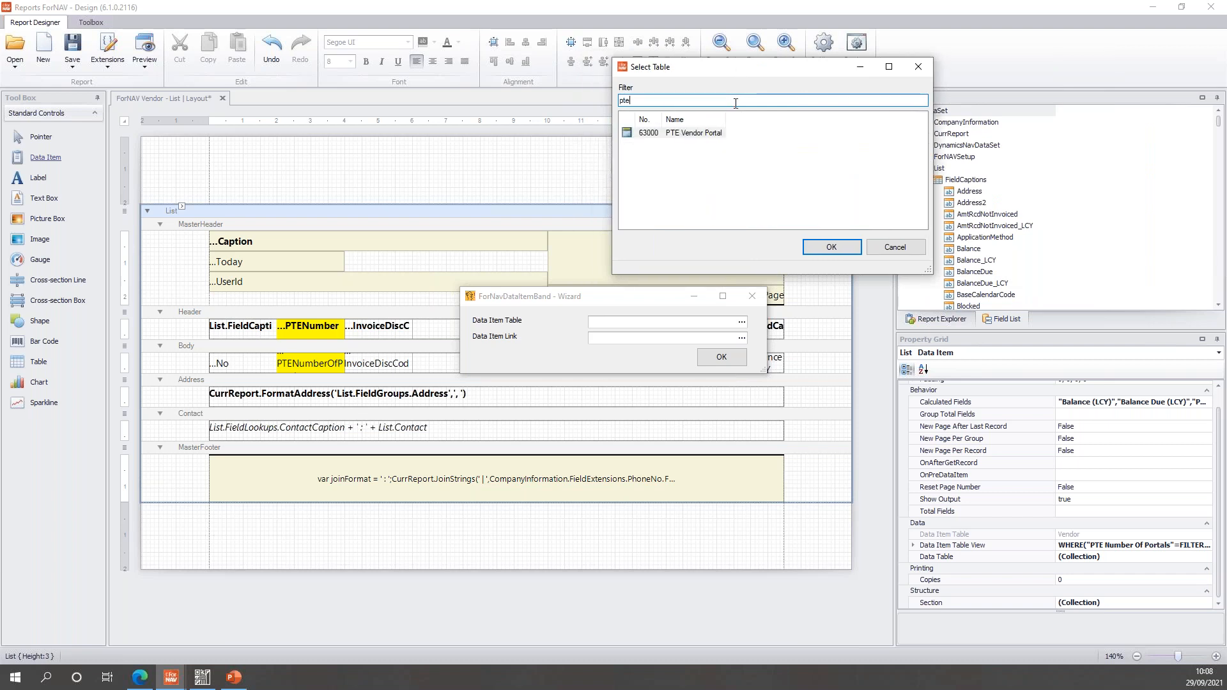
left_click(711, 136)
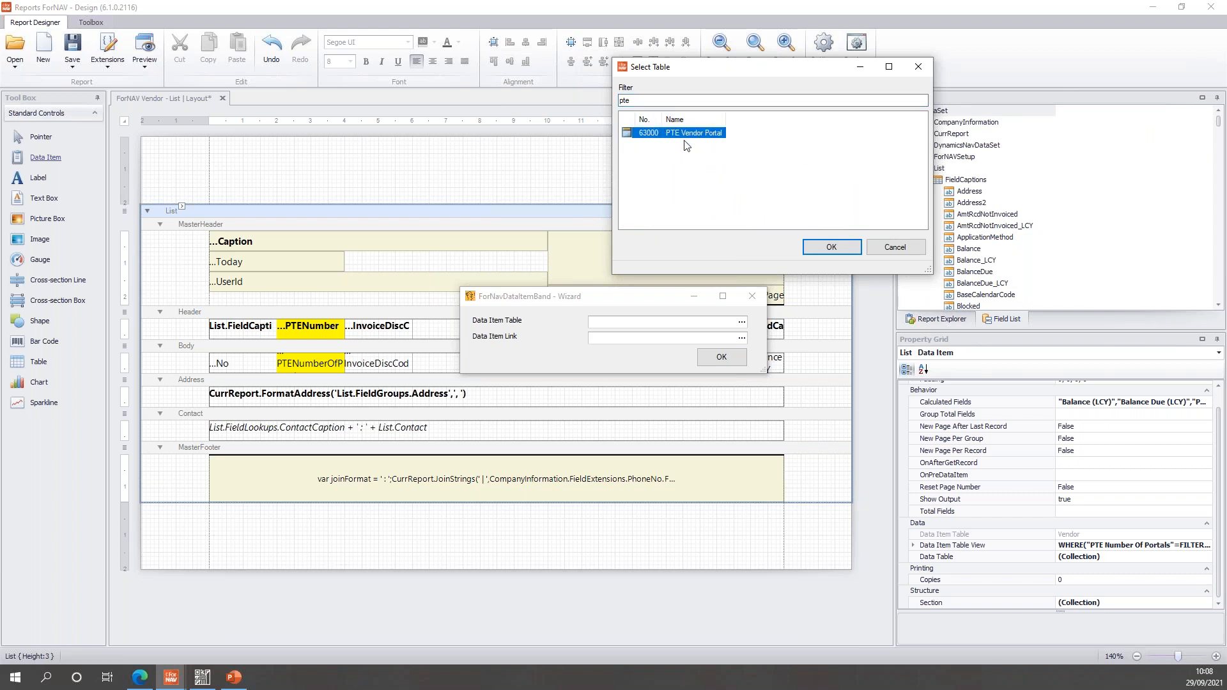
left_click(822, 249)
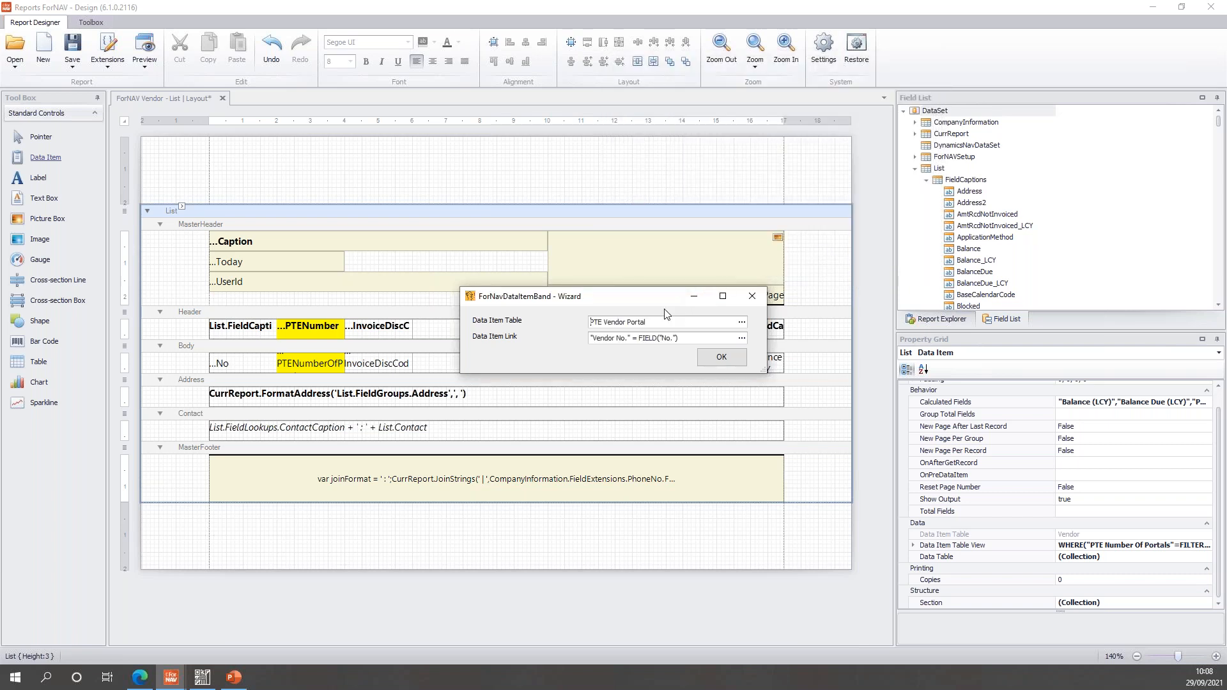
Step: Review the data item link between Vendor No. of PTE Vendor Portal and No. of Vendor, and accept the new data item
left_click_drag(655, 304, 651, 287)
left_click(698, 321)
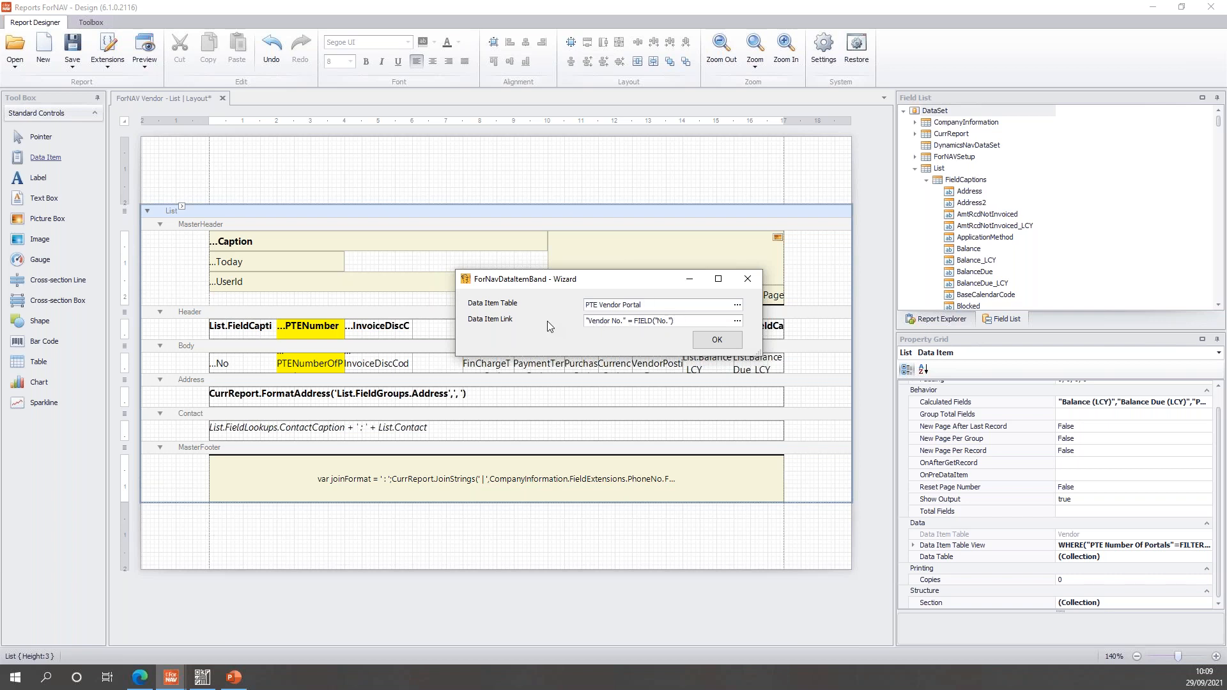
left_click(738, 322)
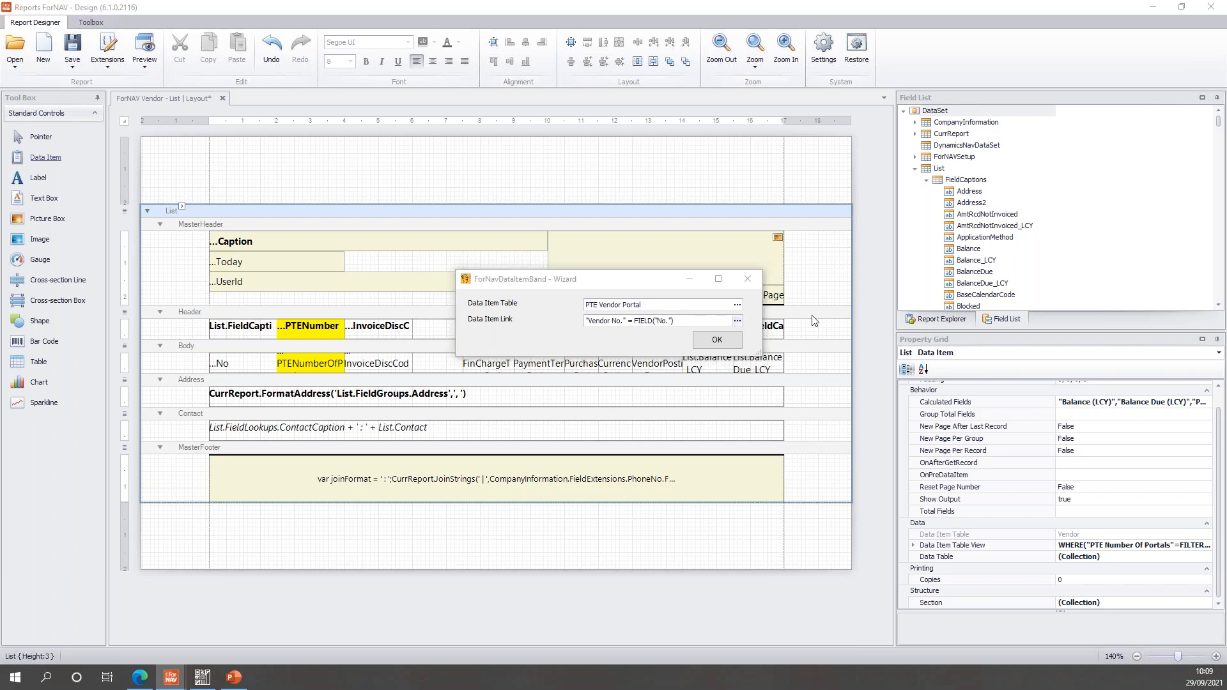
left_click_drag(891, 72, 537, 77)
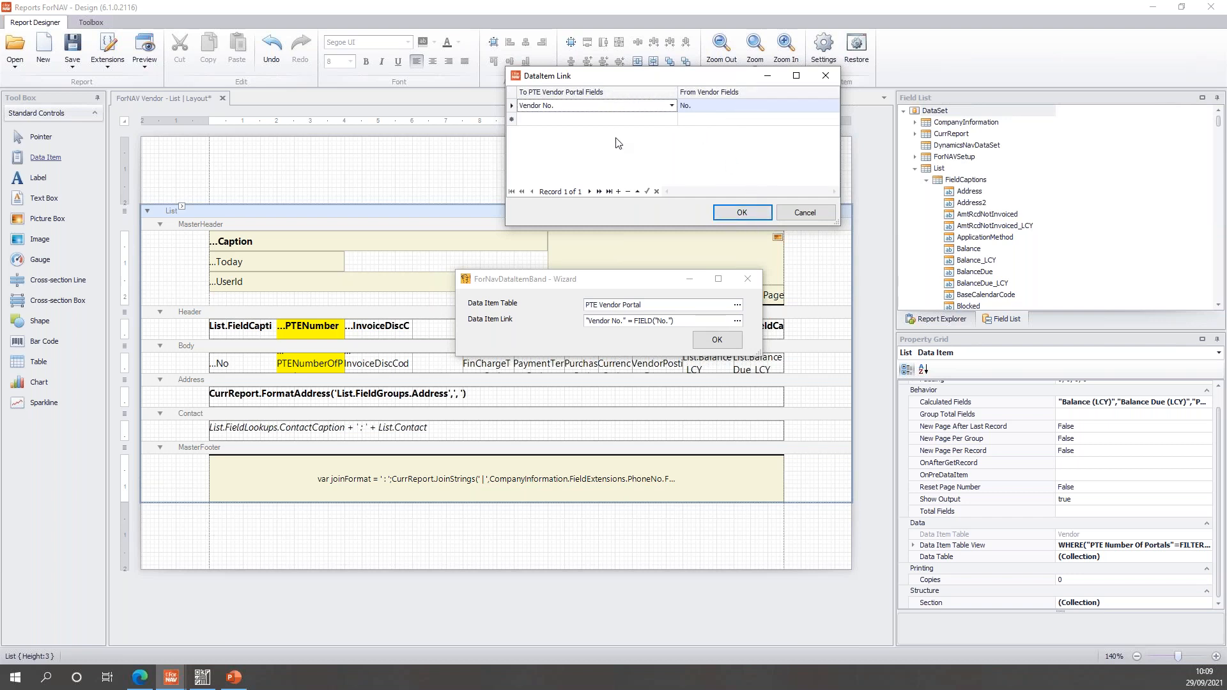
left_click(740, 213)
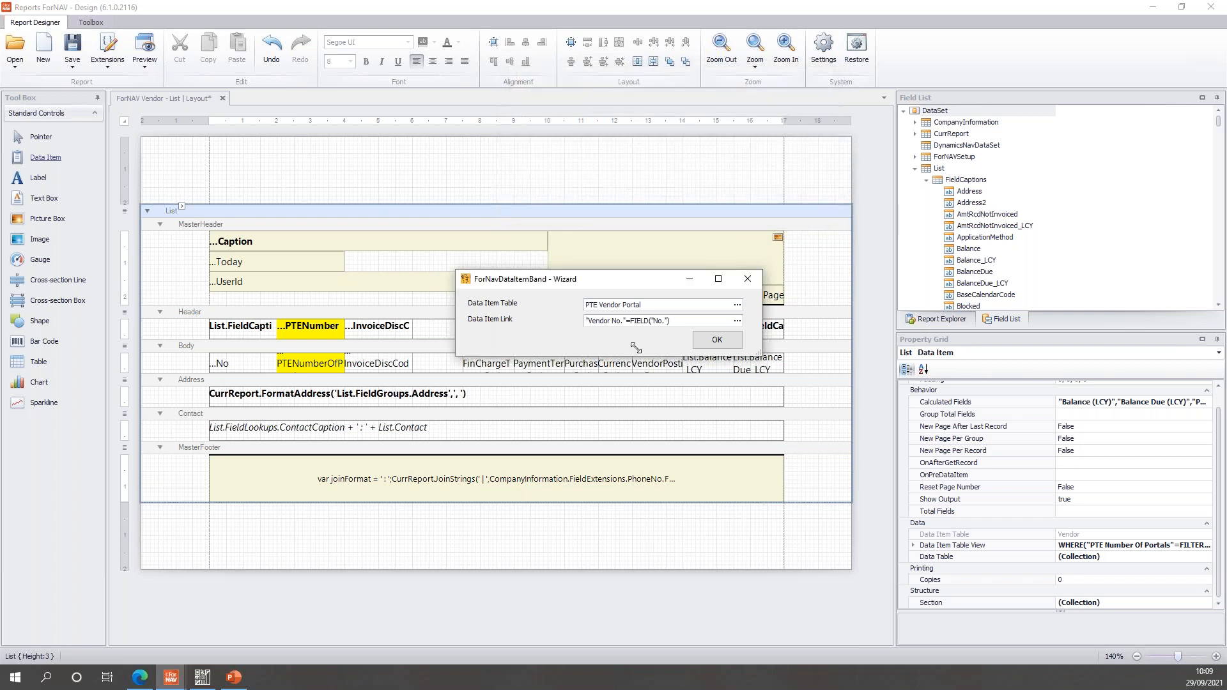
left_click(707, 342)
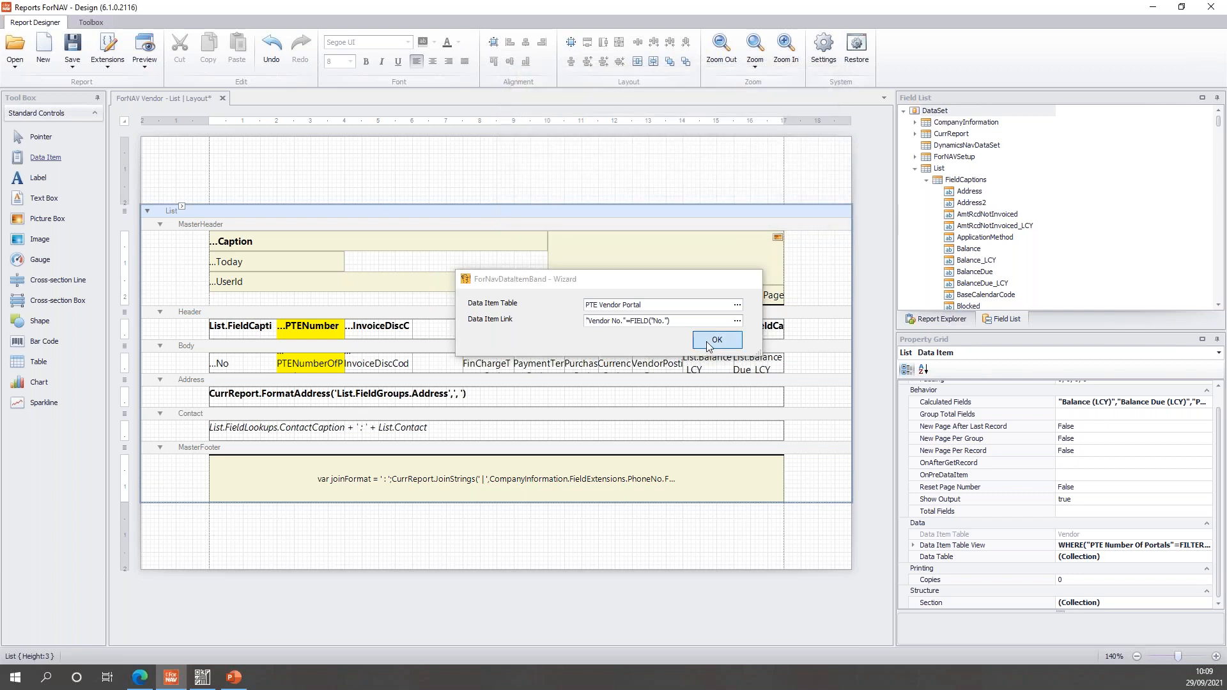
Step: Insert a Header section and a Body section into the PTEVendorPortal data item
right_click(425, 450)
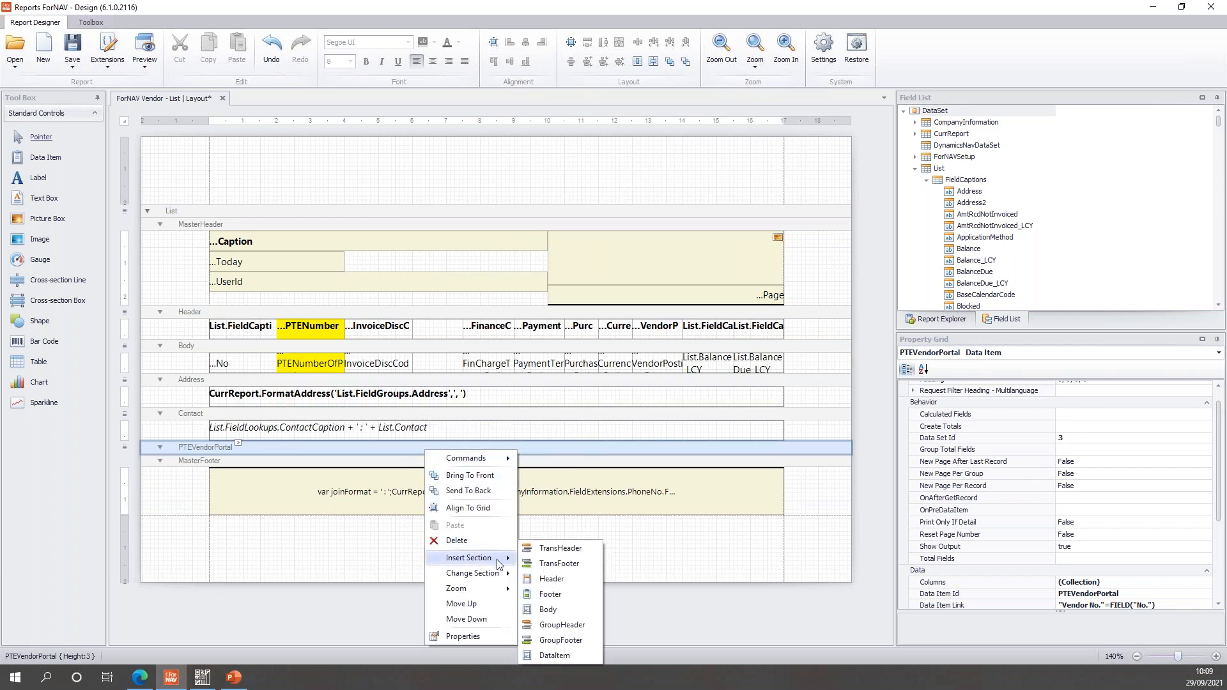
left_click(568, 578)
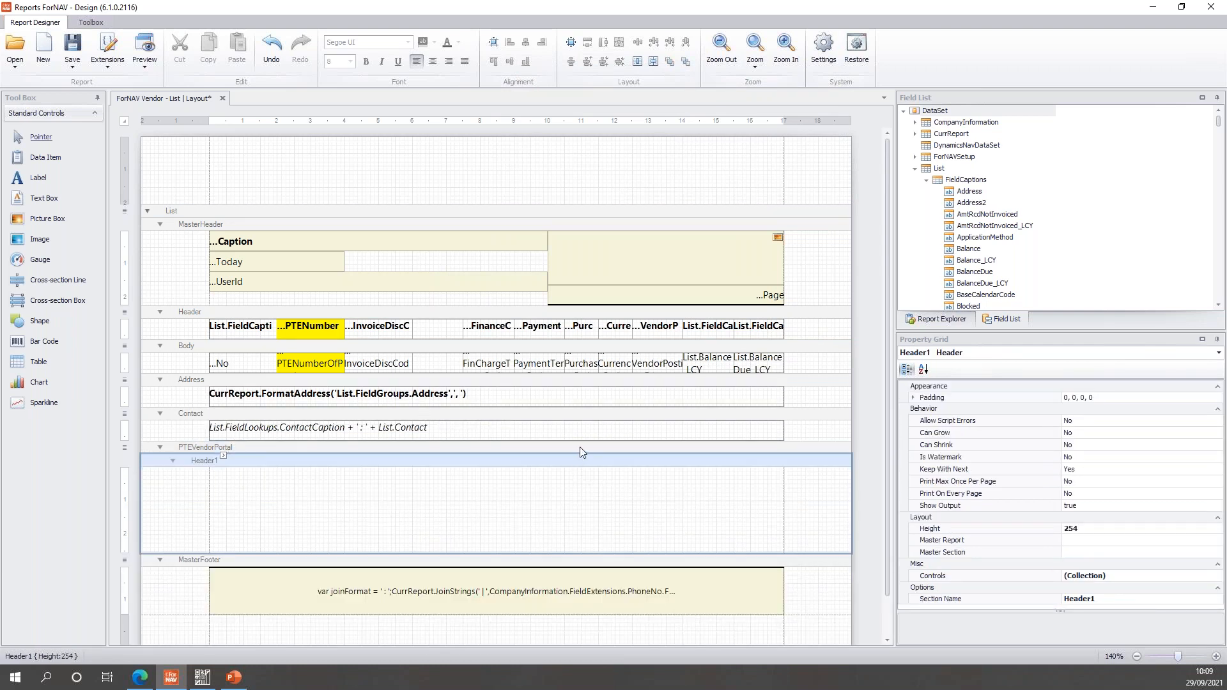
right_click(580, 447)
mouse_move(662, 558)
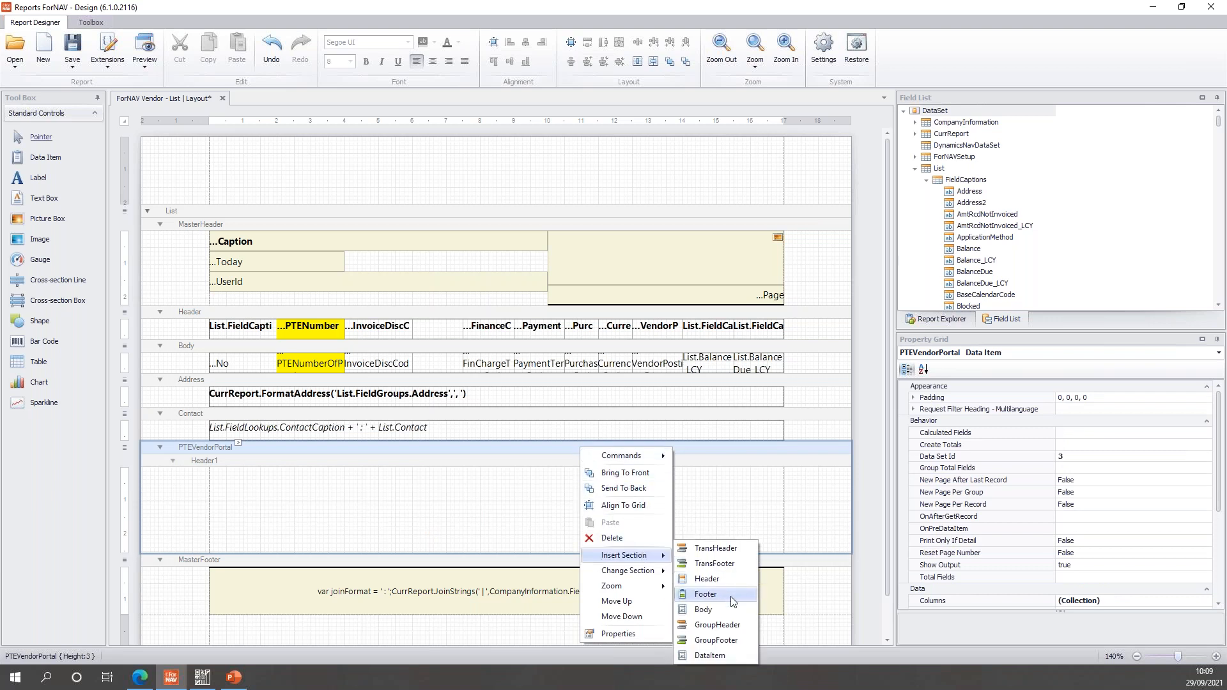
left_click(703, 609)
scroll(803, 453, "down", 1)
scroll(803, 453, "down", 1)
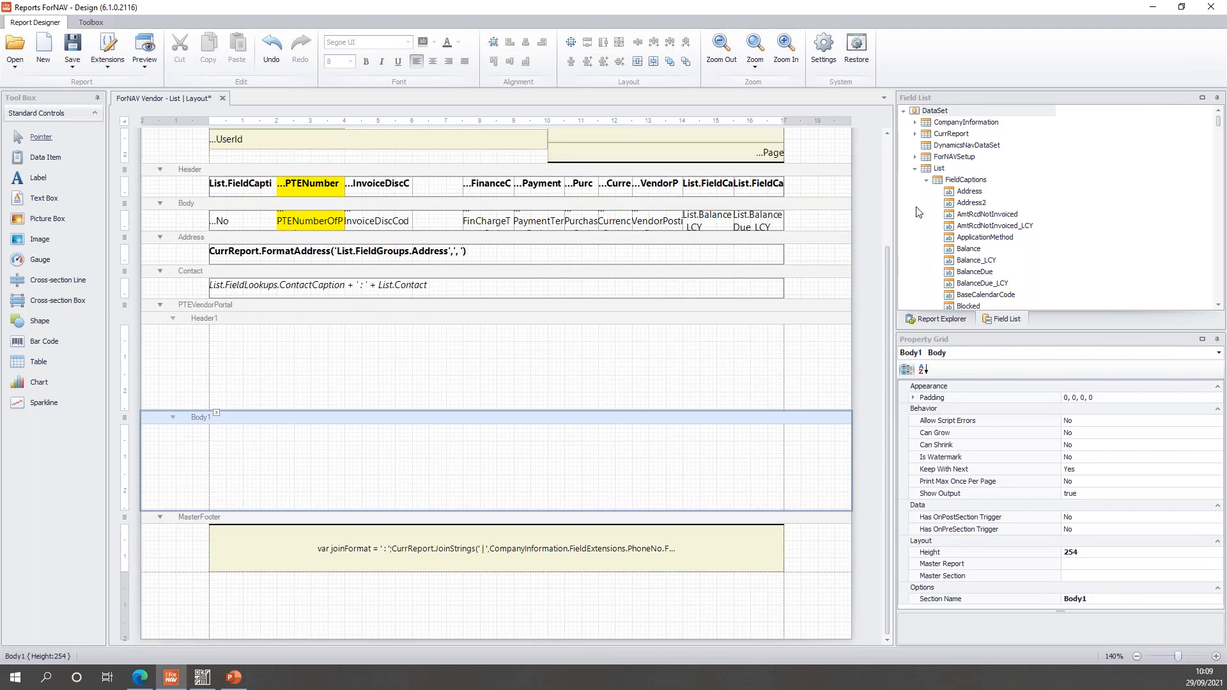
Step: Place PTEVendorPortal's Name and URL field captions in Header1 and shrink the section to the height of their table
left_click(915, 170)
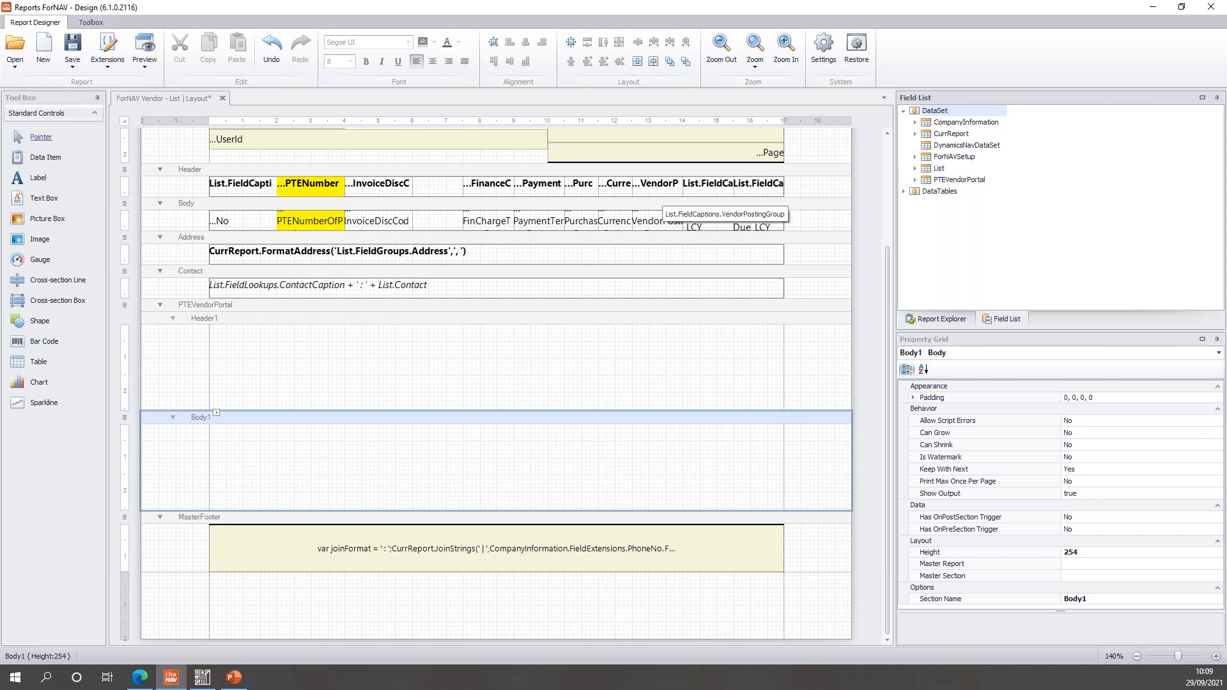
left_click(594, 299)
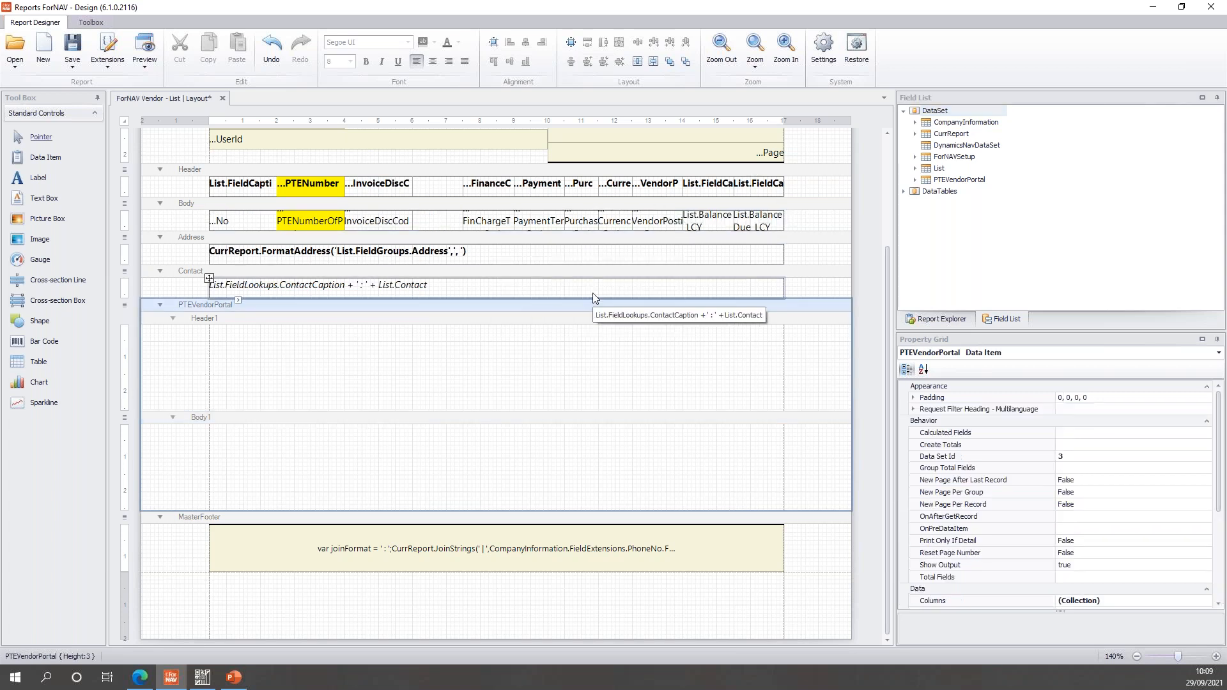
left_click(965, 179)
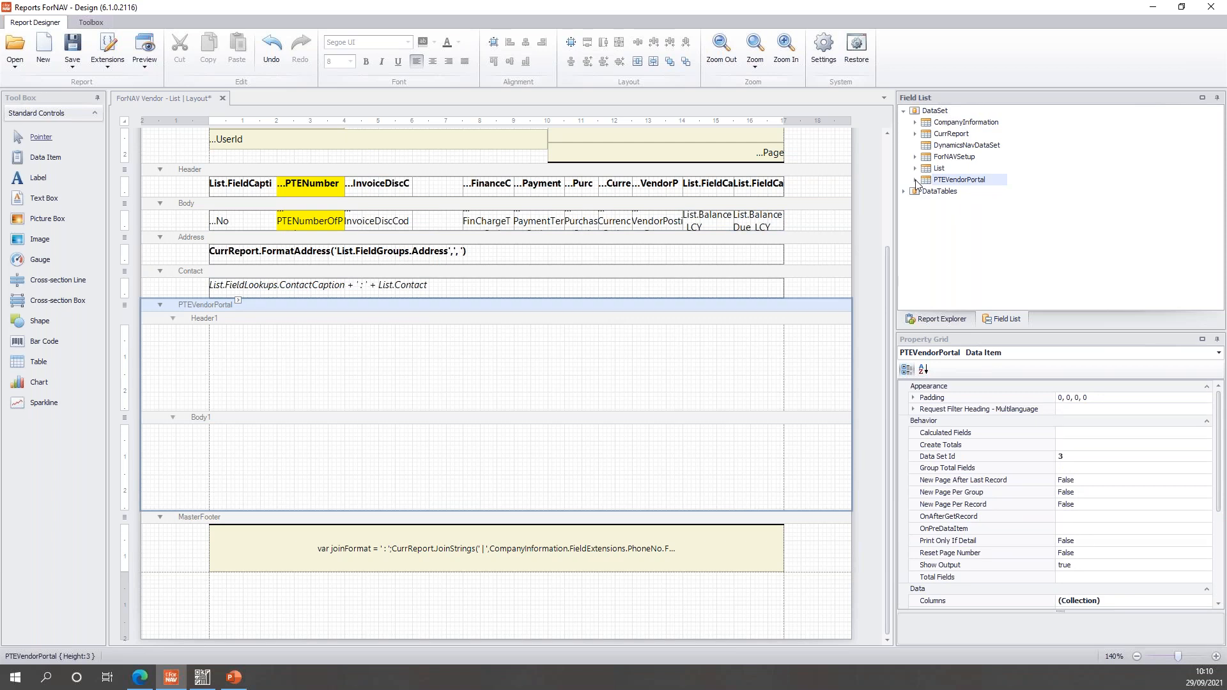
left_click(915, 181)
left_click(957, 192)
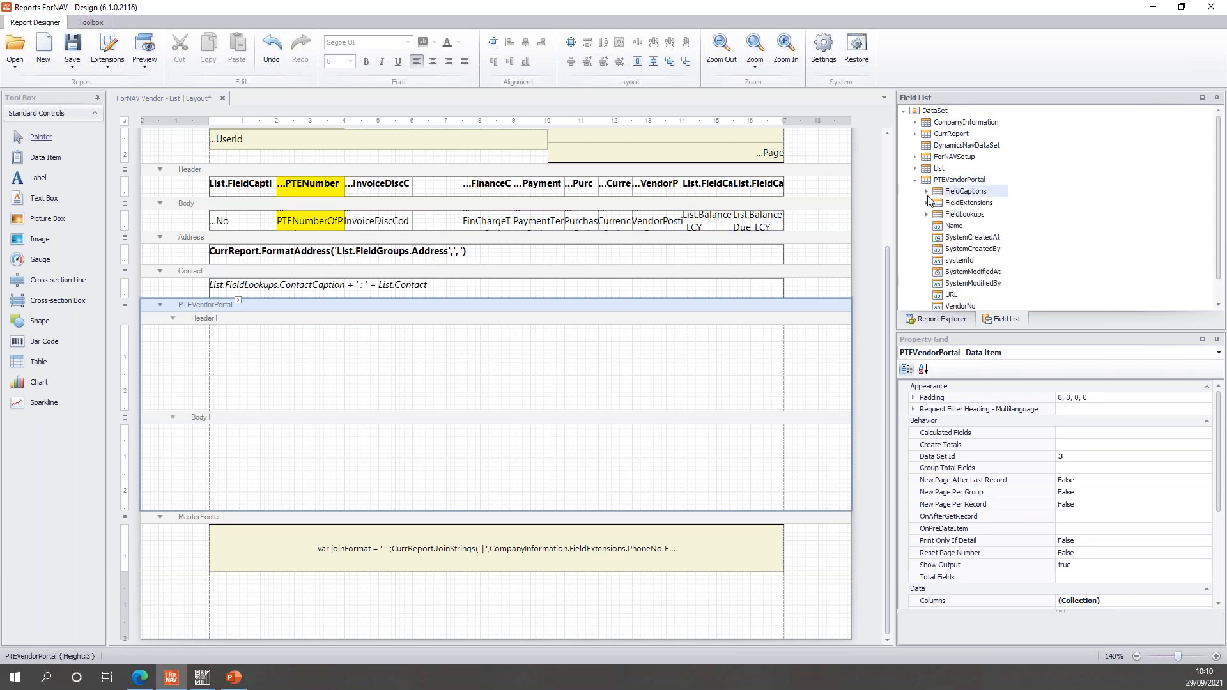
left_click(927, 193)
left_click(967, 204)
left_click(964, 272, "ctrl")
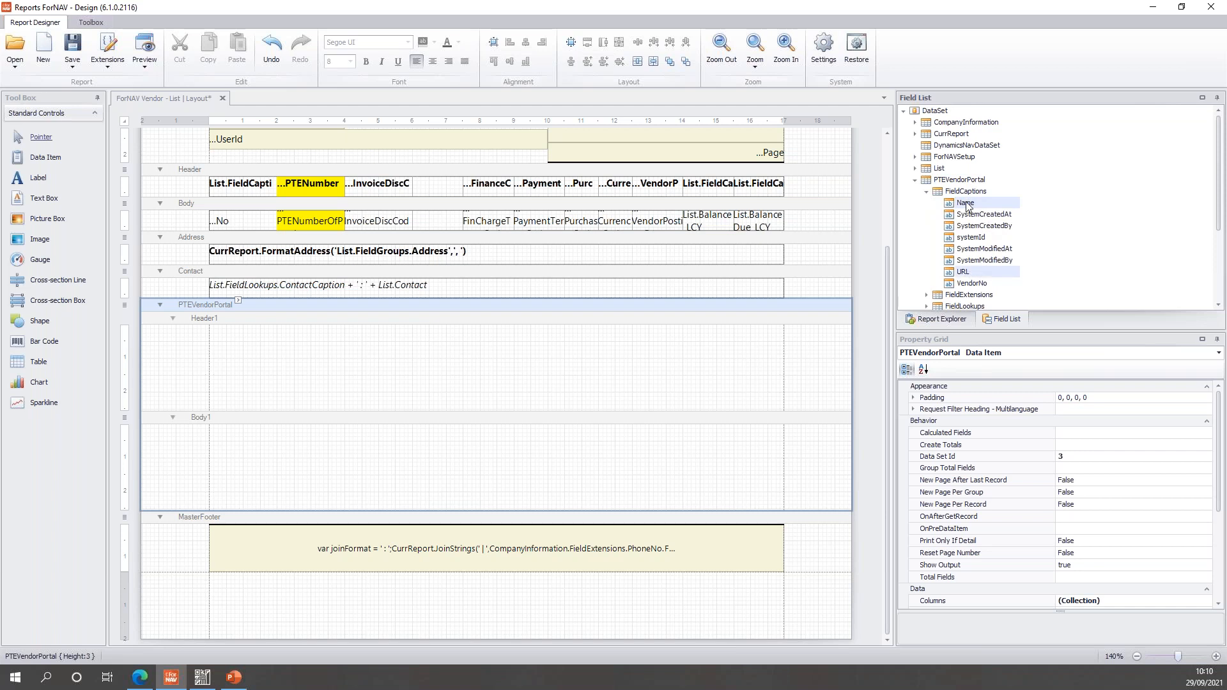
left_click_drag(970, 205, 760, 353)
left_click_drag(726, 416, 723, 348)
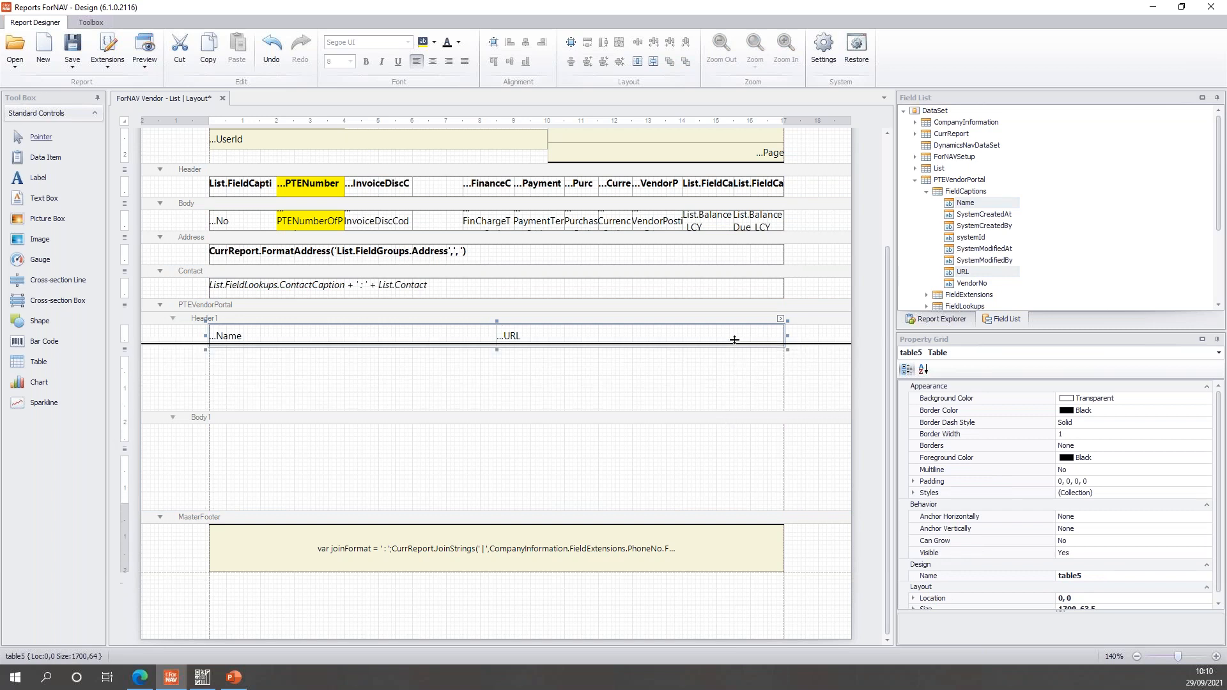
Step: Narrow the Name caption cell so the URL caption starts level with the Invoice Disc. Code column, and make both captions bold
left_click(491, 401)
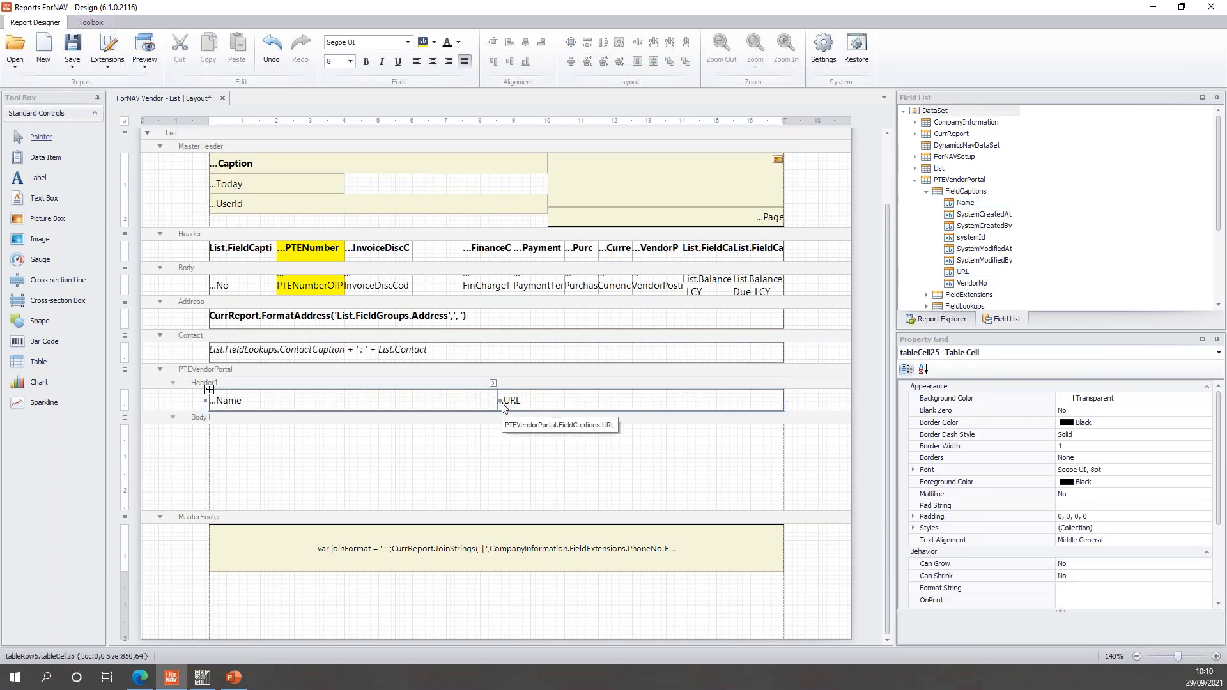
left_click_drag(369, 401, 345, 402)
left_click(395, 407, "ctrl")
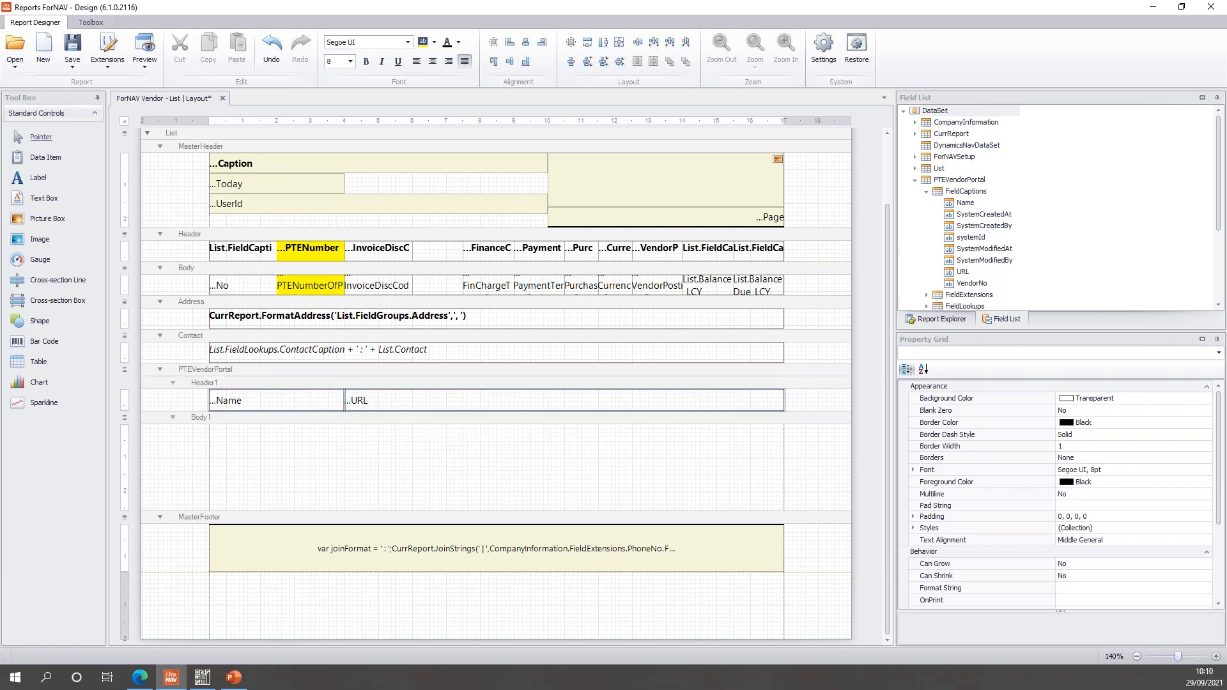
left_click(368, 64)
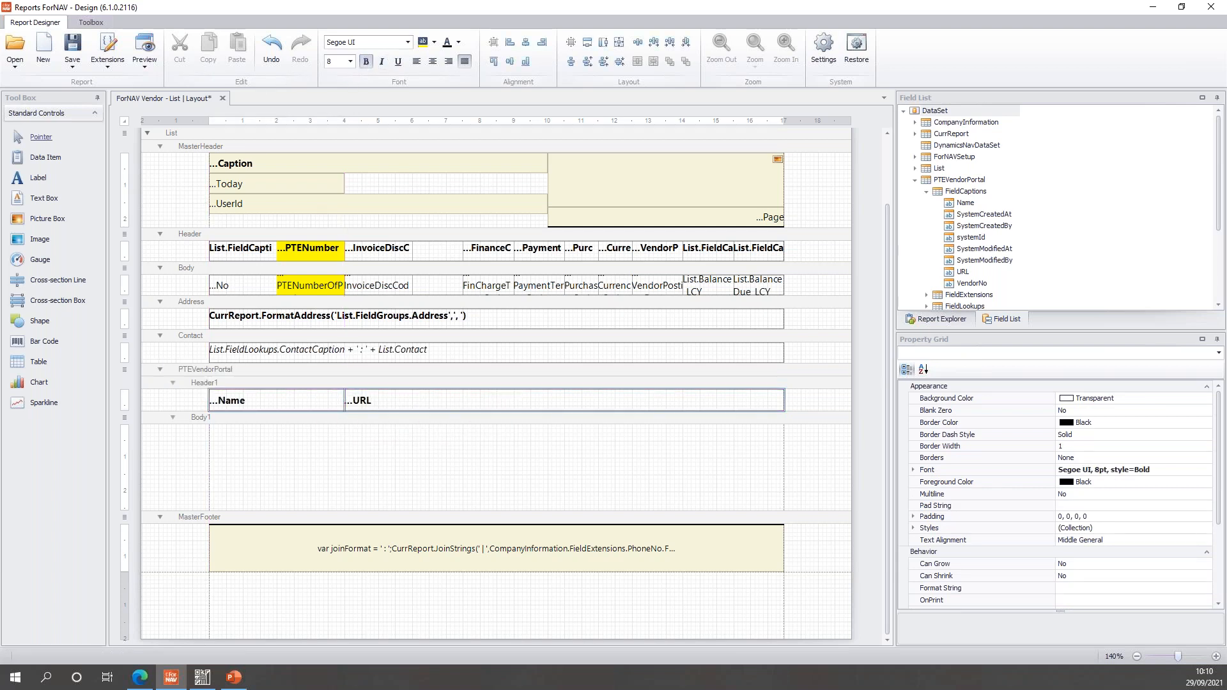
Step: Place PTEVendorPortal's Name and URL fields in Body1, fitting the section height to them and the Name cell width to the header's
left_click(369, 455)
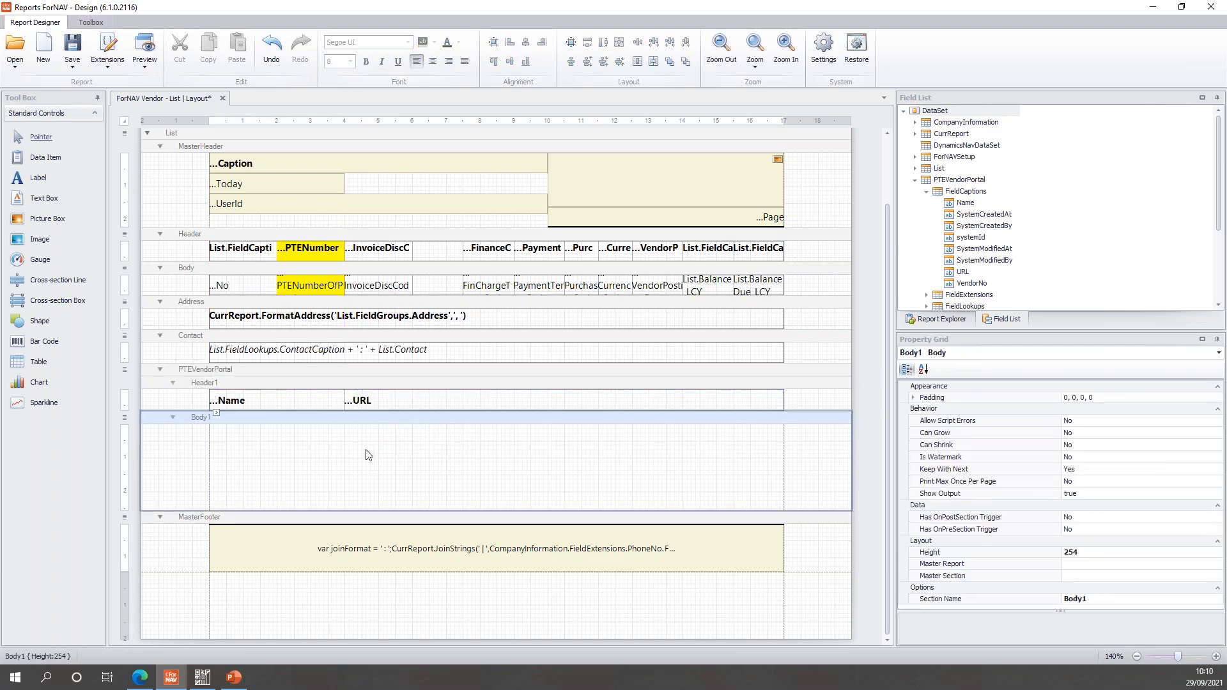
left_click(927, 191)
left_click(954, 232)
left_click(951, 295, "ctrl")
left_click_drag(951, 295, 726, 446)
left_click_drag(716, 515, 805, 445)
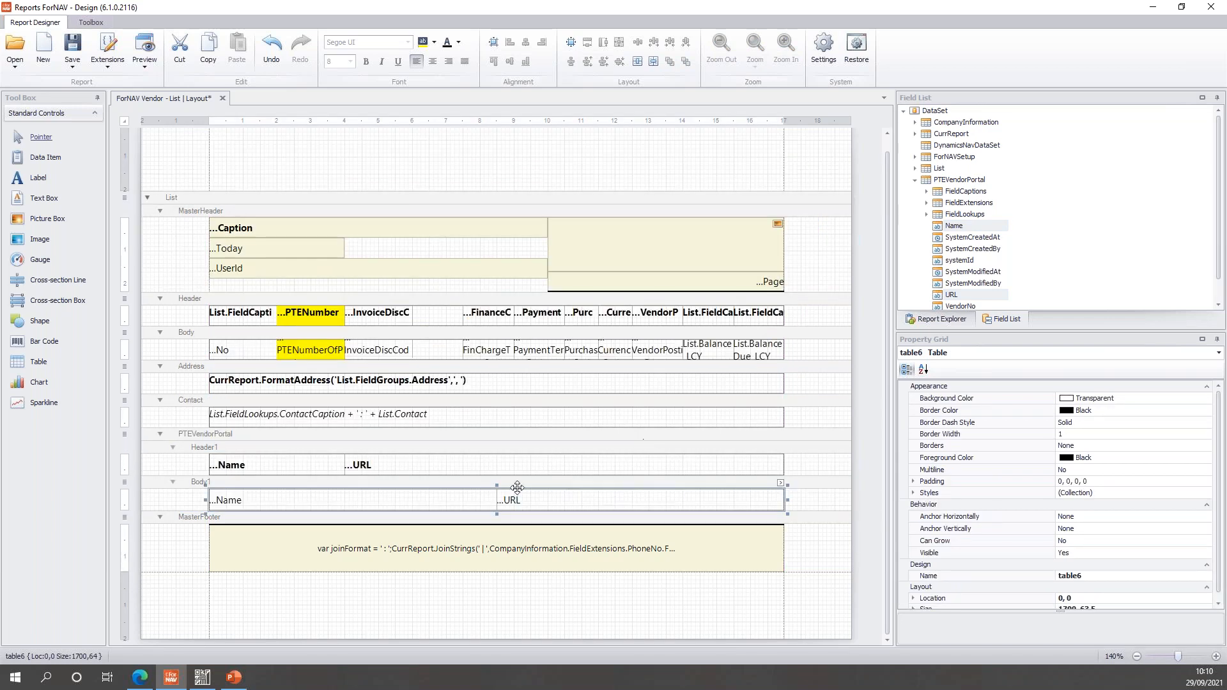
left_click_drag(498, 500, 344, 500)
Step: Give the Name and URL cells in both Header1 and Body1 a light green background (128, 255, 128)
left_click(404, 464)
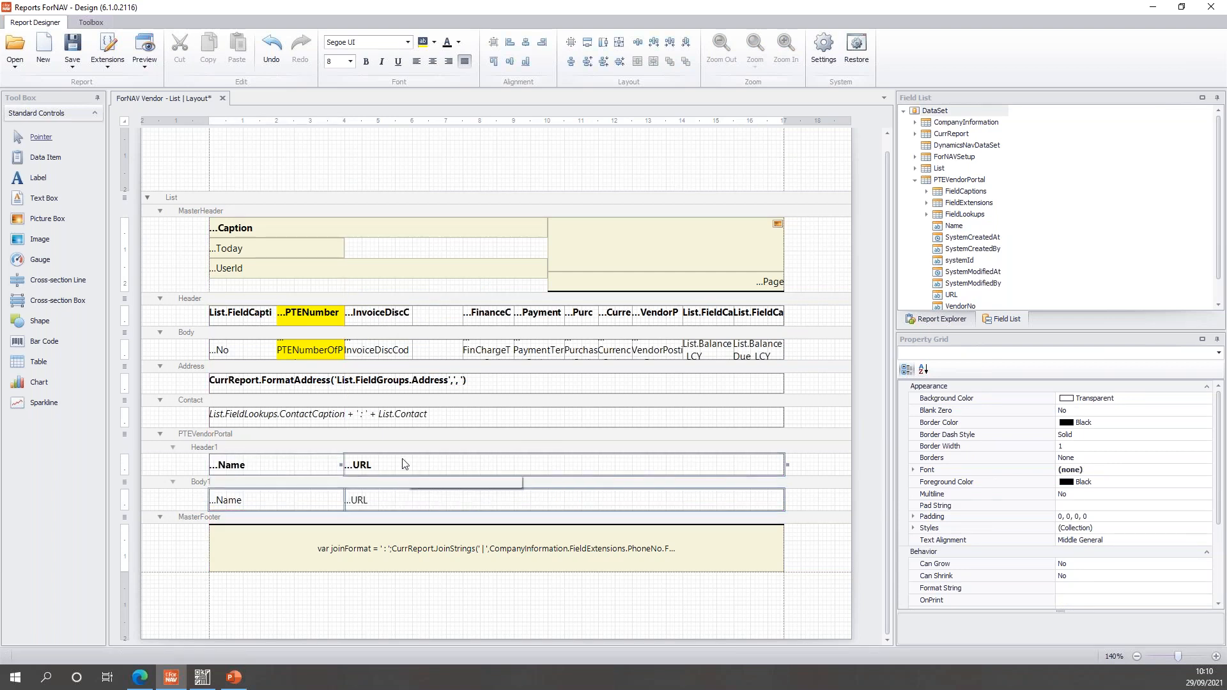
left_click(435, 42)
left_click(482, 90)
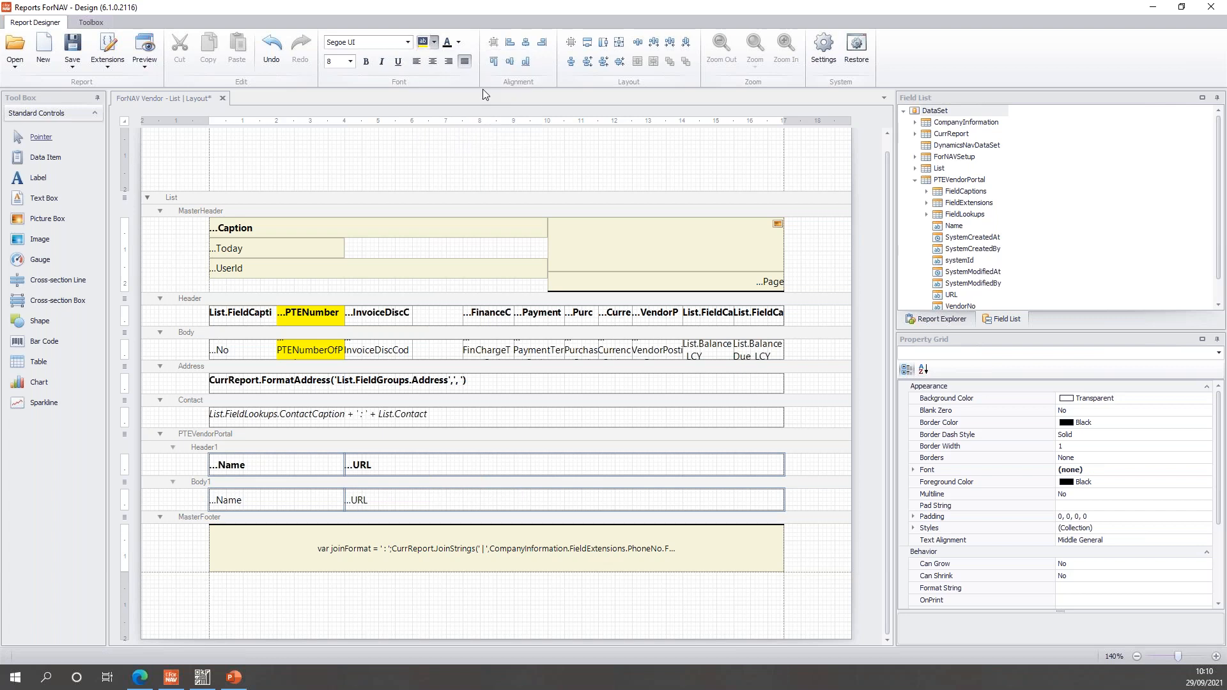
left_click(644, 434)
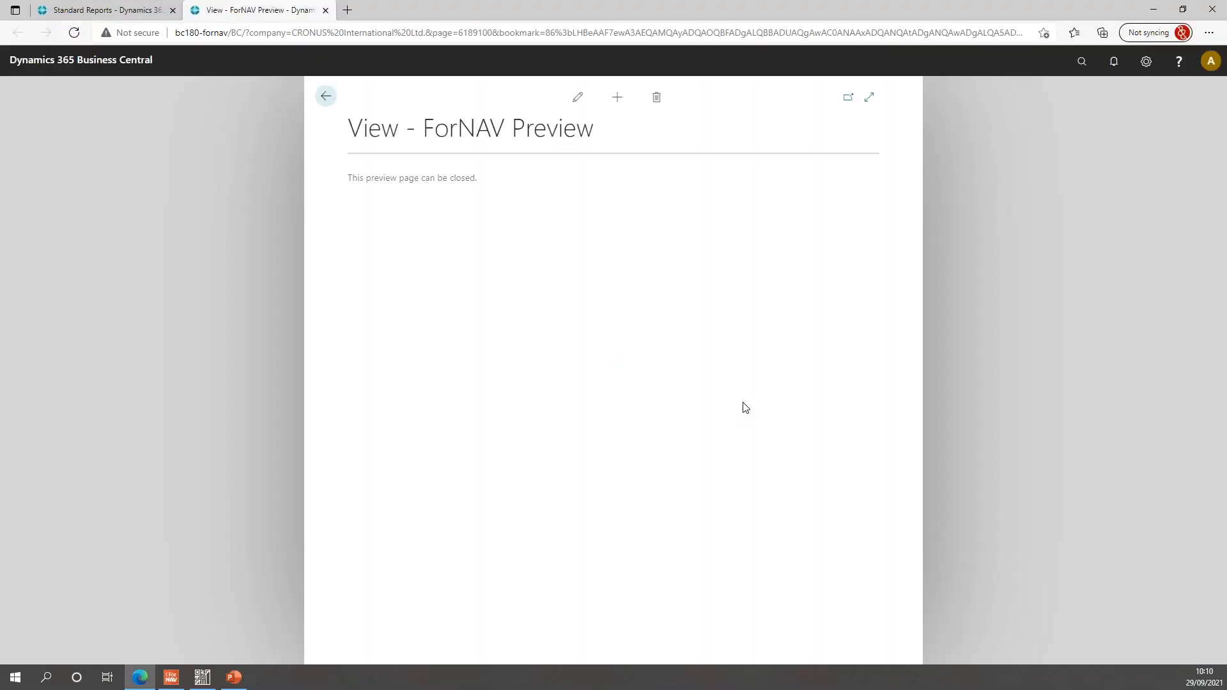
Step: Preview the Vendor List report and examine the portal names and URLs under each vendor on the enlarged page
left_click(702, 519)
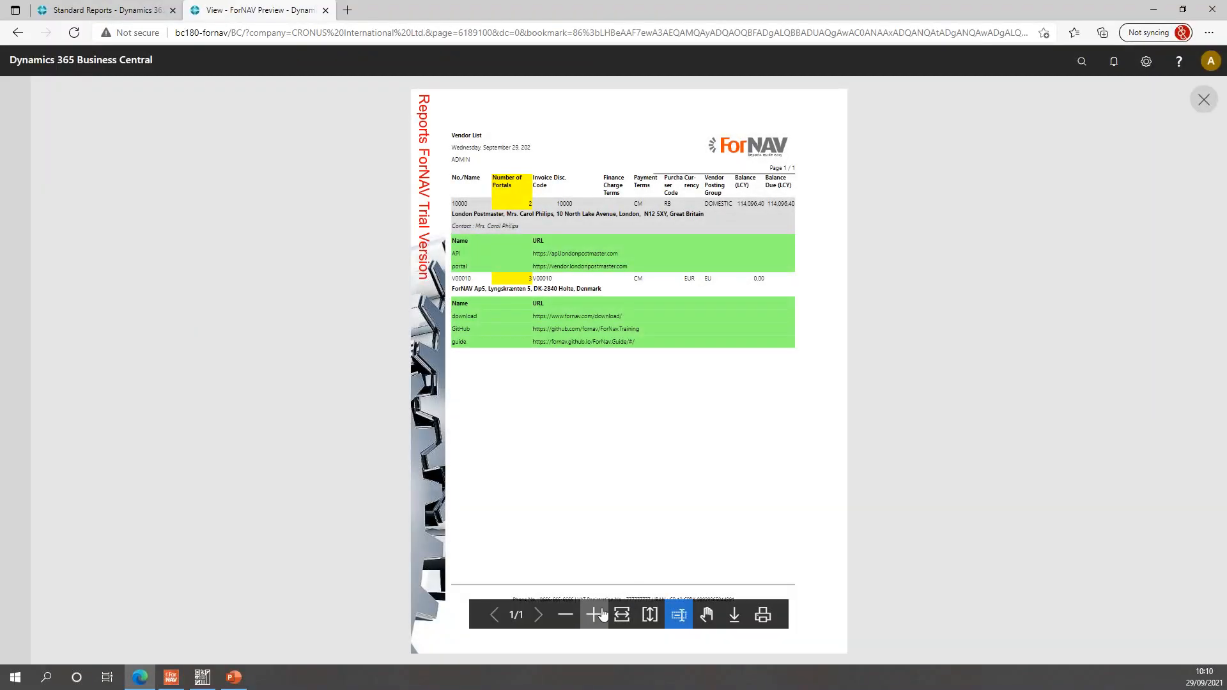
left_click(594, 614)
scroll(701, 501, "up", 2)
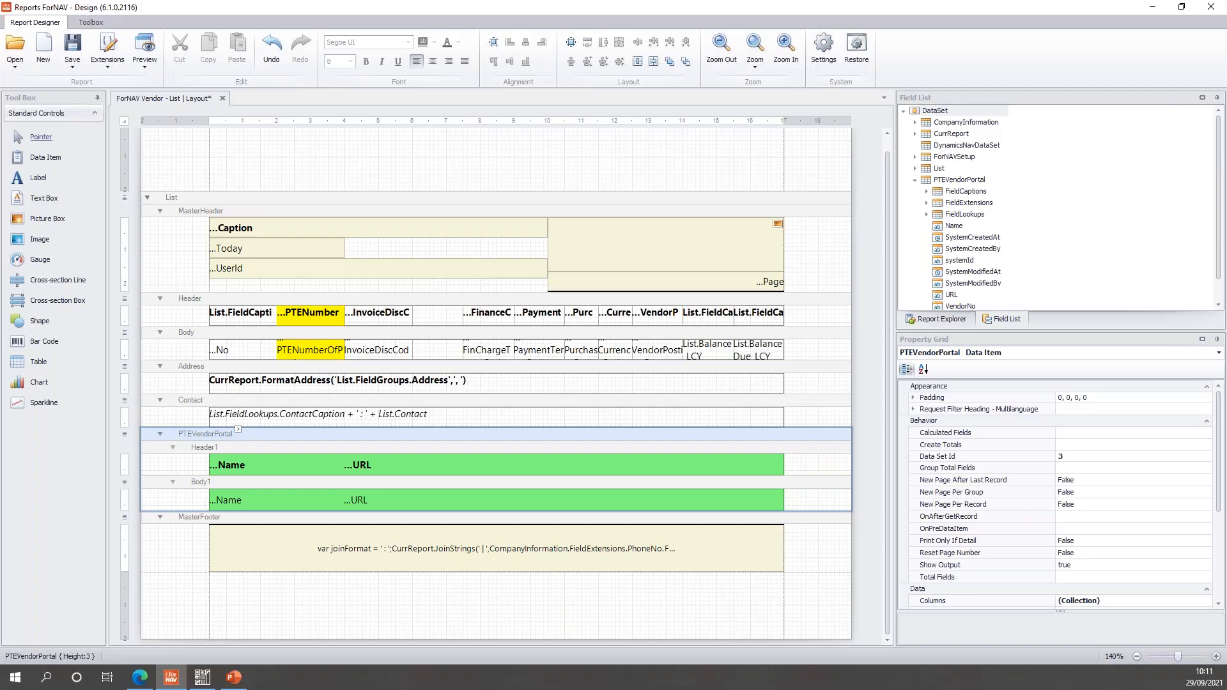
Step: Increase the Body1 section's height to about 190 and narrow its URL cell to about 896
left_click(863, 476)
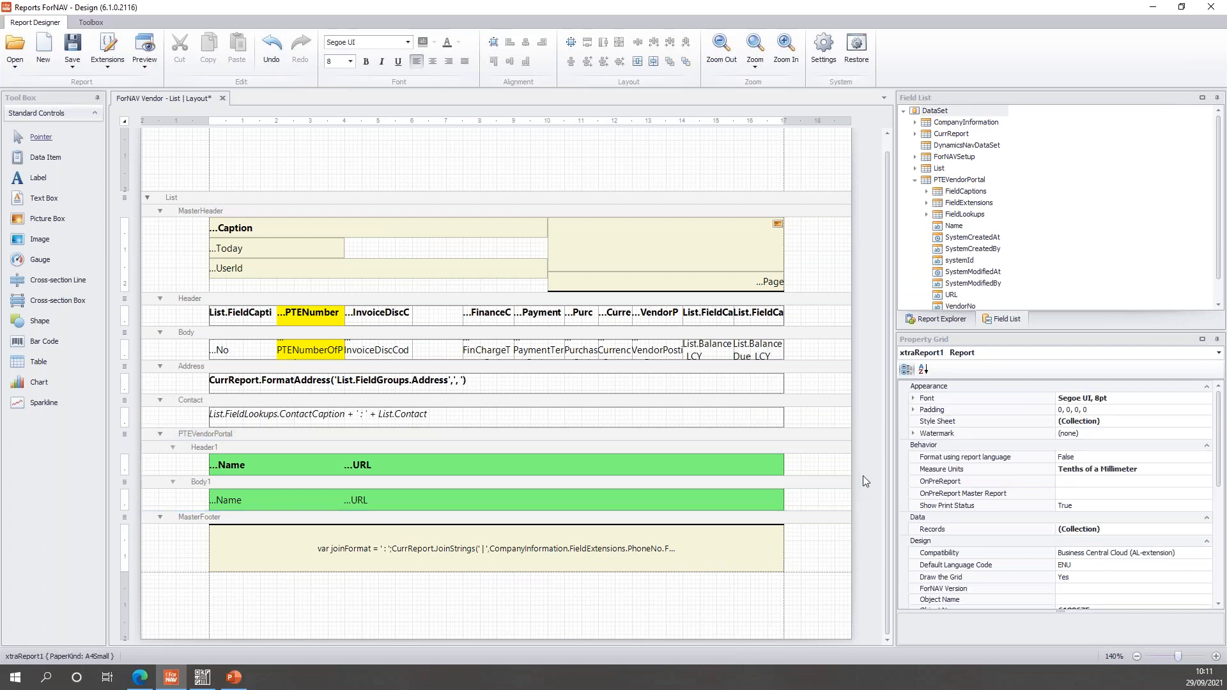
left_click_drag(793, 509, 799, 552)
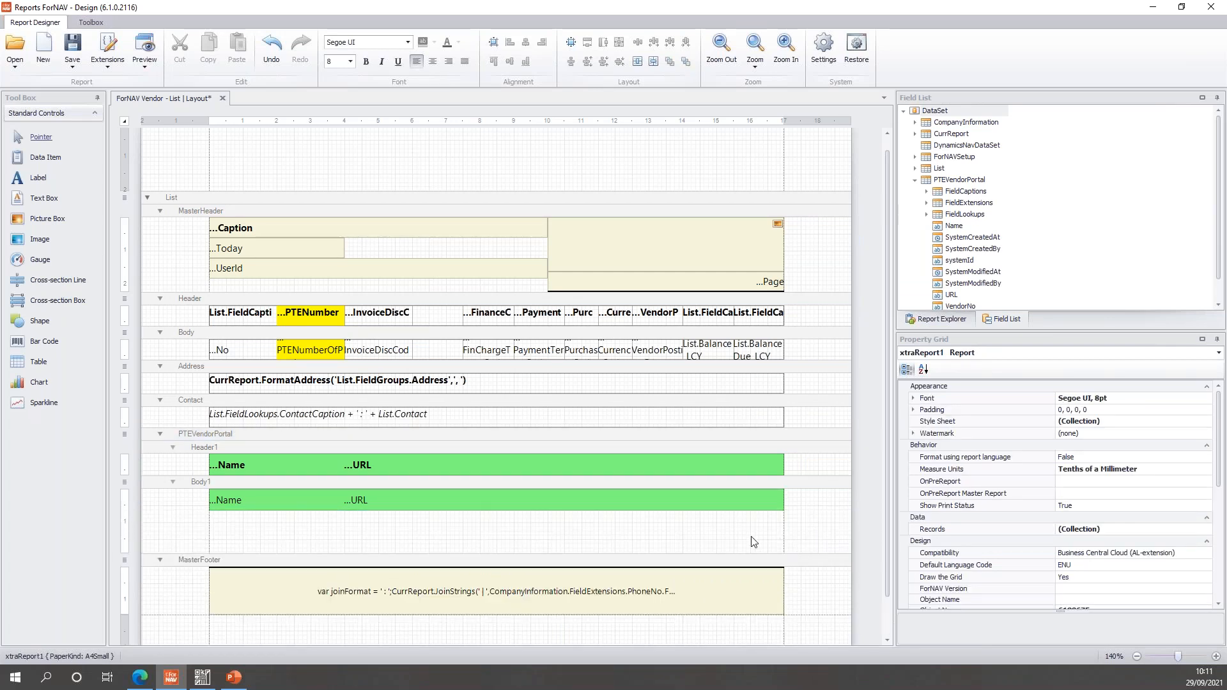
left_click(706, 500)
left_click_drag(786, 500, 648, 501)
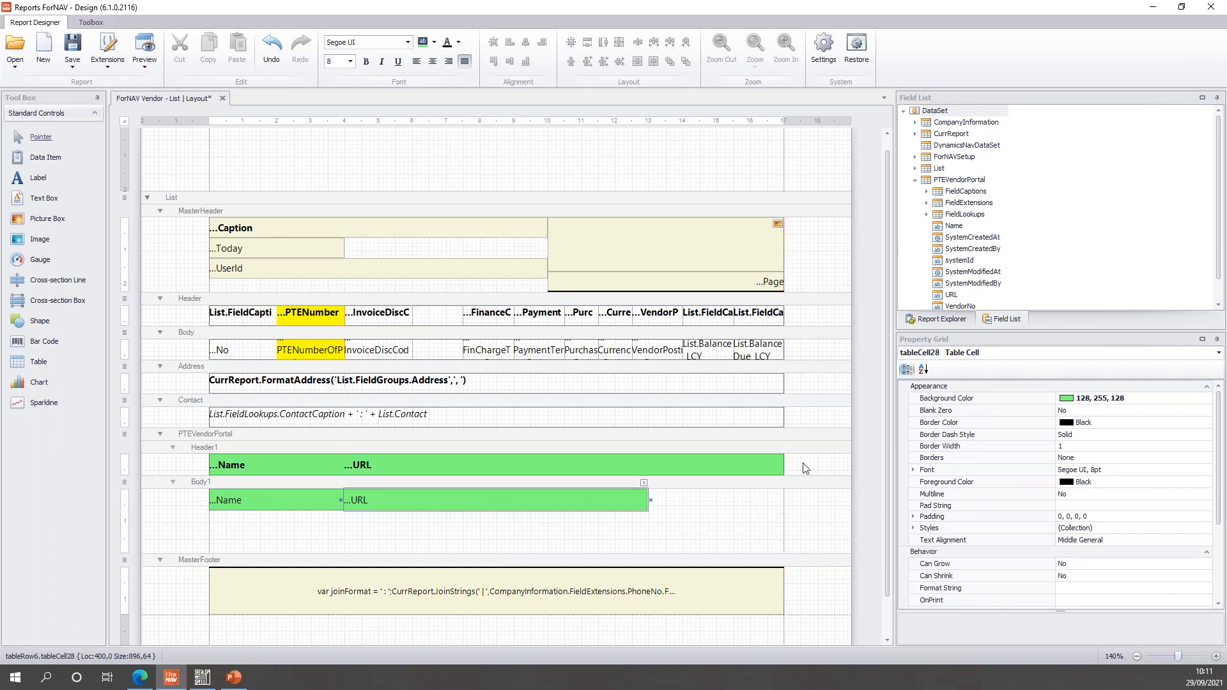
left_click(711, 517)
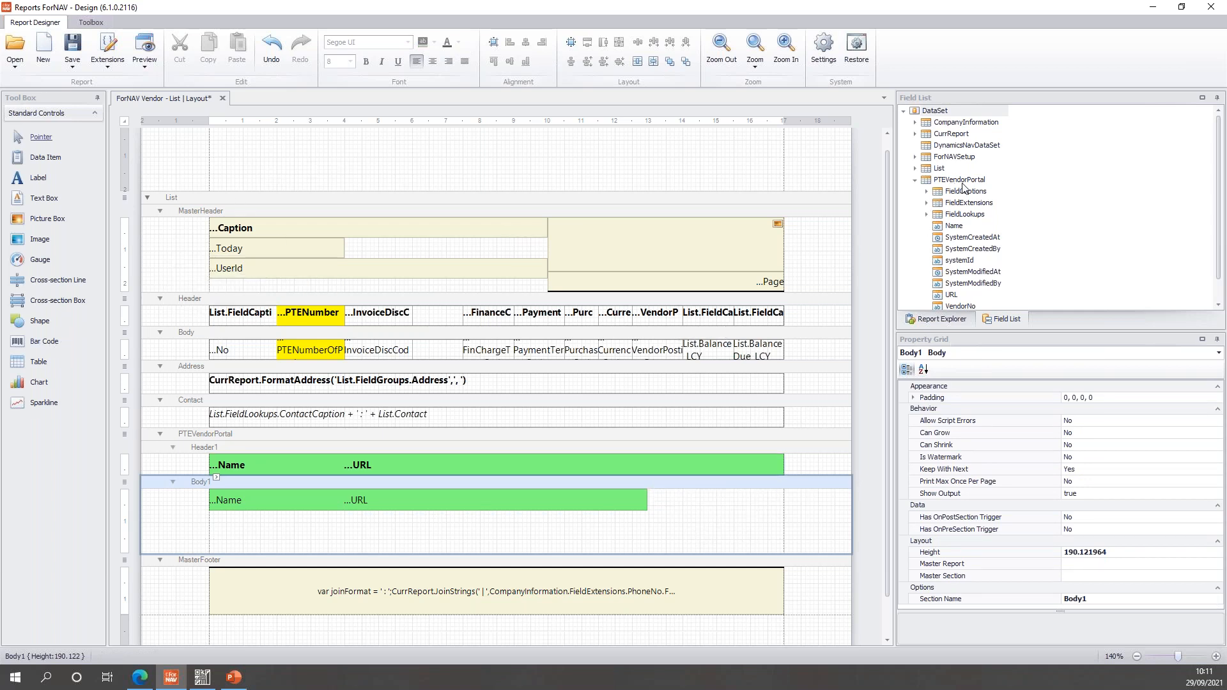
Step: Add PTEVendorPortal's URL to Body1 as a bar code beside the URL cell, stretched to the section's full height, about 254 by 190
left_click(948, 295)
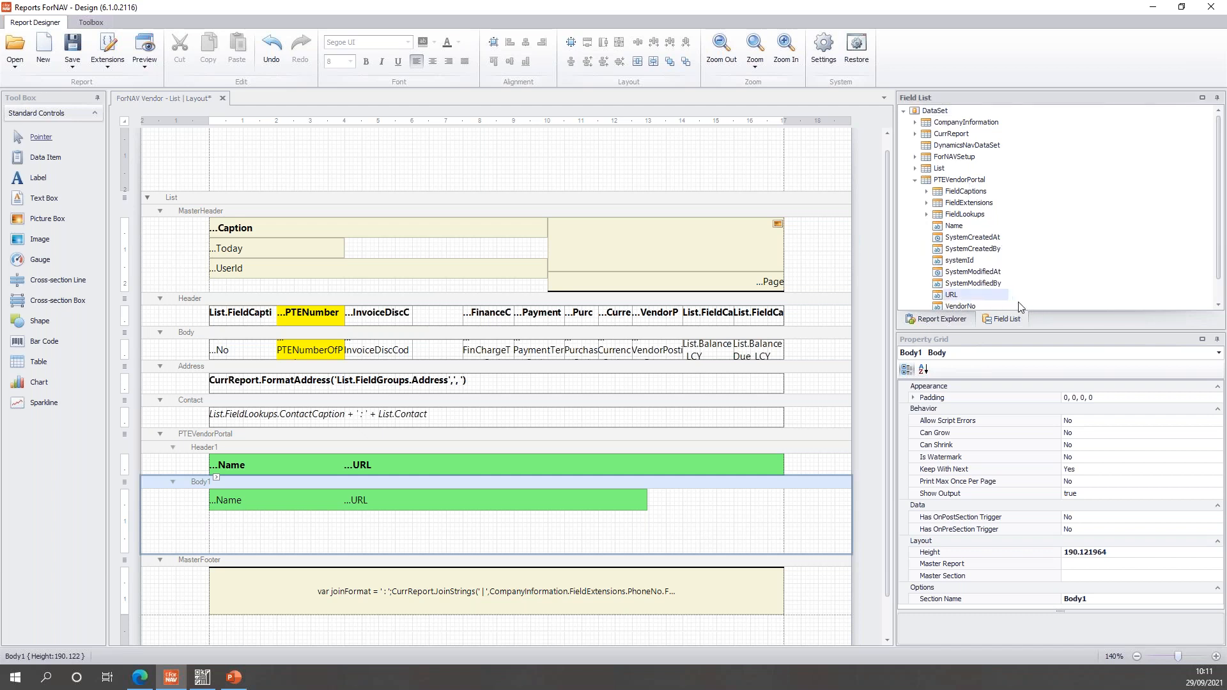
left_click_drag(952, 295, 683, 499)
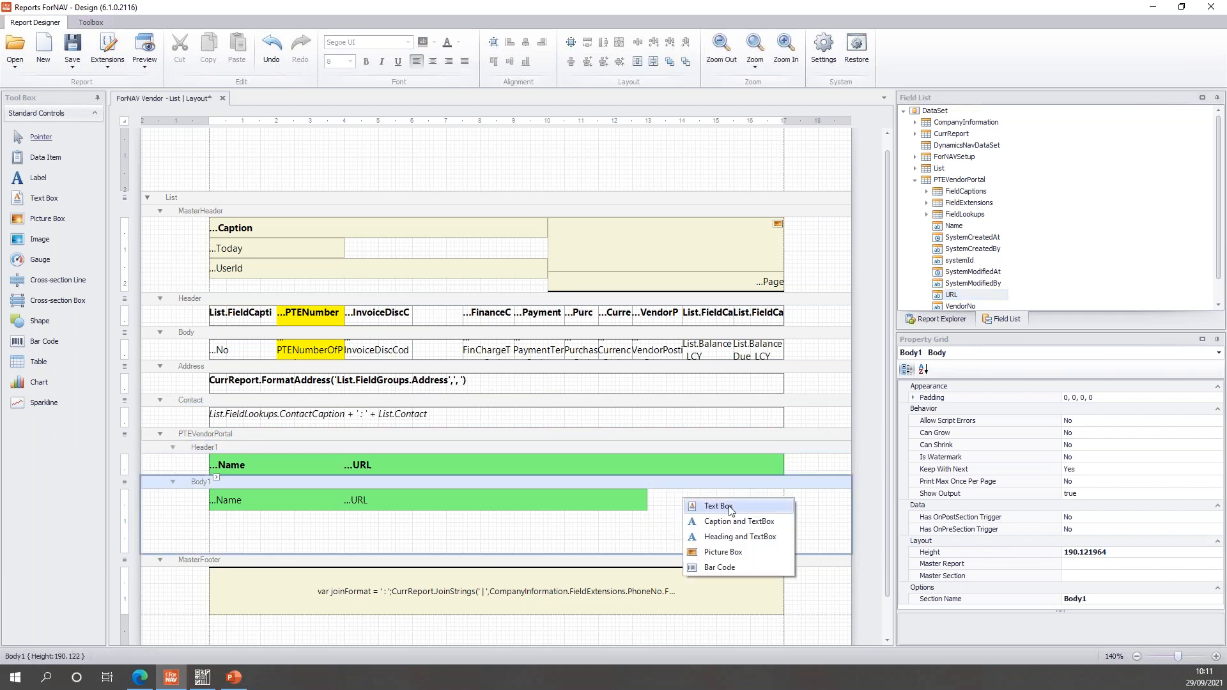
left_click(724, 568)
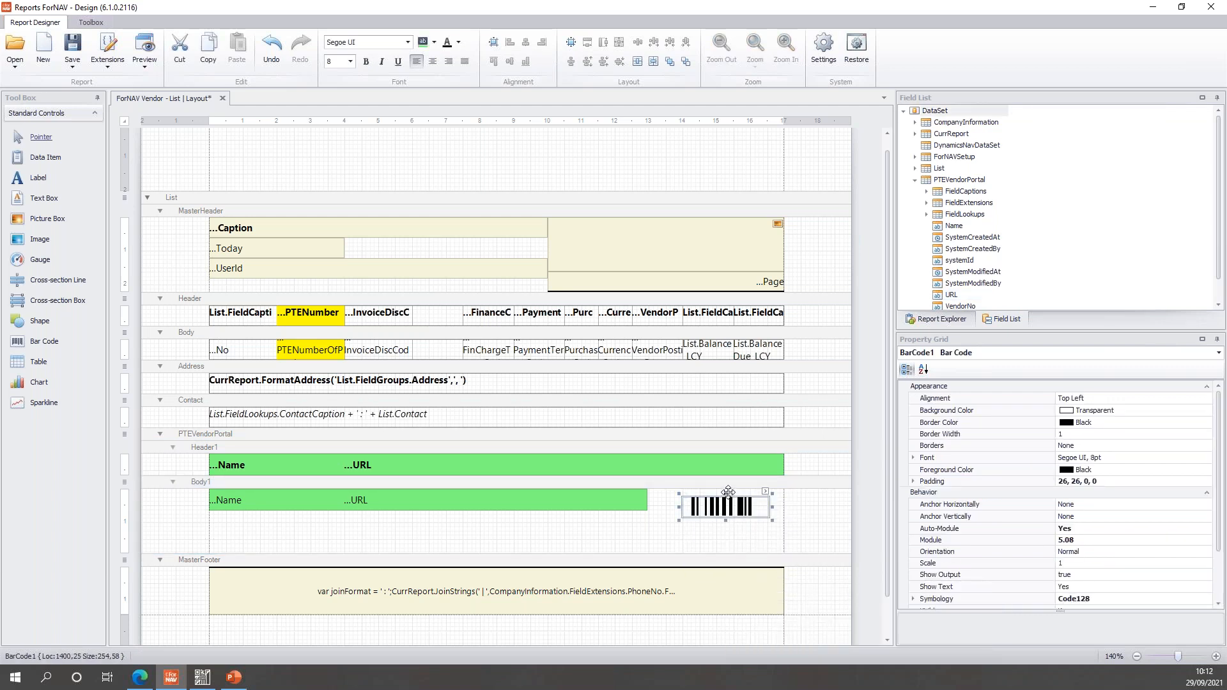
left_click_drag(728, 492, 726, 556)
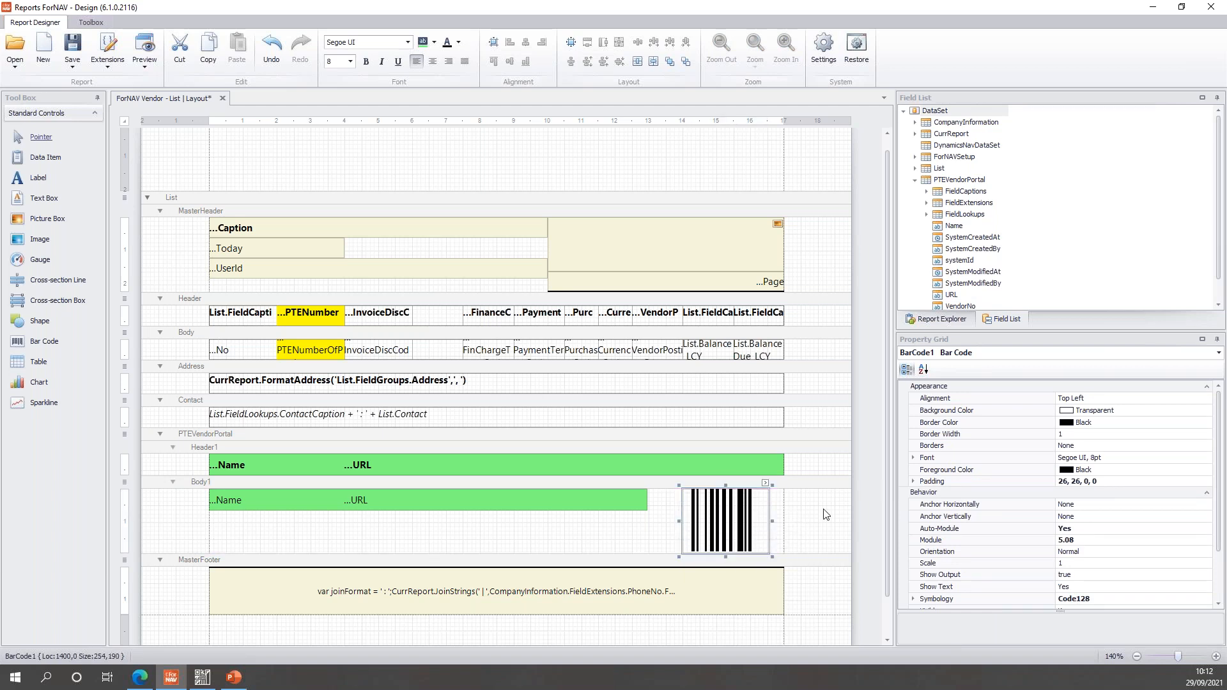
Step: Set the symbology of the URL bar code in Body1 to QRCode
left_click(764, 483)
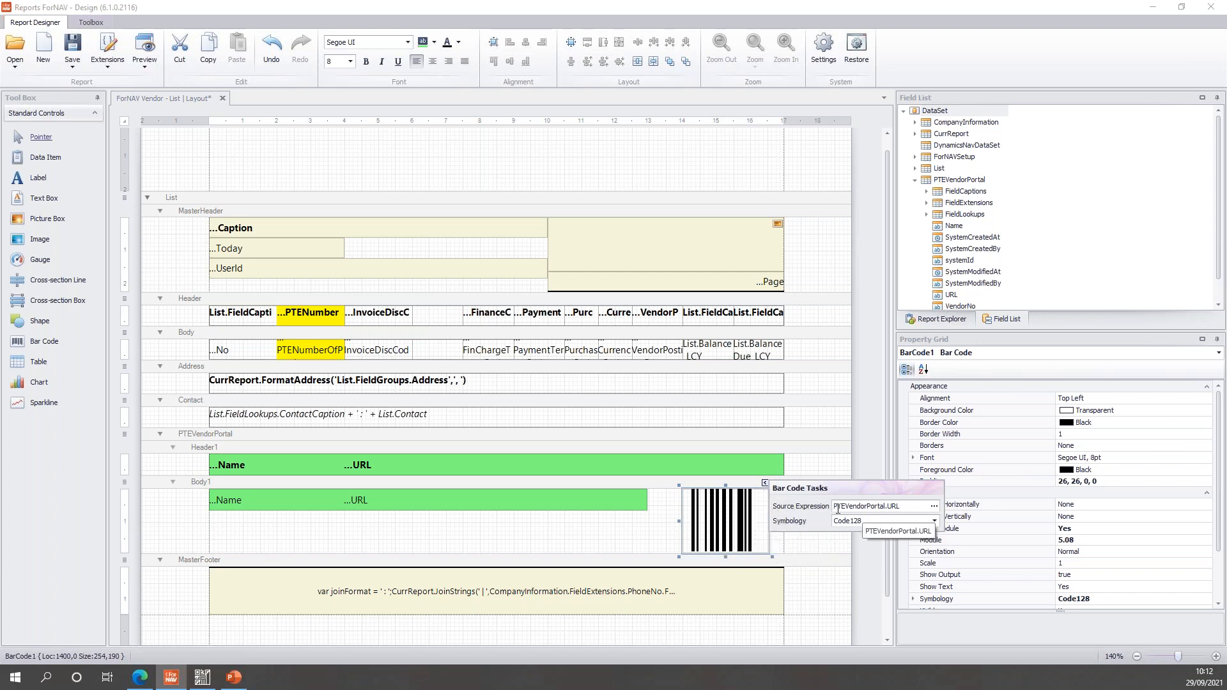
left_click(881, 522)
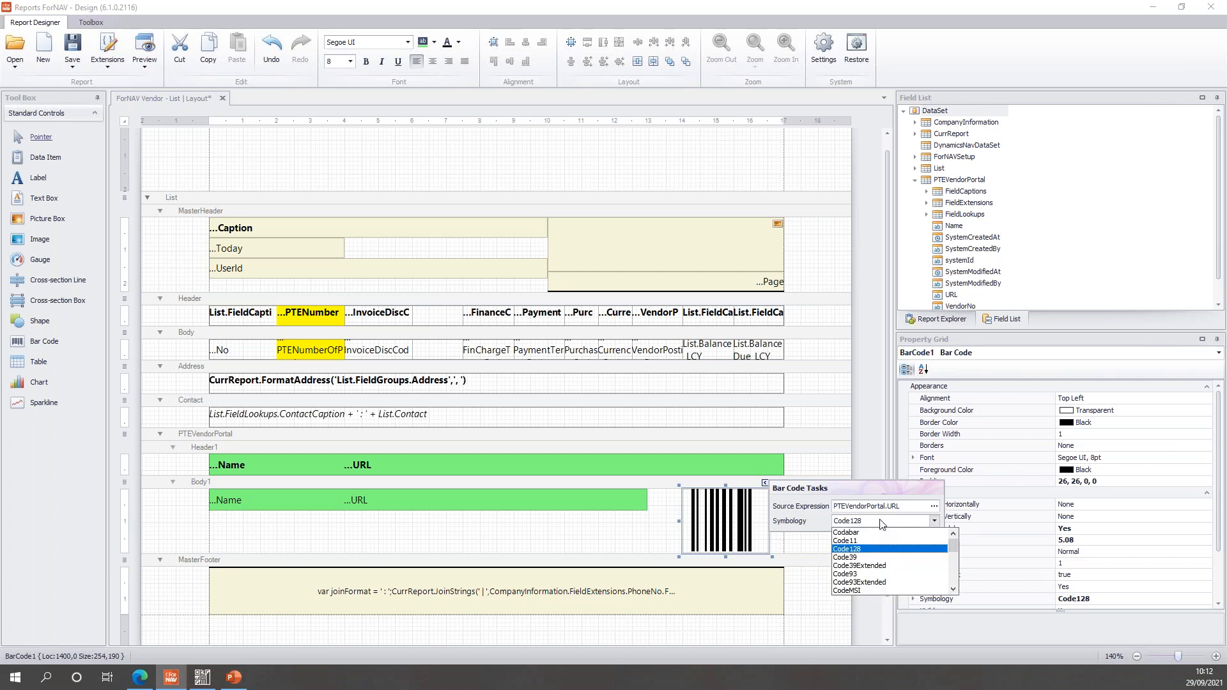
scroll(882, 524, "down", 5)
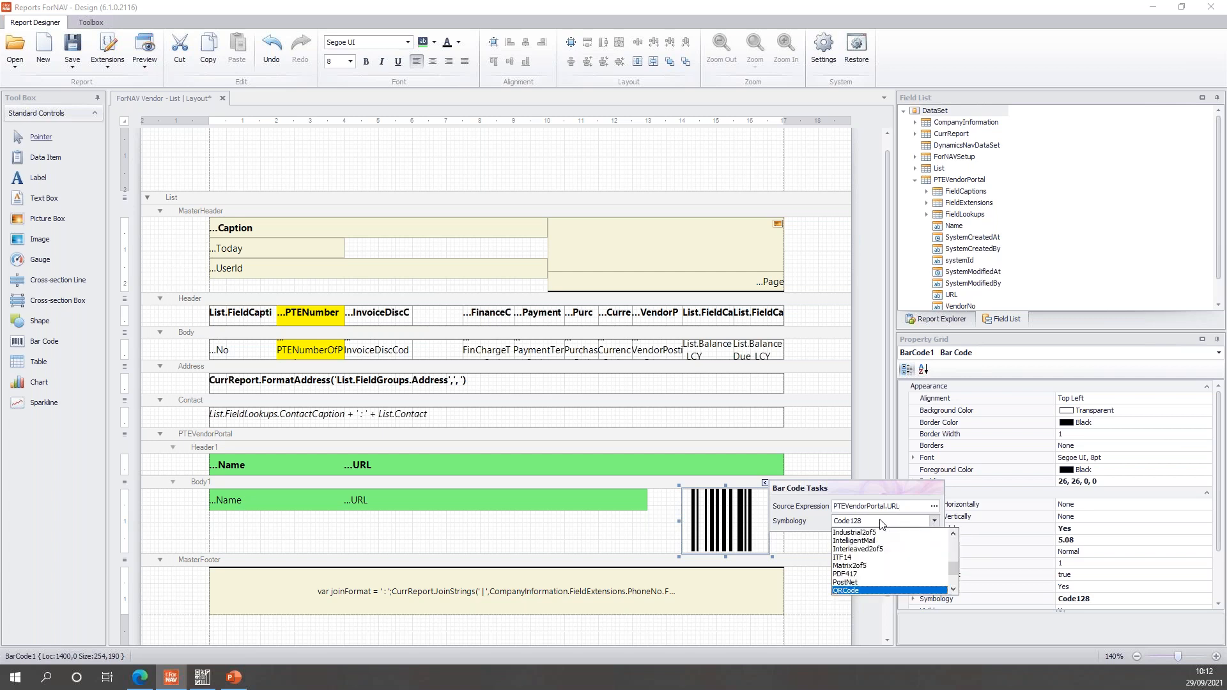
left_click(852, 591)
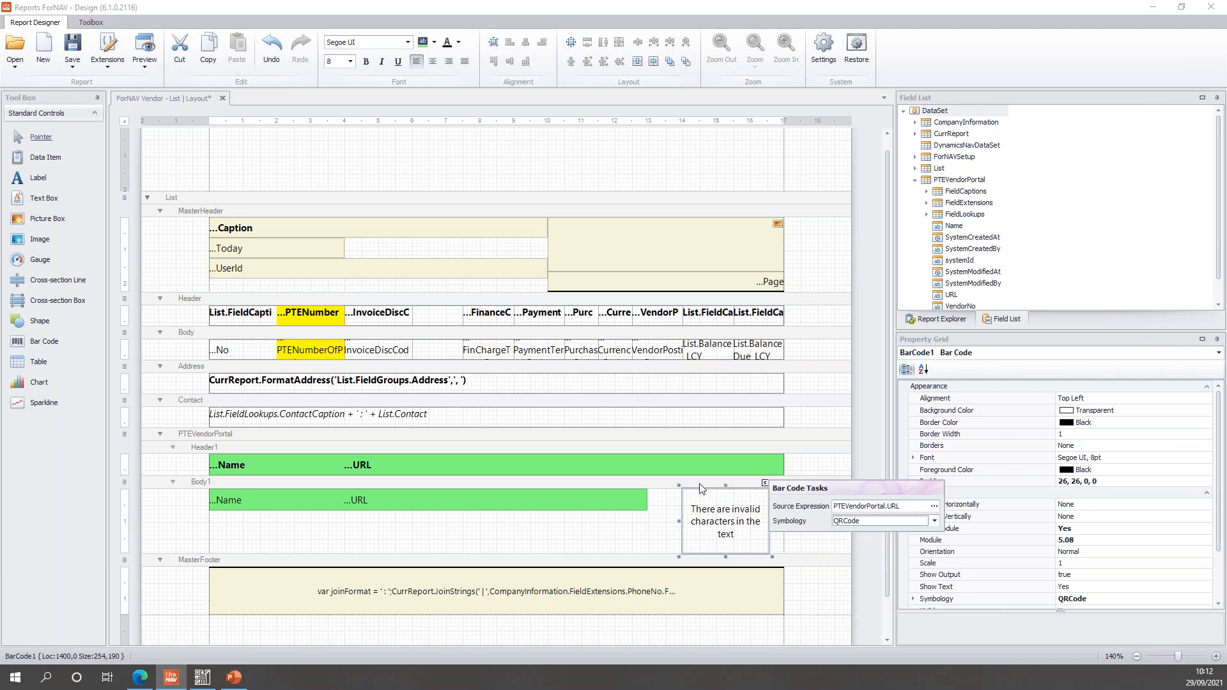
left_click(711, 519)
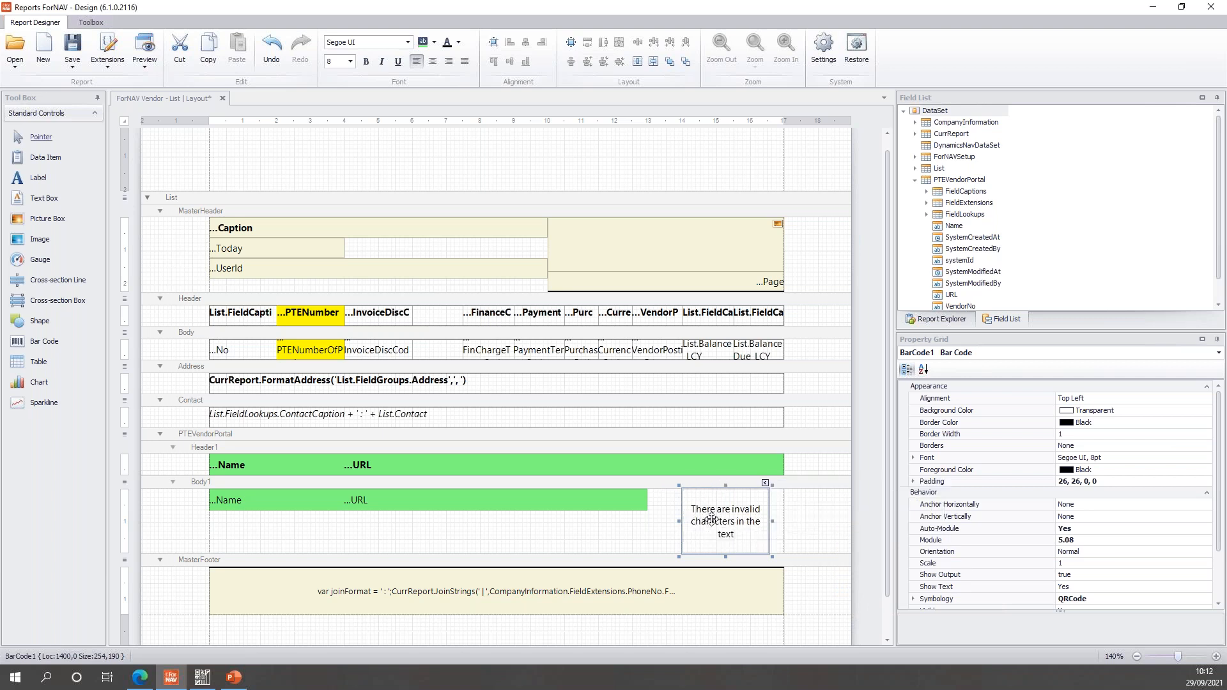
Step: Set the URL bar code's Show Text to No and its QRCode Compaction Mode to Byte
scroll(777, 516, "down", 1)
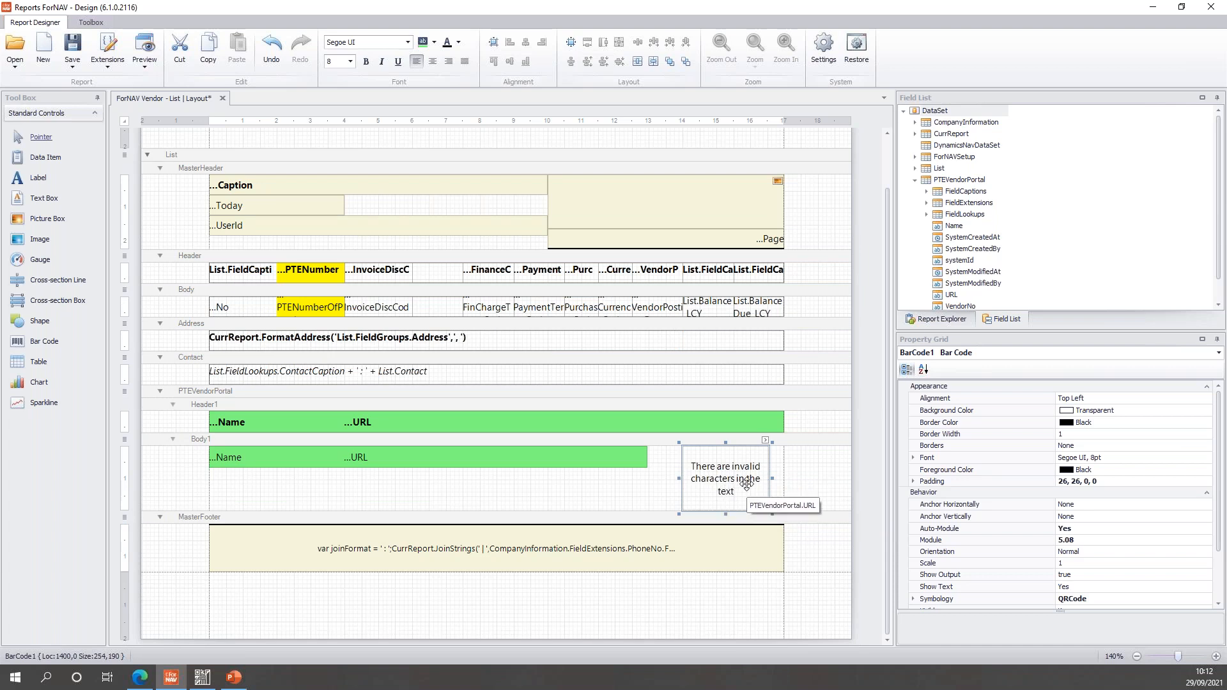
left_click_drag(1218, 459, 1218, 509)
left_click(1110, 524)
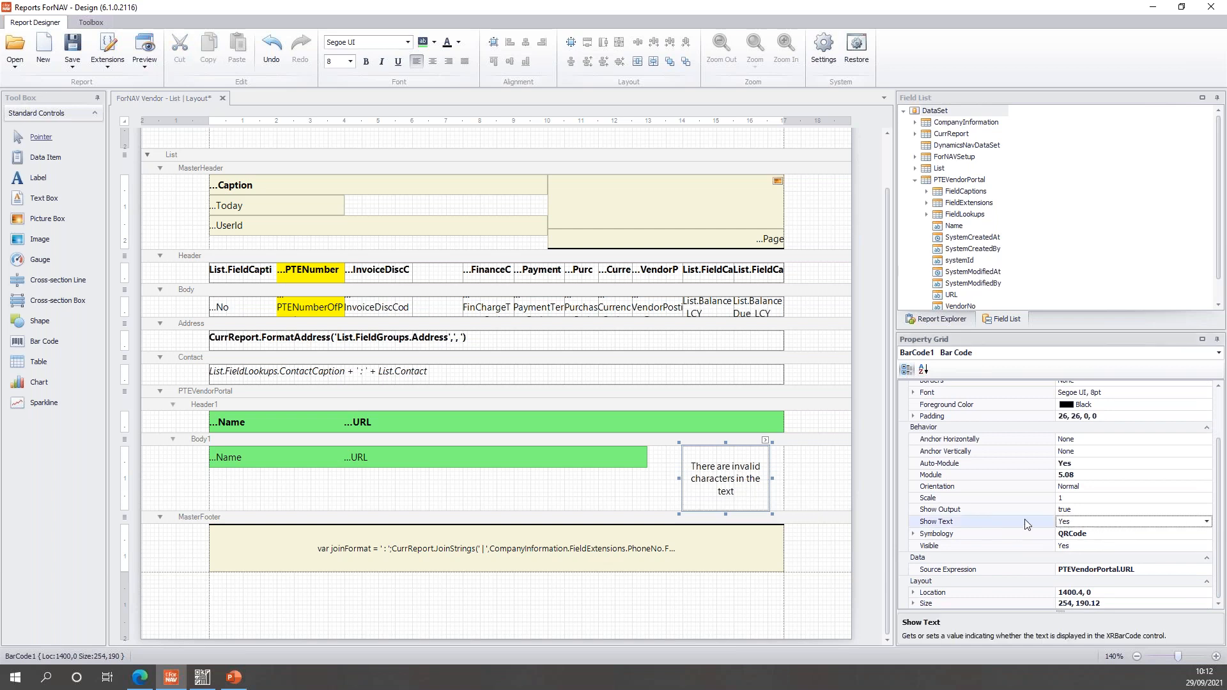
double_click(1079, 521)
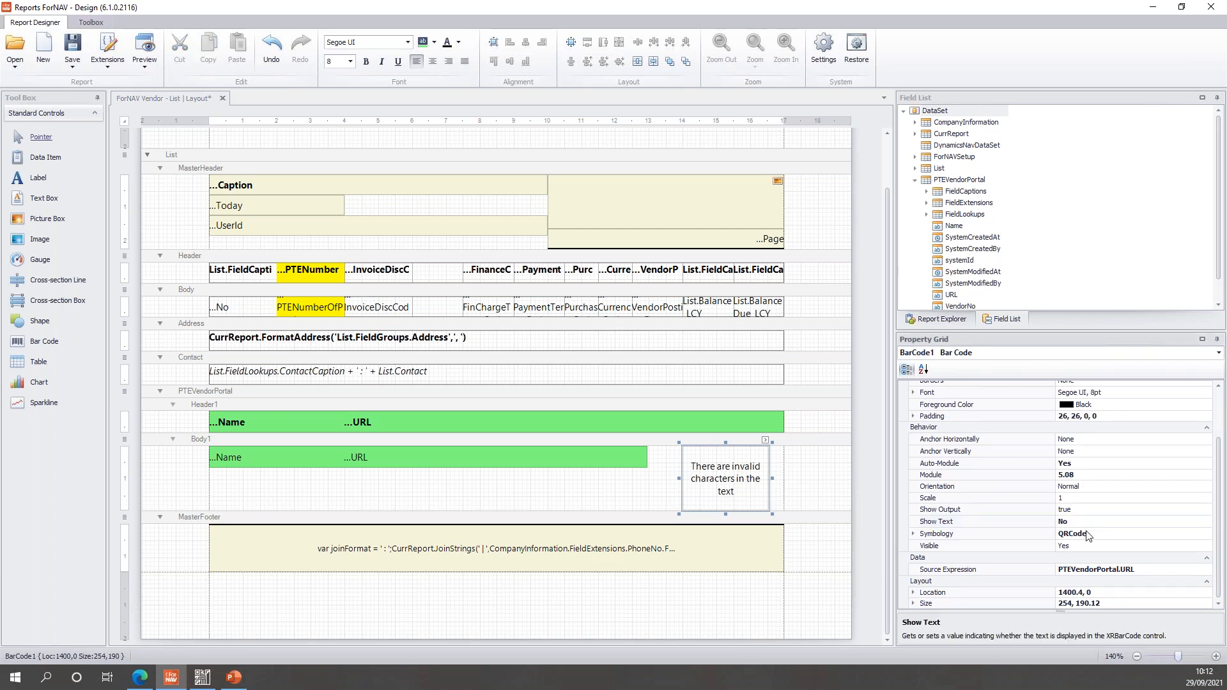
left_click(913, 534)
left_click(1098, 548)
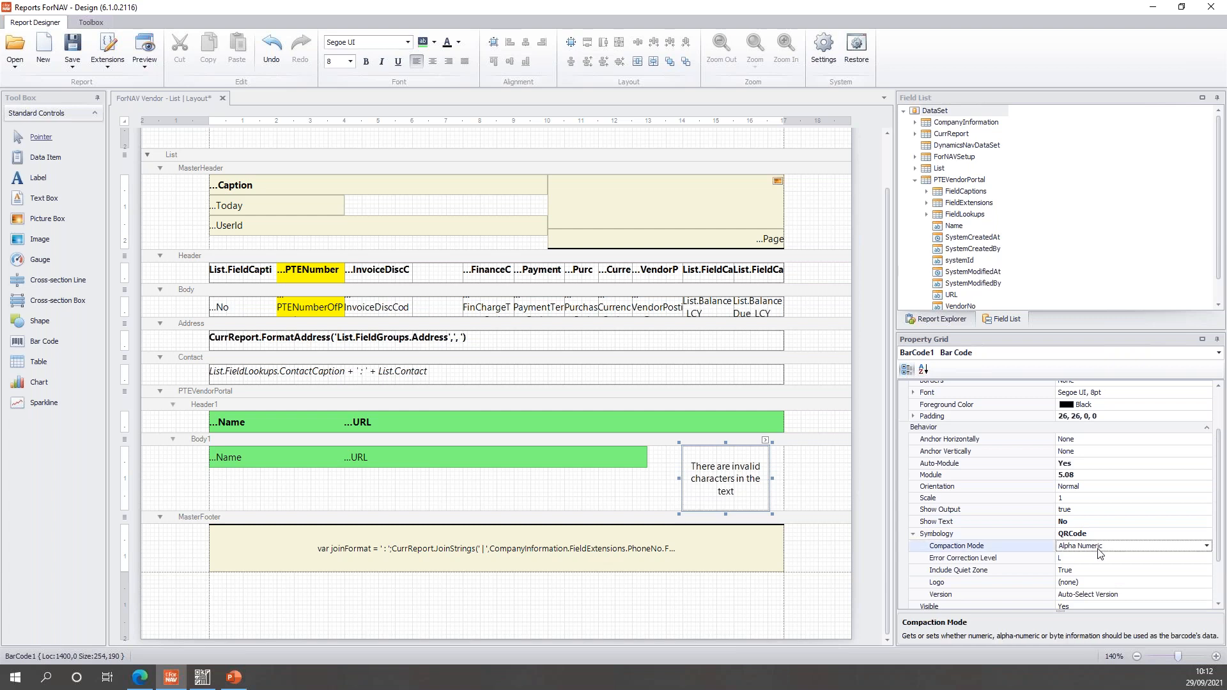
left_click(1206, 546)
left_click(1148, 575)
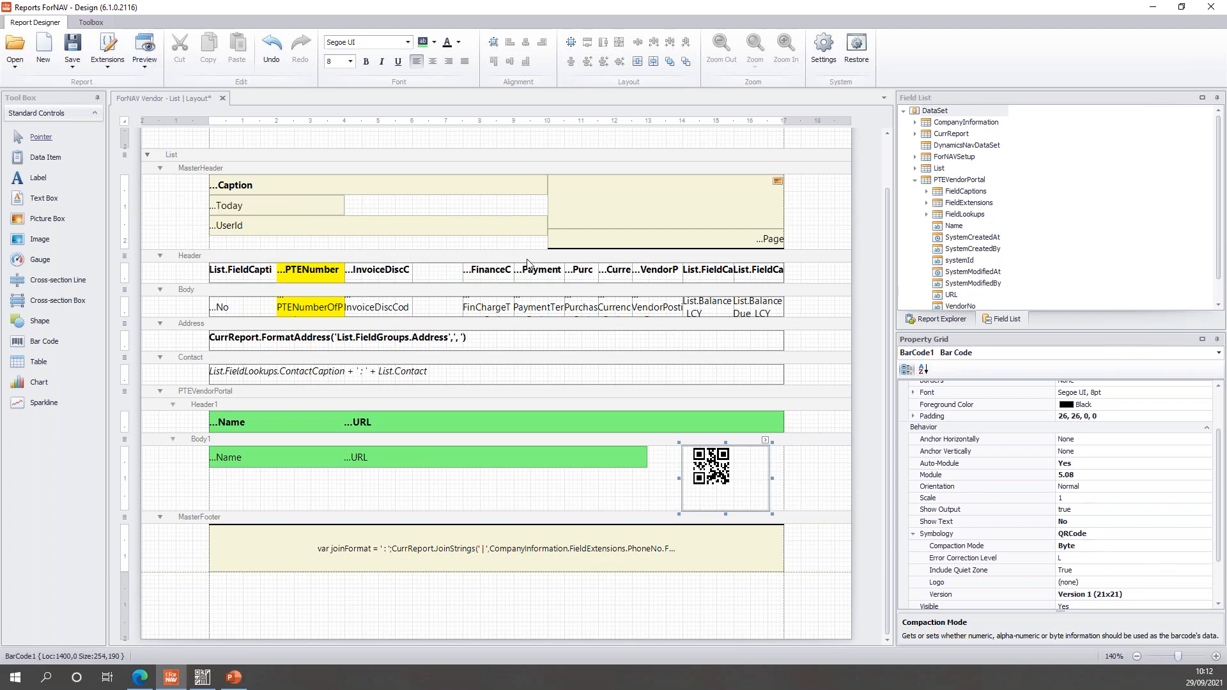
Step: Preview the Vendor List report and examine the QR codes beside each vendor's portals on the enlarged page
left_click(144, 48)
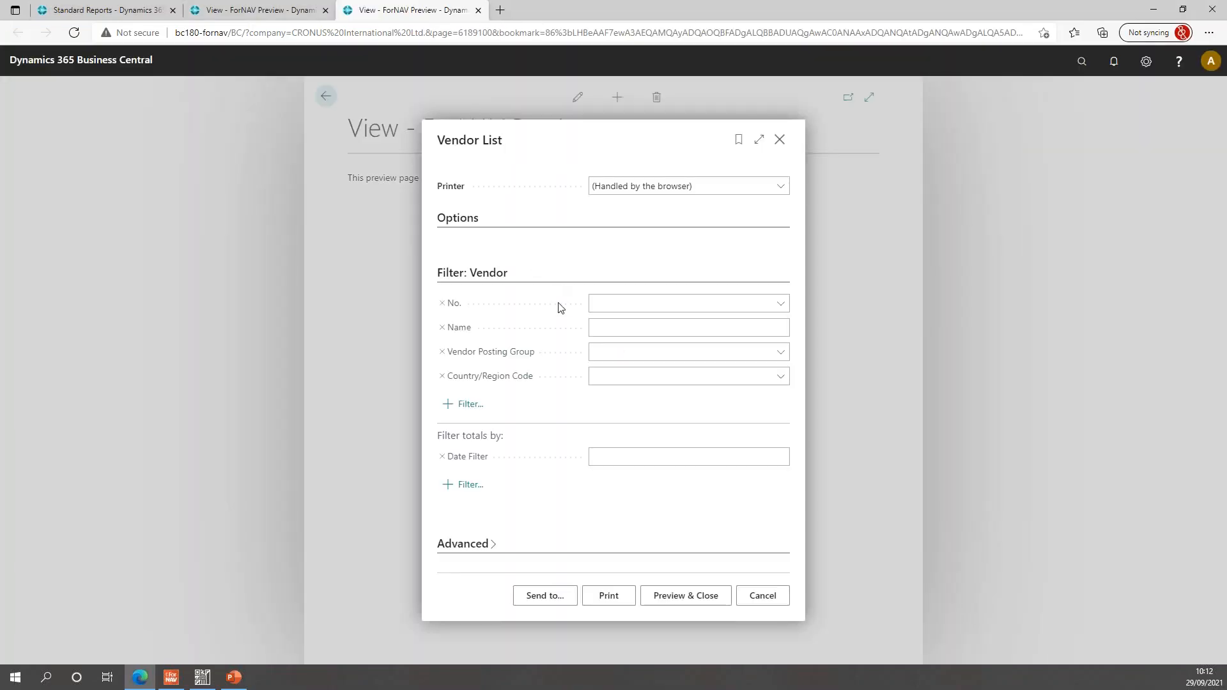
left_click(703, 595)
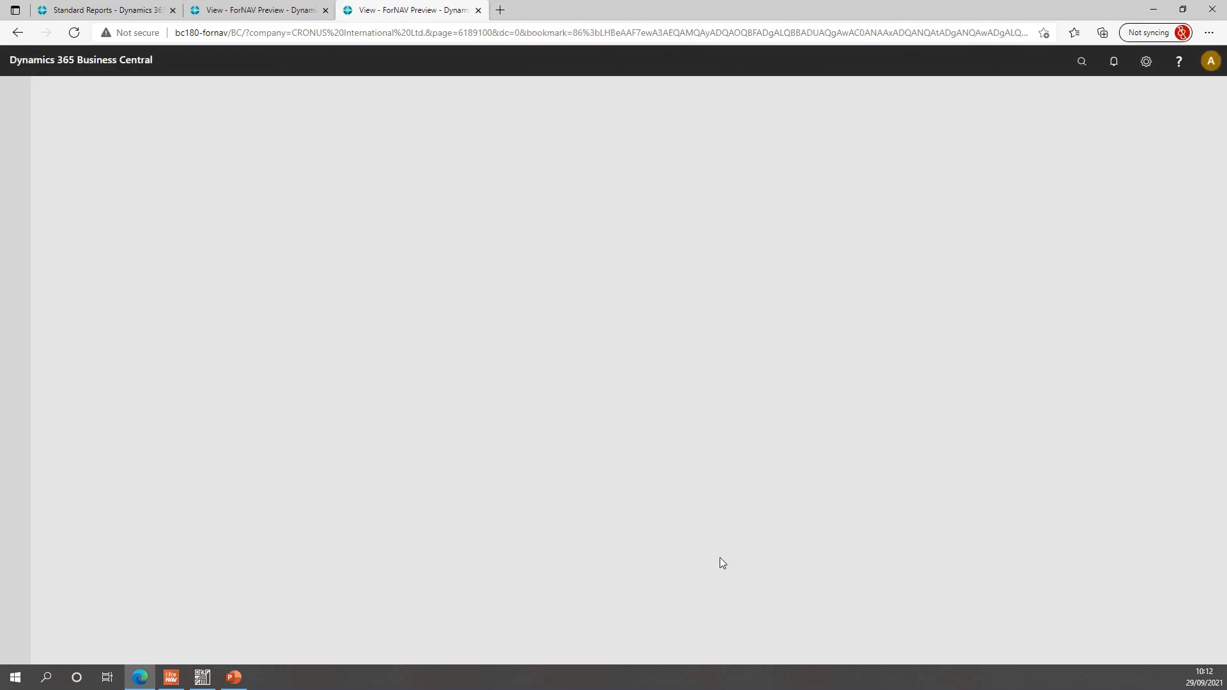
left_click(593, 615)
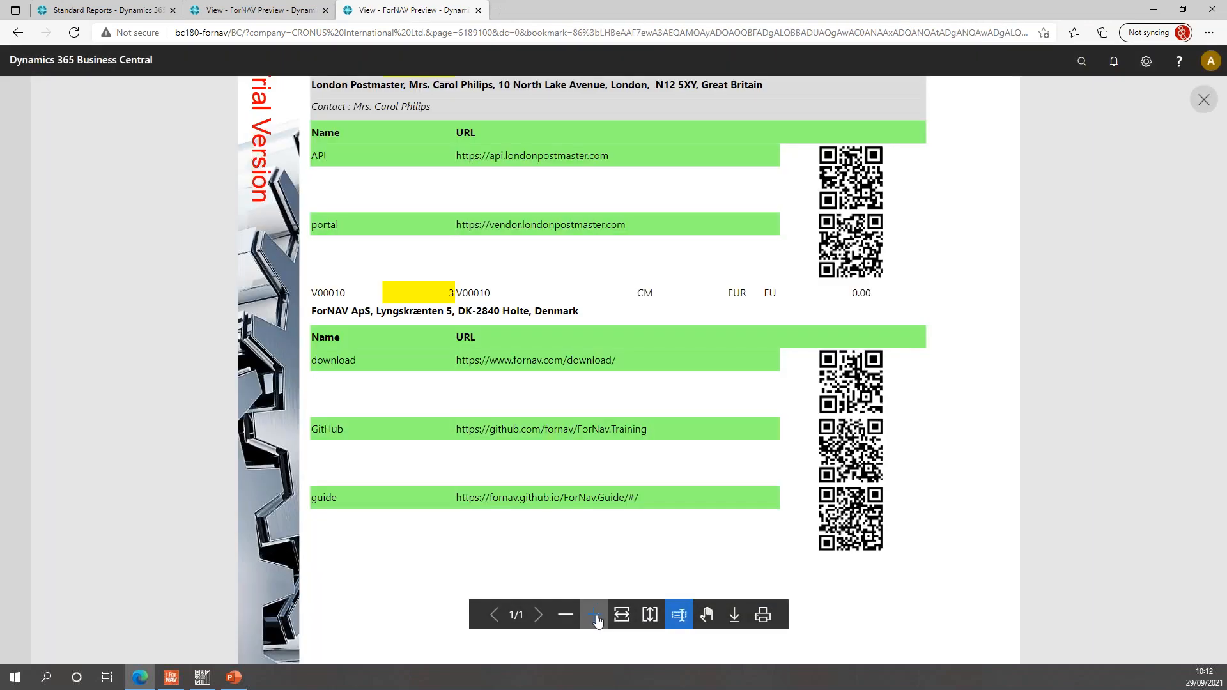
left_click(594, 615)
scroll(975, 513, "down", 1)
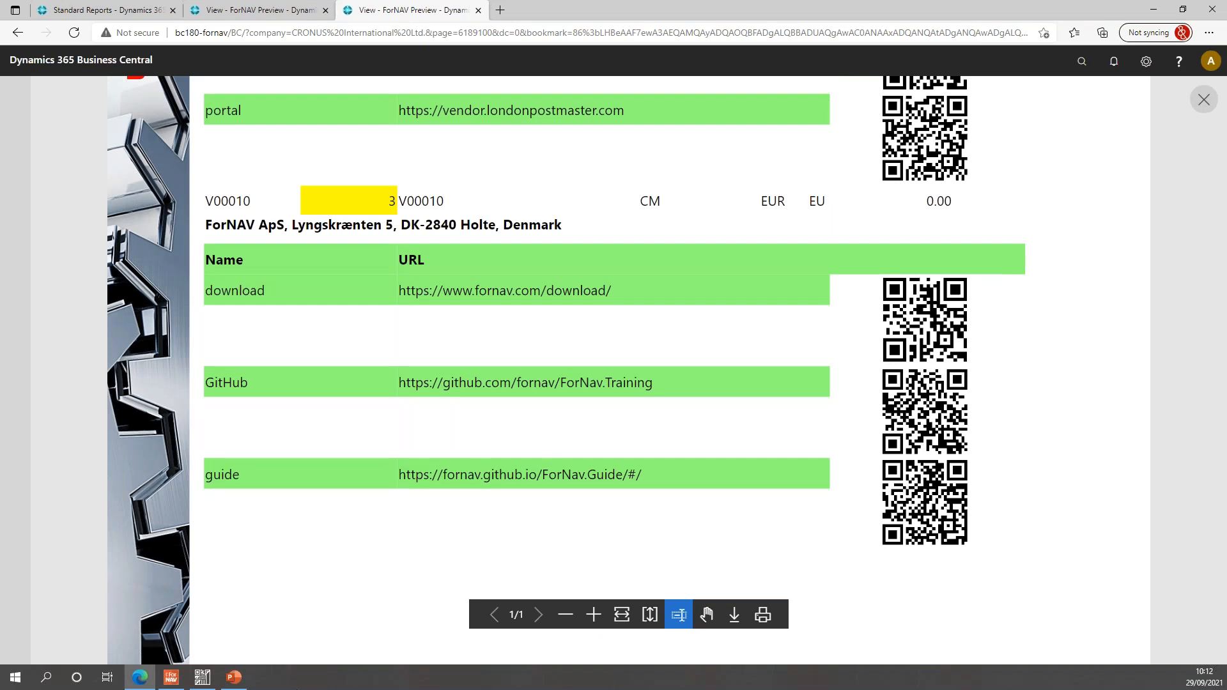
Step: Switch to Barcode Manager, read the download portal's QR code with a screen snip, decline opening its link, and minimize the reader
left_click(202, 677)
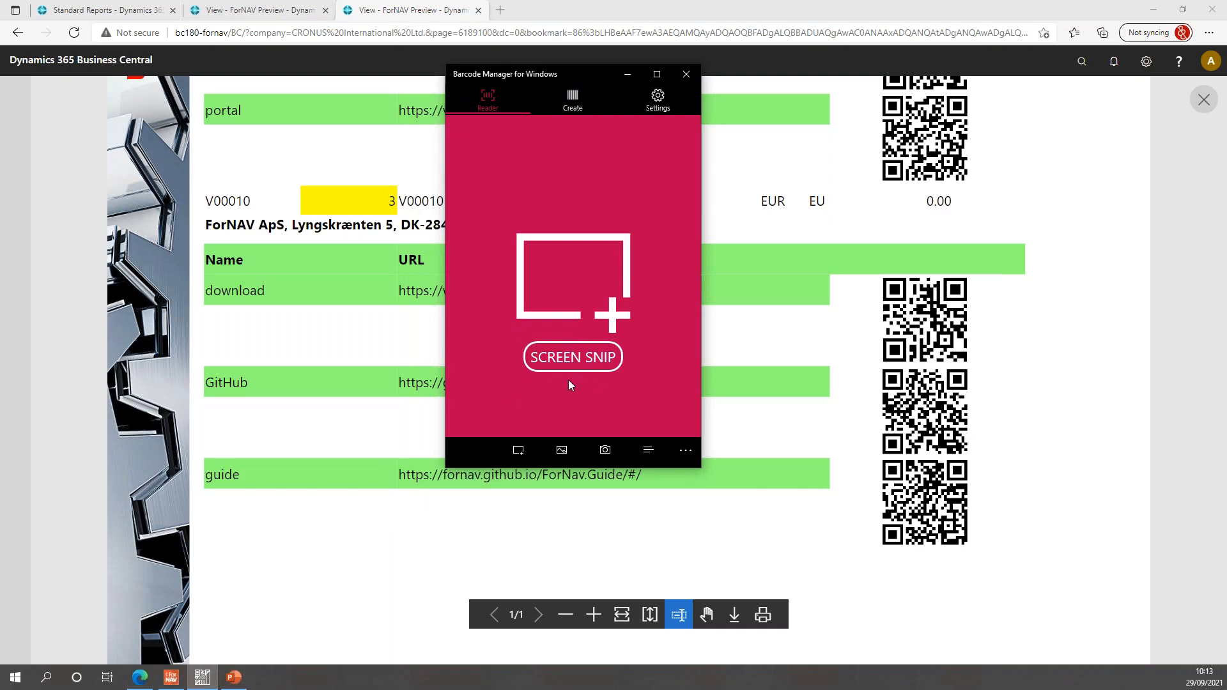
left_click(571, 357)
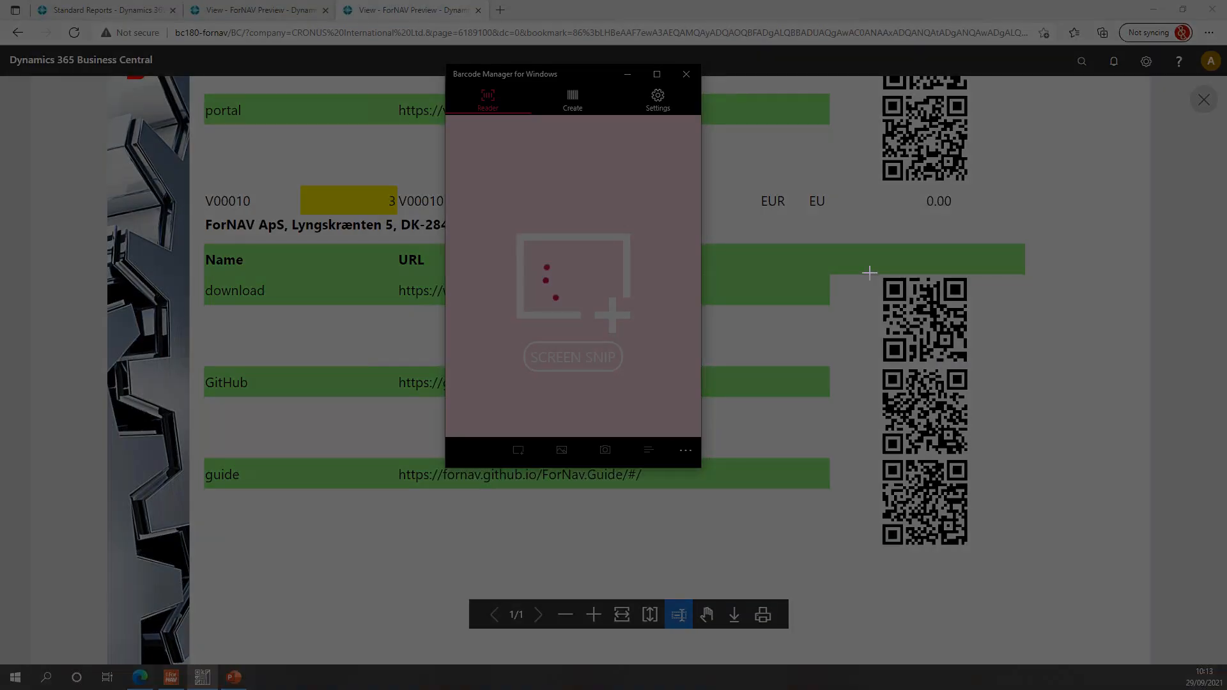
left_click_drag(869, 271, 981, 360)
left_click_drag(979, 366, 985, 373)
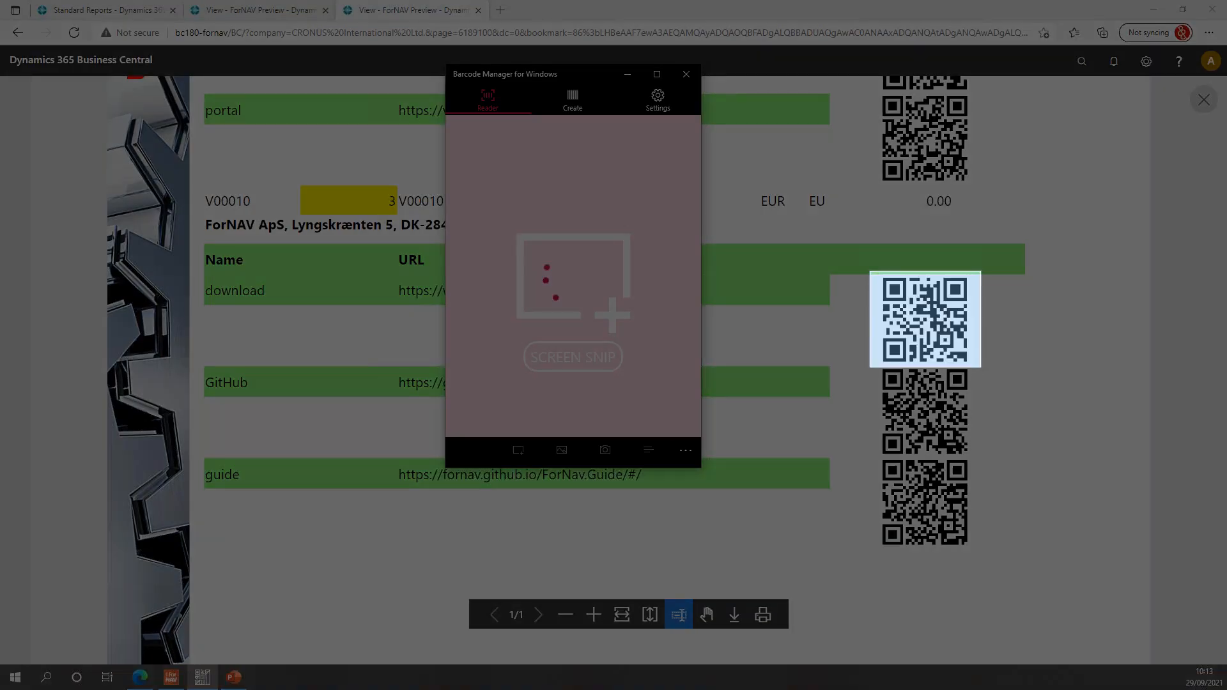
left_click(543, 310)
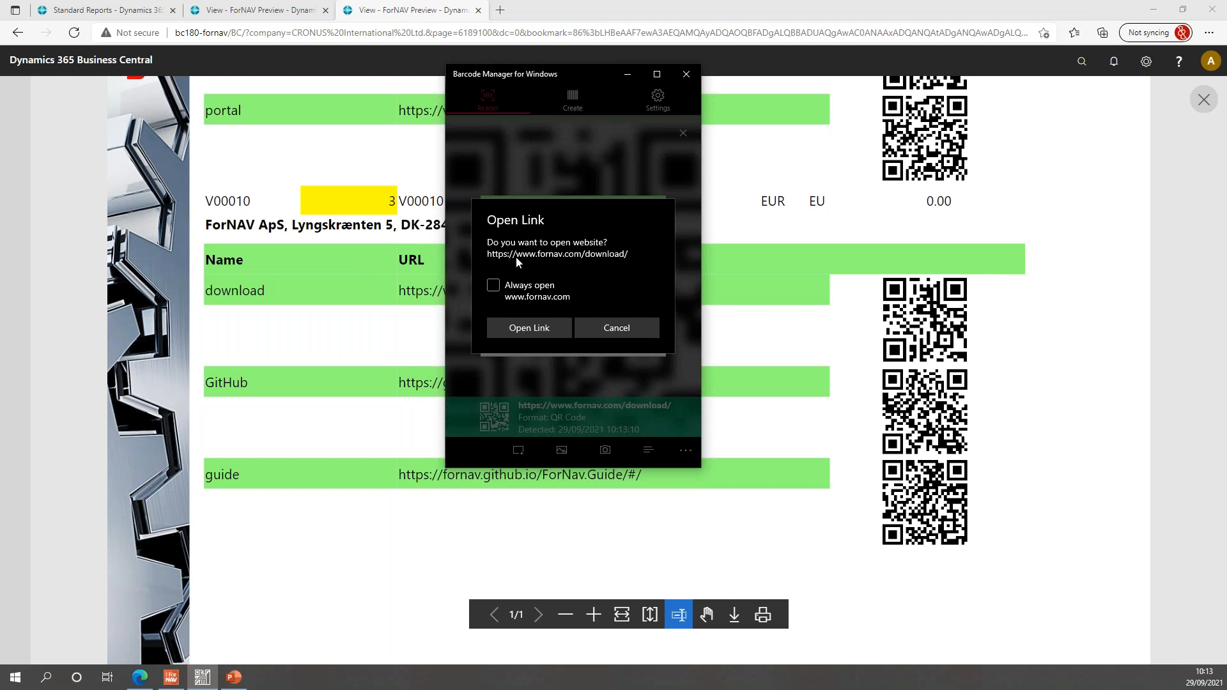
left_click(623, 328)
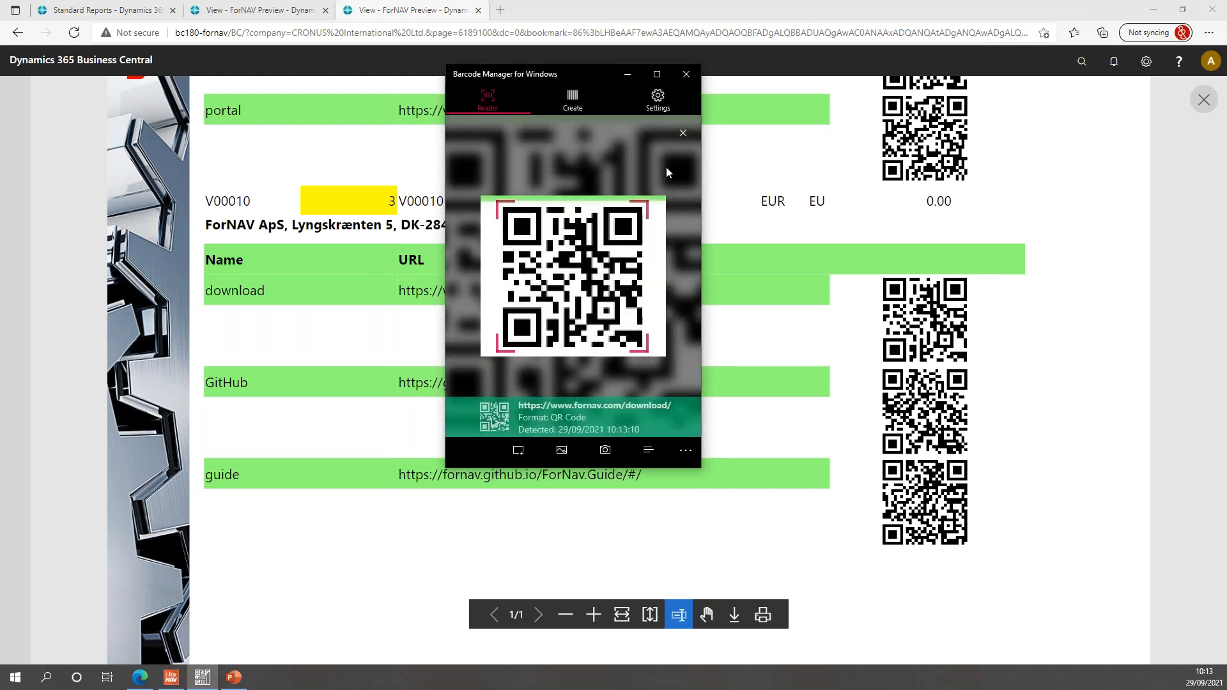
left_click(621, 77)
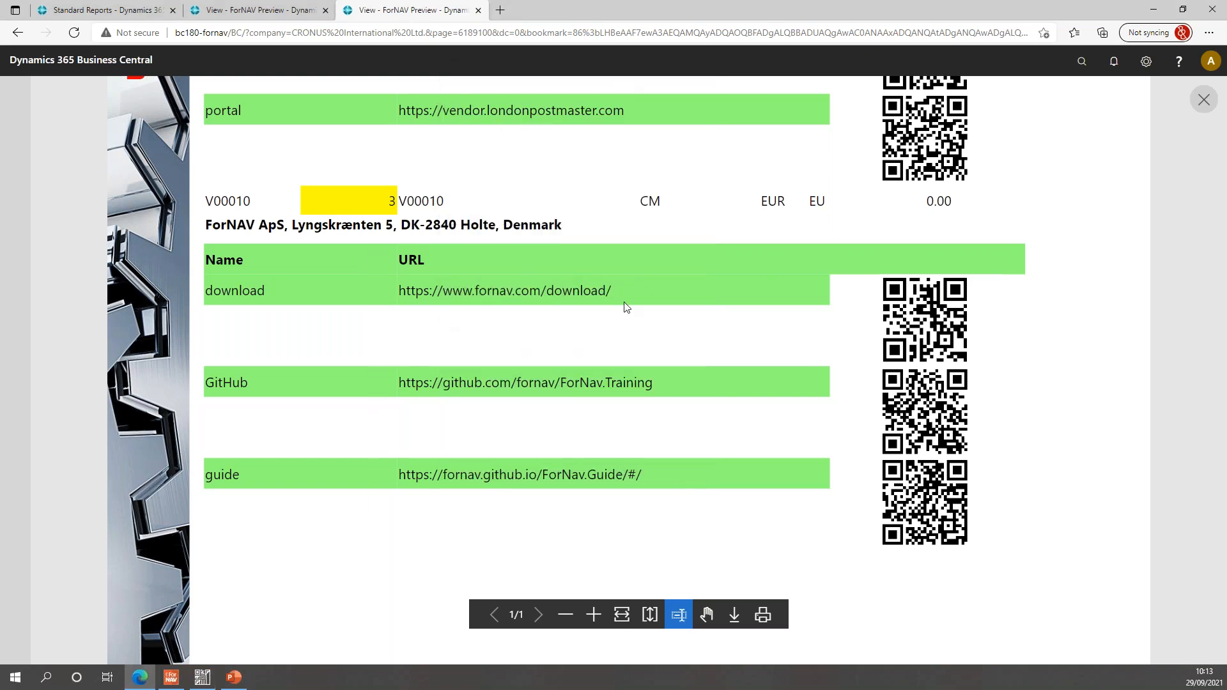